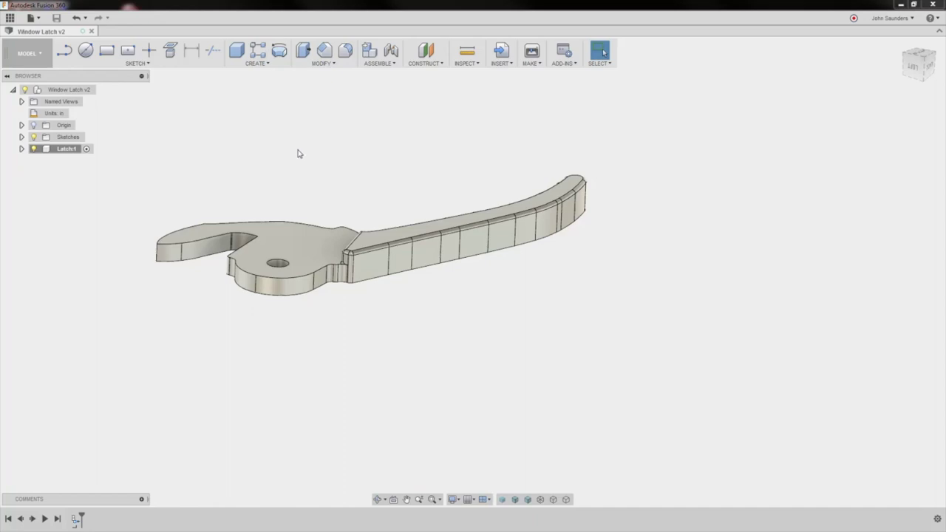
middle_click_drag(306, 185, 289, 219, "shift")
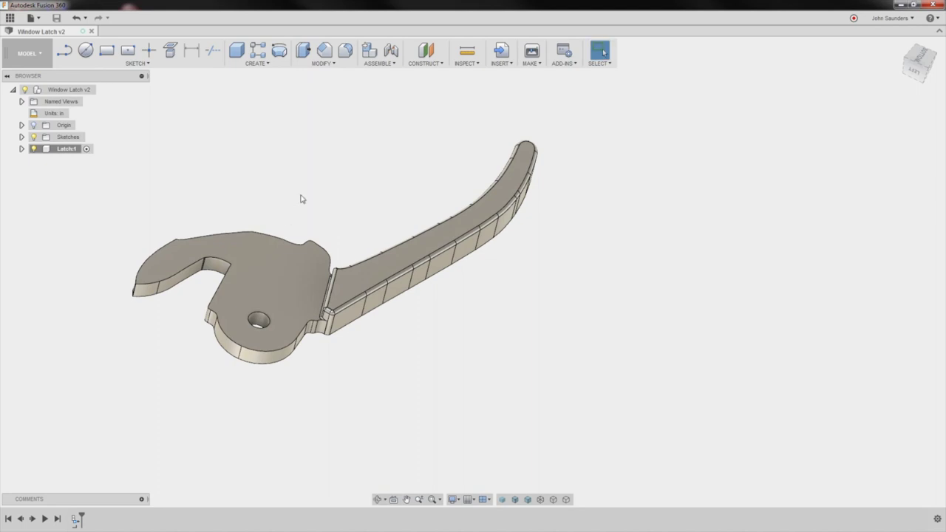
middle_click_drag(305, 191, 330, 185, "shift")
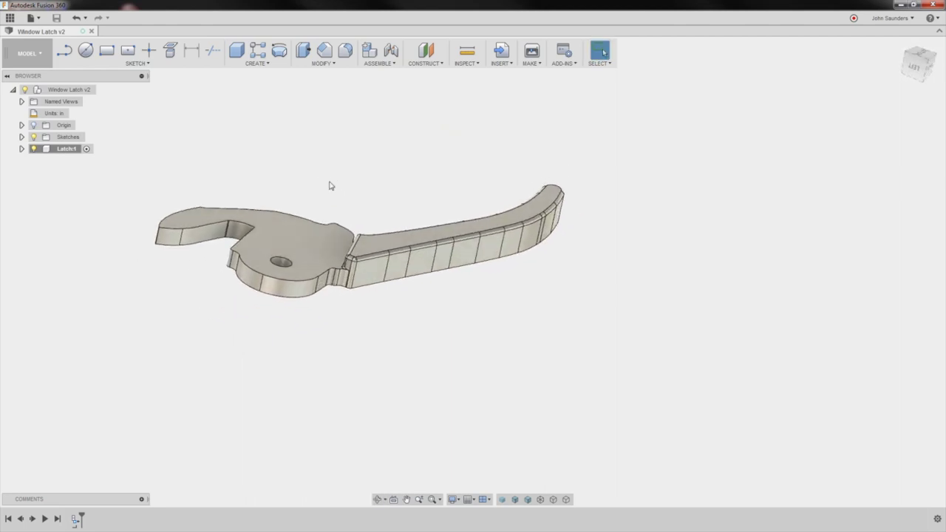
middle_click_drag(278, 153, 341, 214, "shift")
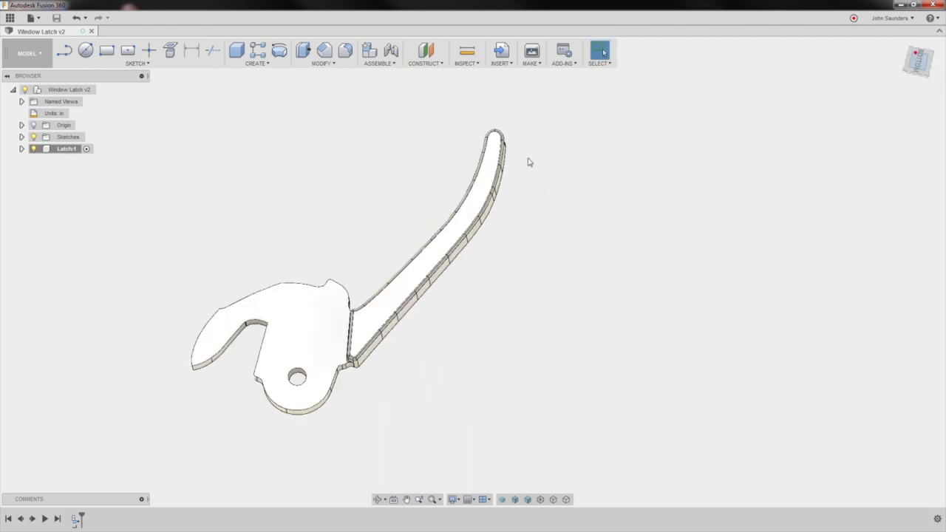
middle_click_drag(529, 162, 362, 235, "shift")
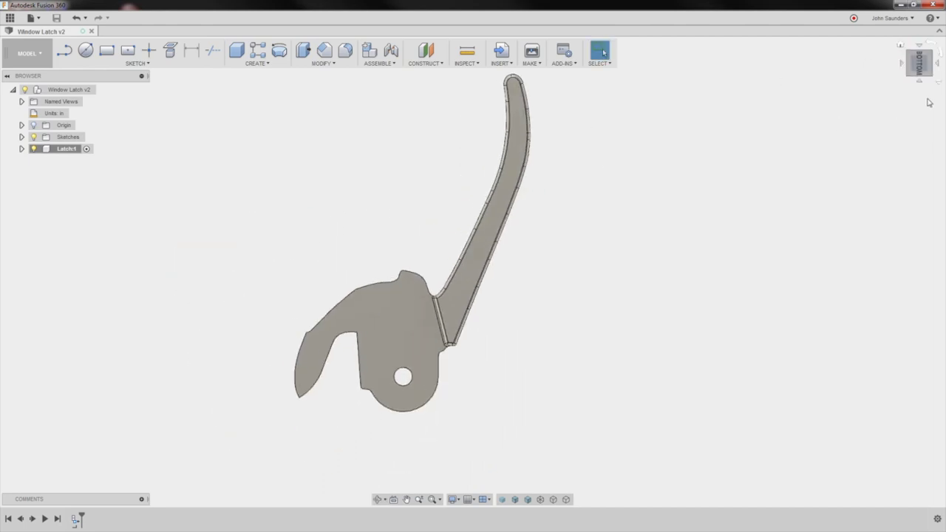
left_click(930, 44)
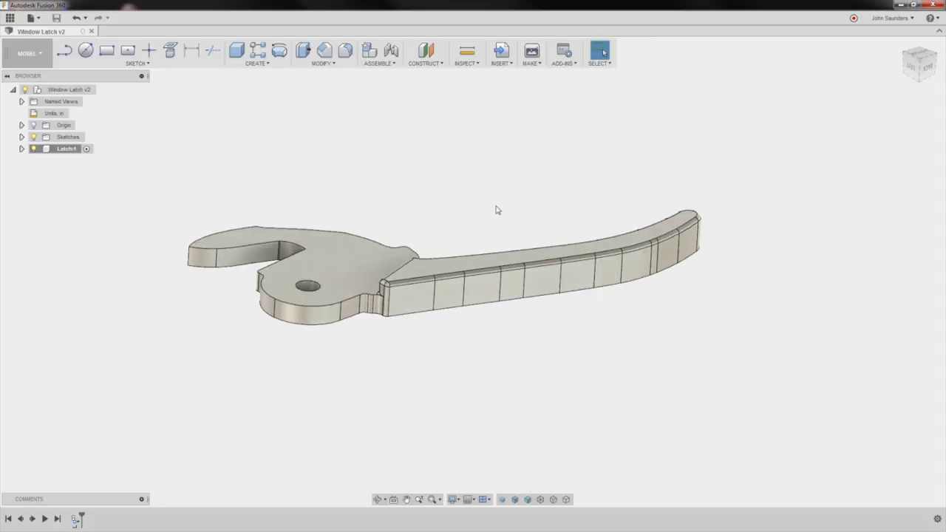
Define the view onto the latch's broad flat face as the model's Front view and check the new orientation
middle_click_drag(456, 225, 443, 243, "shift")
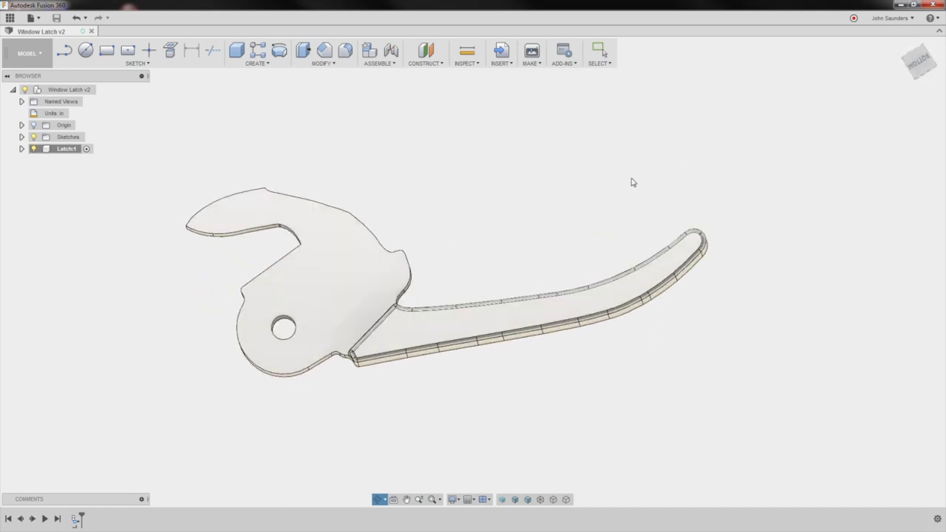
left_click(916, 65)
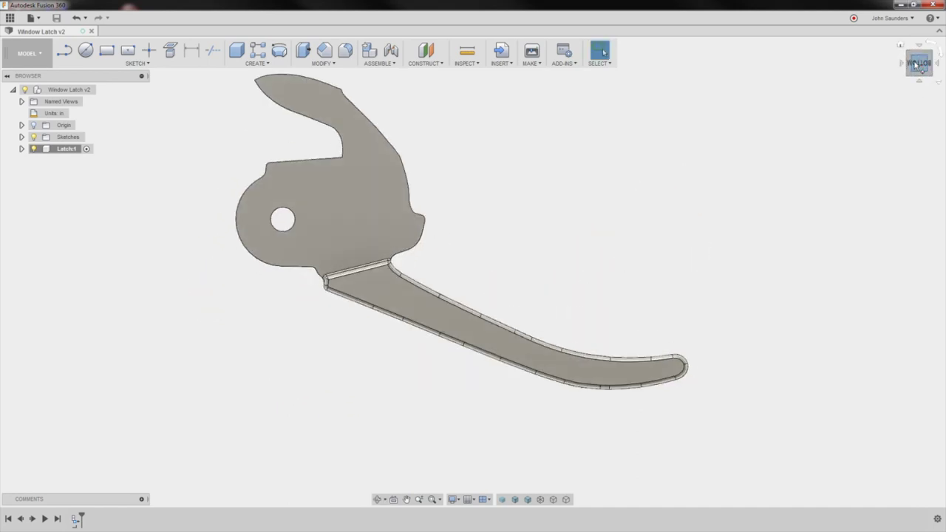
middle_click_drag(886, 77, 625, 251, "shift")
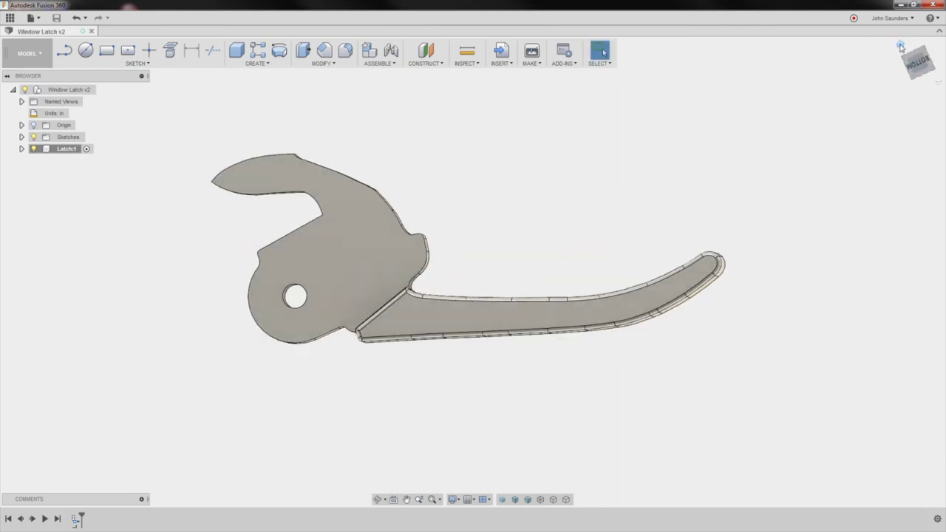
left_click(900, 45)
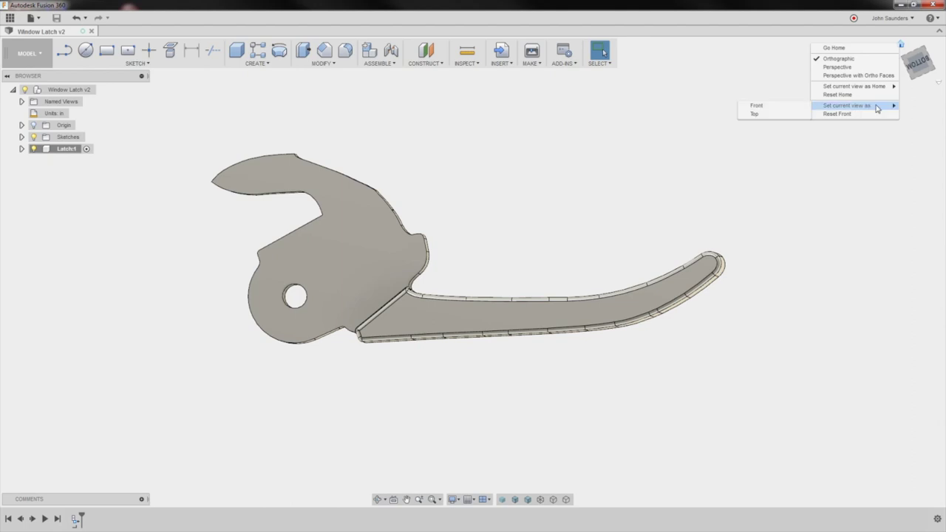
mouse_move(840, 107)
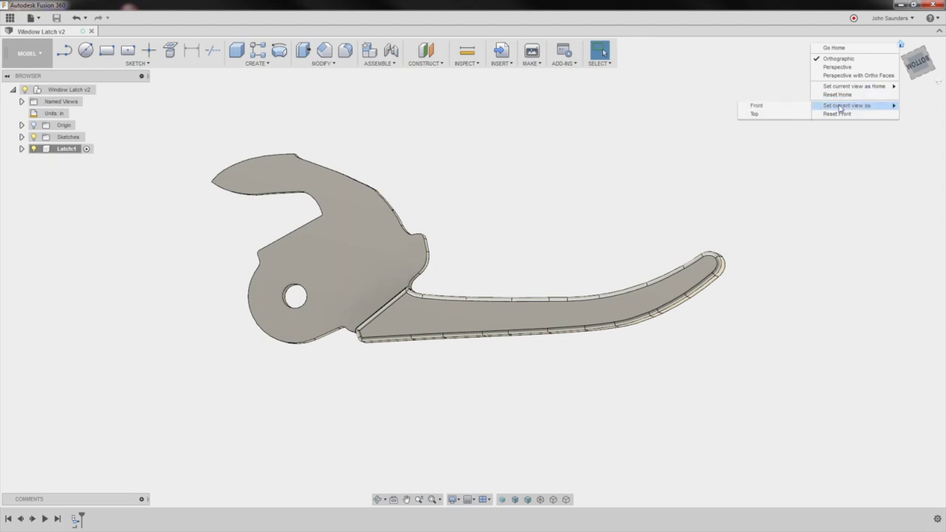
left_click(797, 107)
middle_click_drag(526, 252, 550, 208, "shift")
left_click_drag(923, 56, 912, 63)
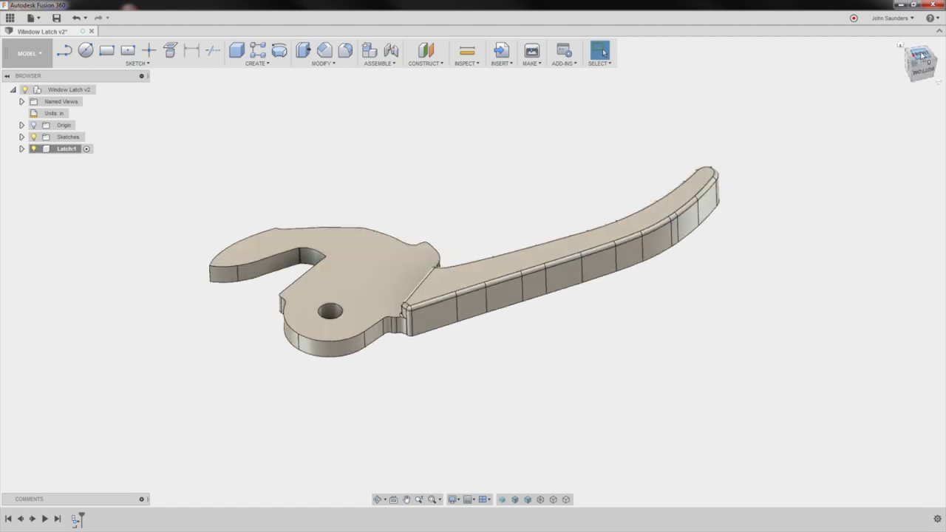
left_click(919, 57)
Examine the rounded upper edge of the handle where it meets the latch's flat hook section
middle_click_drag(538, 234, 514, 190, "shift")
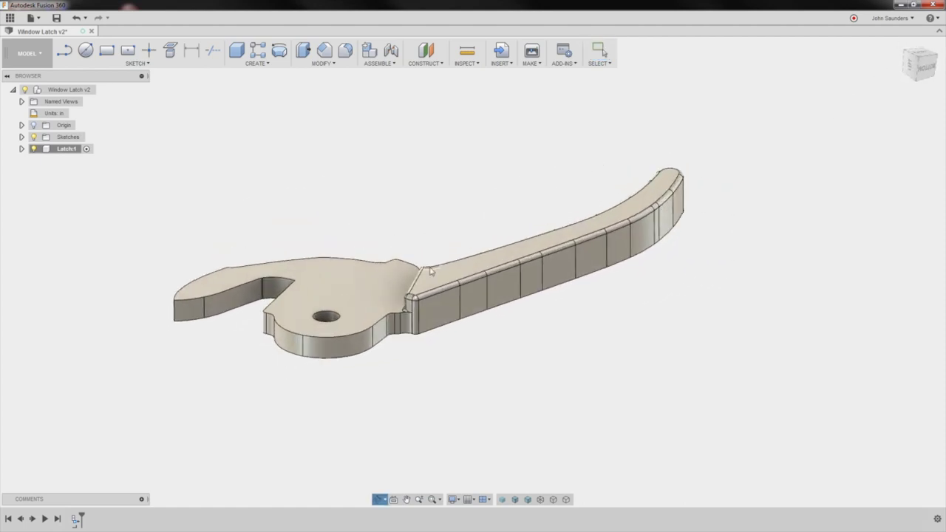
scroll(429, 315, "up", 1)
scroll(431, 338, "up", 2)
left_click(441, 255)
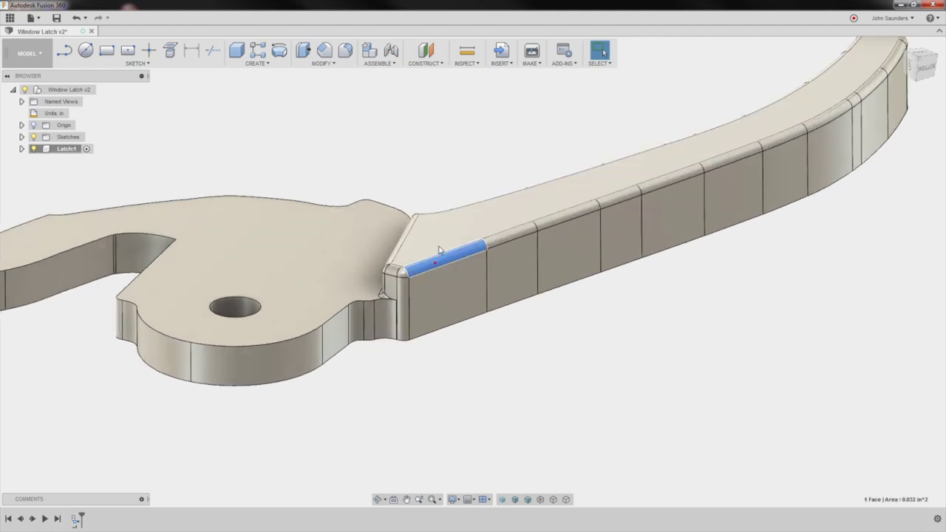
left_click(436, 150)
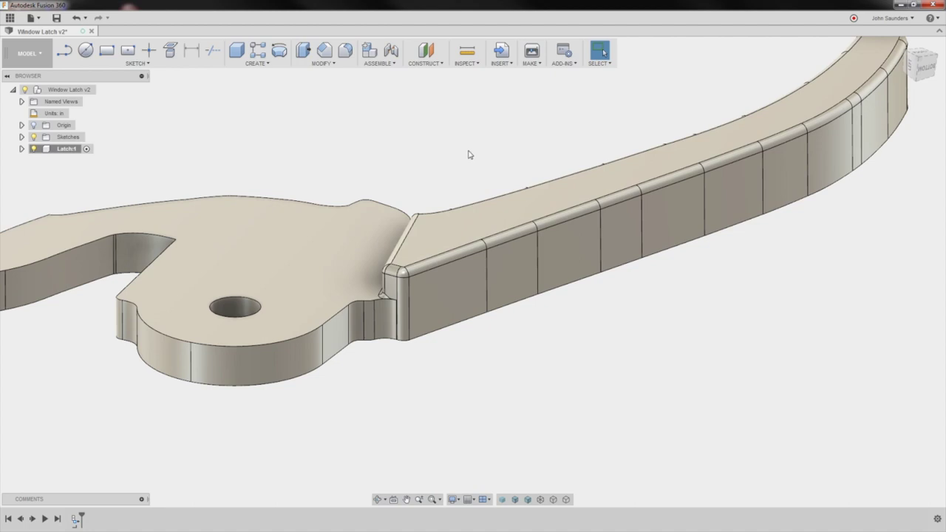
scroll(470, 155, "up", 1)
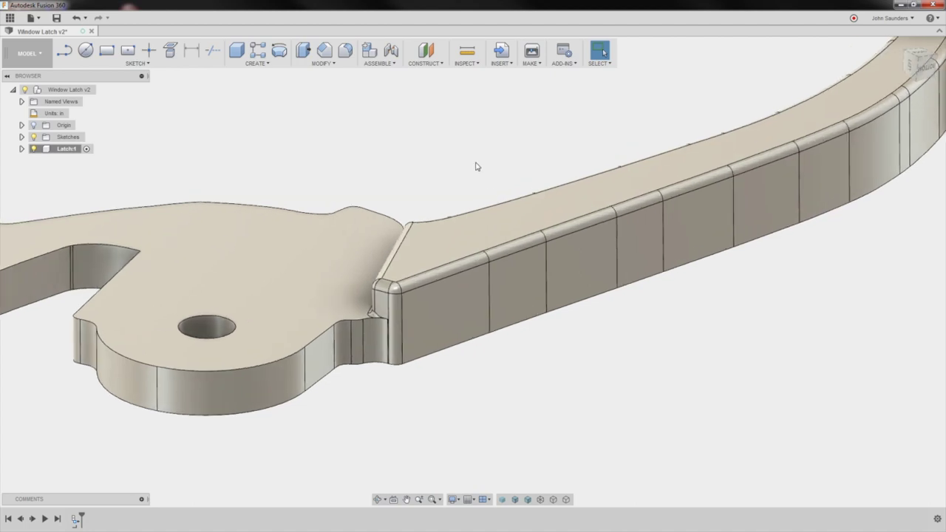
scroll(499, 183, "down", 3)
middle_click_drag(524, 142, 453, 180)
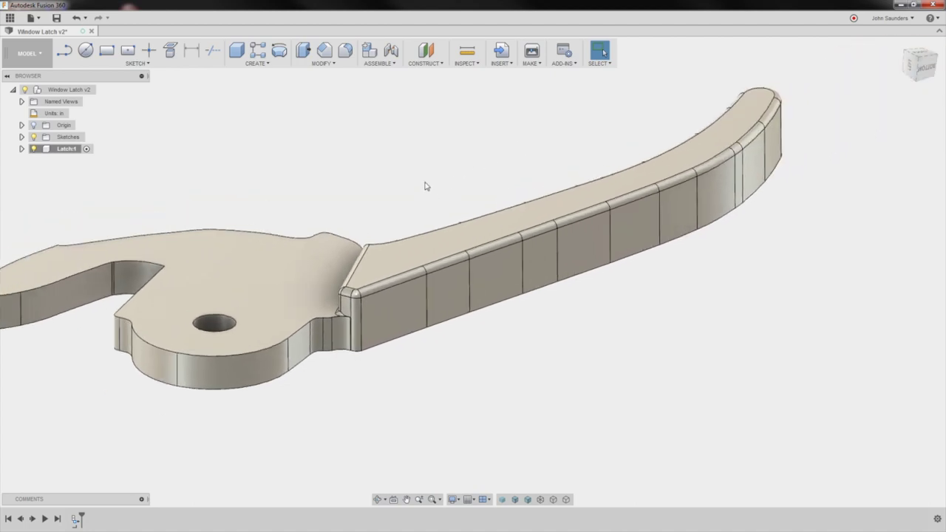
scroll(432, 189, "up", 3)
Try to delete the fillet faces along the handle's long upper edge
left_click(430, 318)
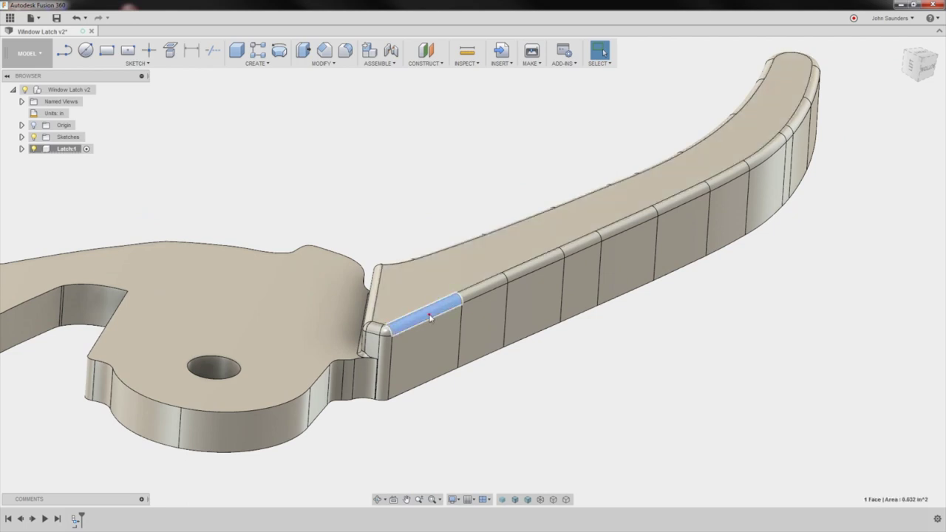
left_click(483, 291)
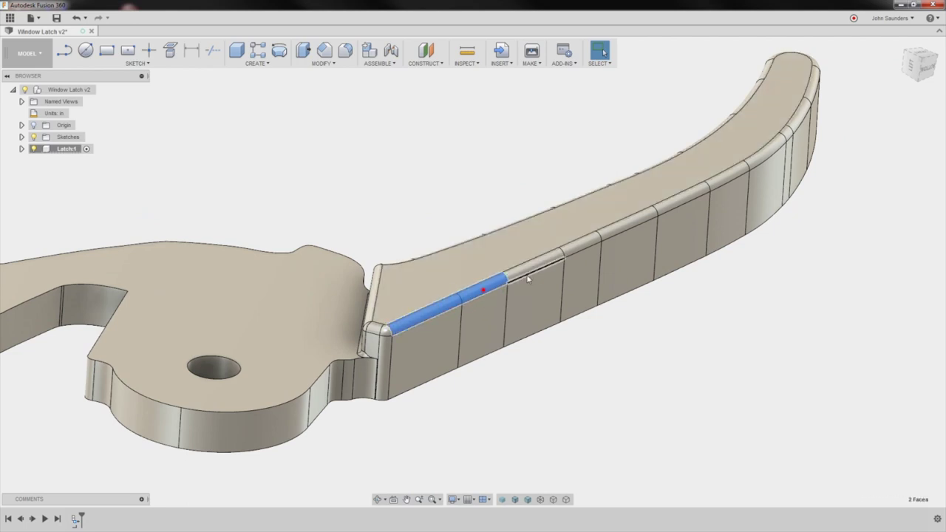
left_click(626, 224)
left_click(681, 198)
left_click(728, 176)
key("Delete")
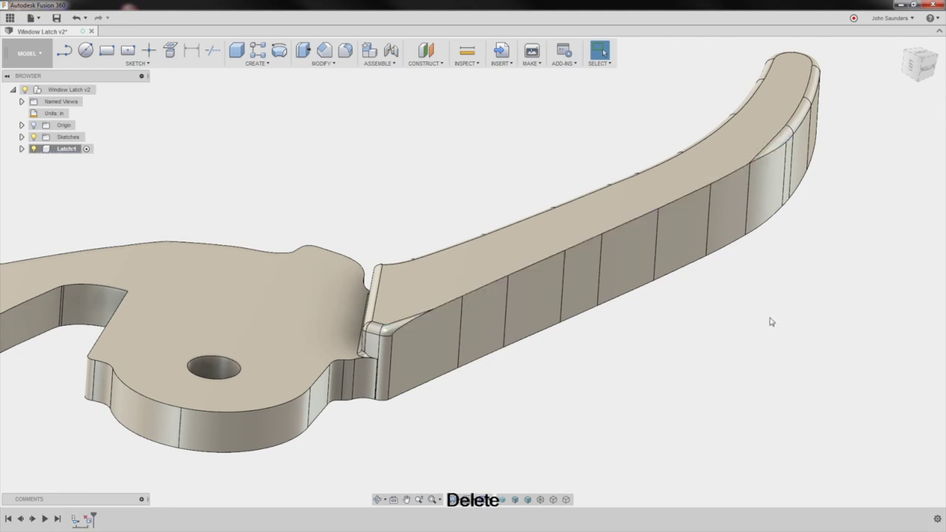
key("ctrl+z")
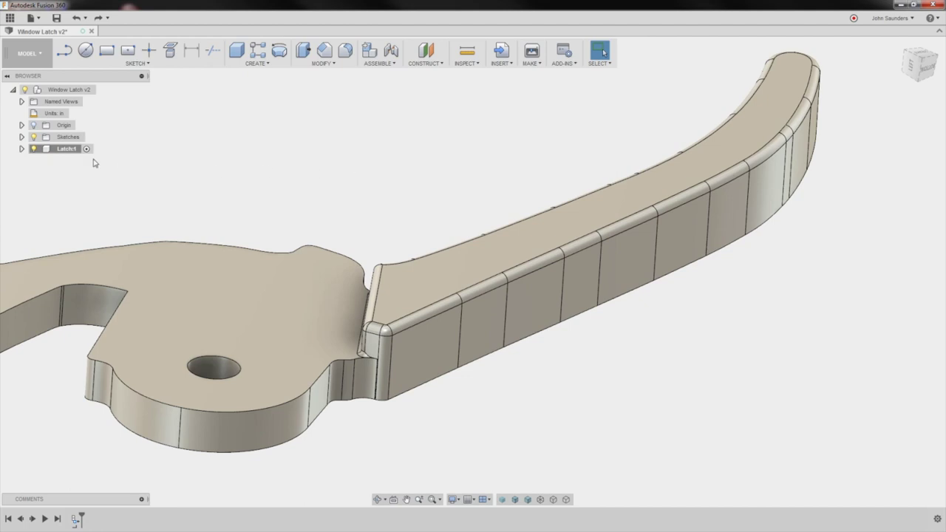
Make the Outline sketch visible and check it against the latch's underside
left_click(22, 137)
left_click(41, 149)
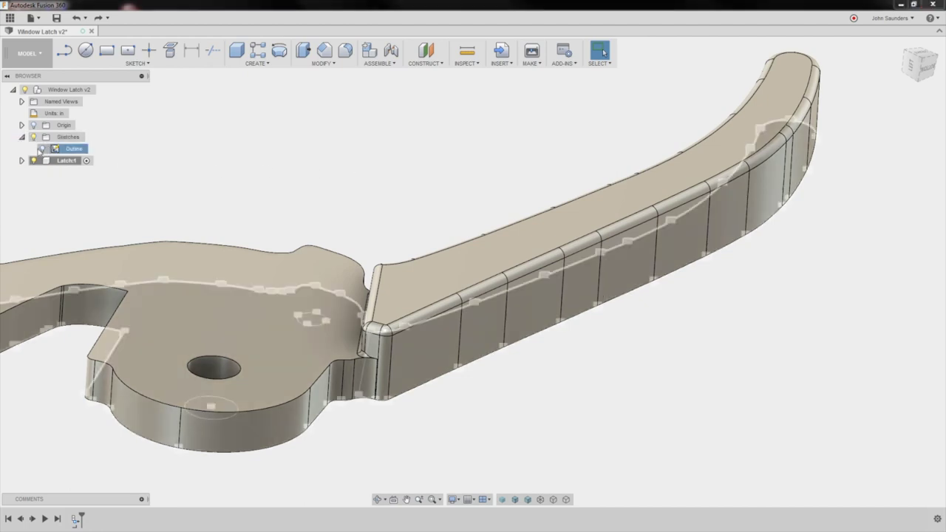
left_click(42, 149)
middle_click_drag(398, 228, 457, 167, "shift")
left_click(53, 148)
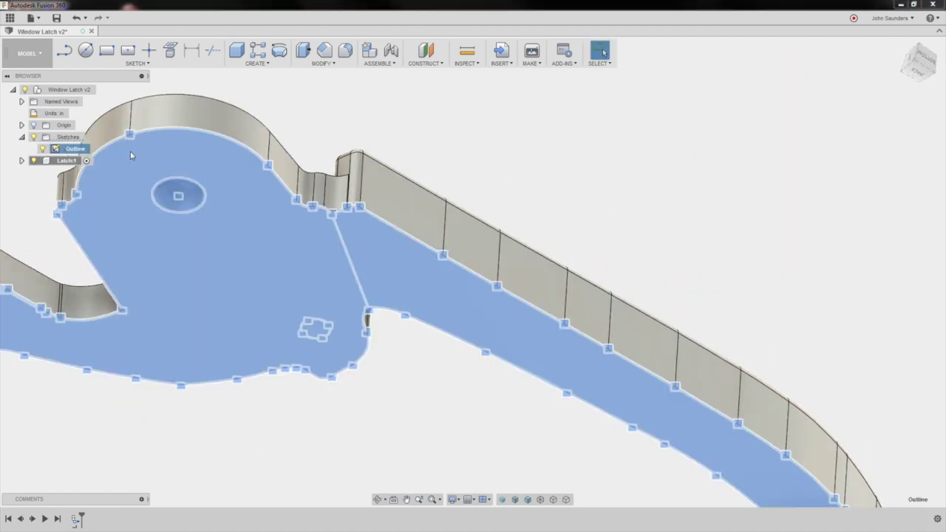
left_click(519, 157)
mouse_move(523, 170)
middle_mouse_down("shift")
mouse_move(515, 141)
mouse_move(515, 186)
middle_mouse_up("shift")
scroll(546, 308, "down", 2)
middle_click_drag(546, 309, 517, 378)
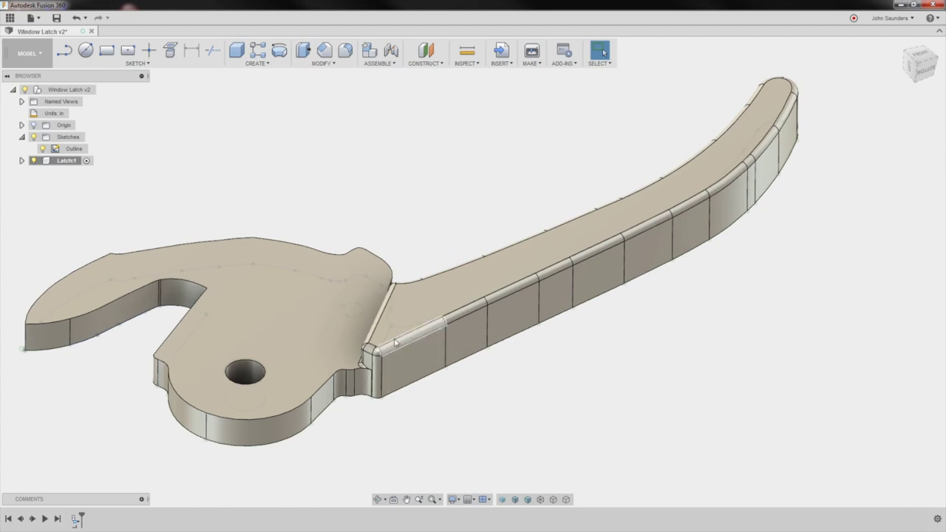
Project the Outline sketch's geometry into a new sketch on the handle's raised flat face
key("p")
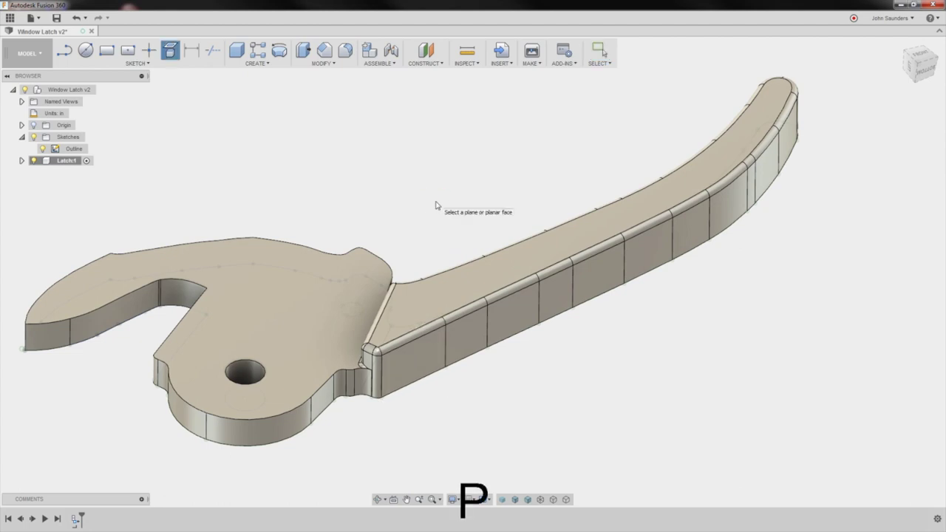
left_click(479, 281)
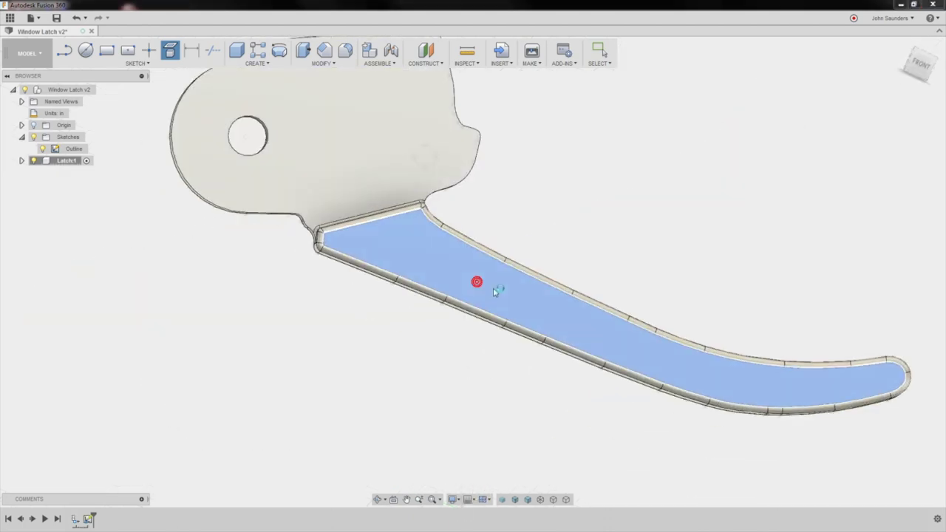
middle_click_drag(509, 233, 592, 140, "shift")
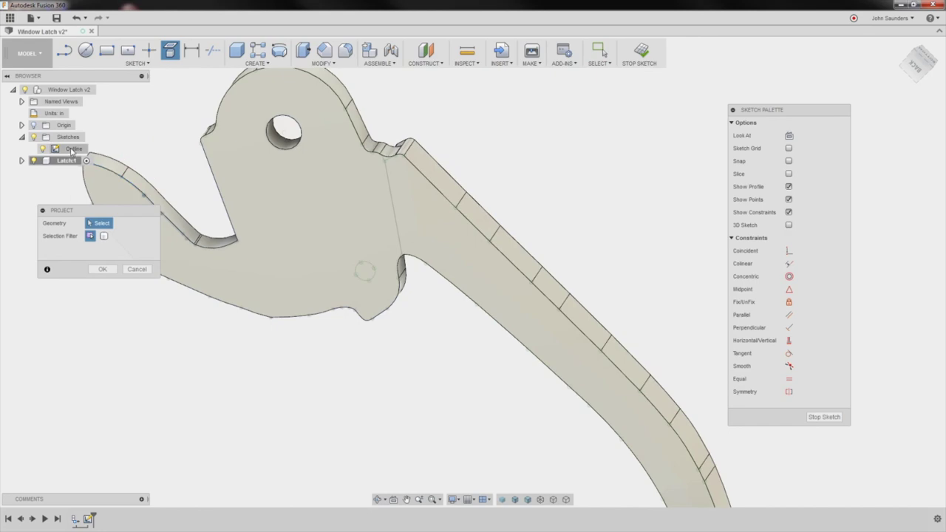
left_click(399, 174)
middle_click_drag(559, 152, 911, 107, "shift")
left_click(920, 64)
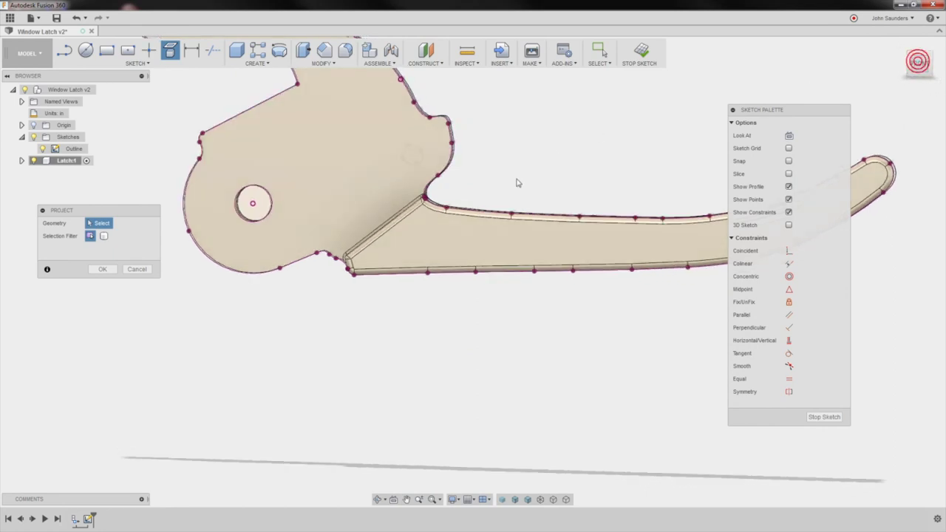
scroll(449, 196, "up", 5)
key("l")
scroll(395, 214, "up", 3)
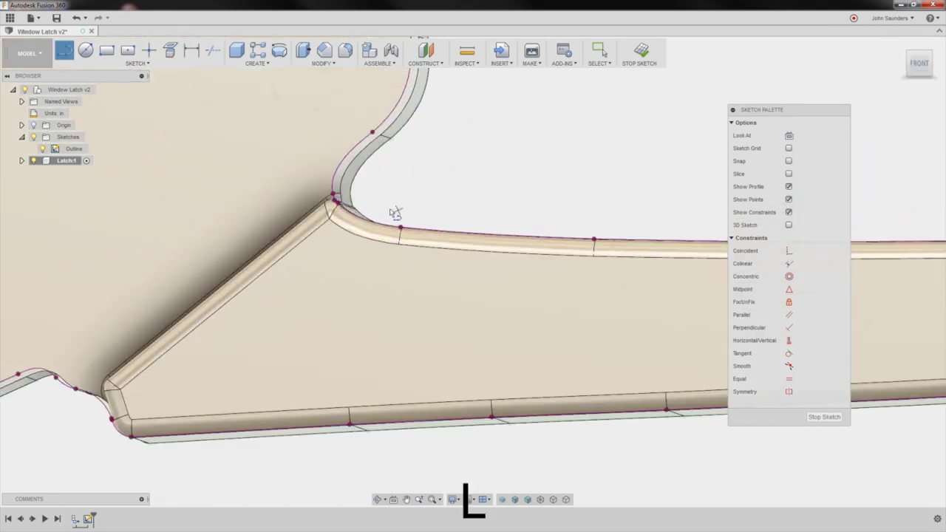
middle_click_drag(542, 148, 641, 116)
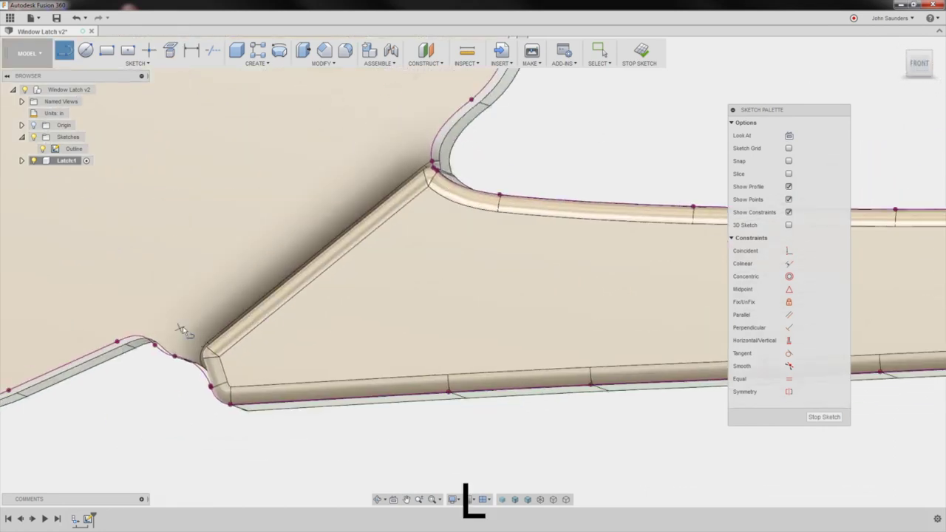
Project the diagonal edge and adjoining corner edges where the handle steps down to the hook section into the sketch
key("p")
scroll(172, 404, "up", 4)
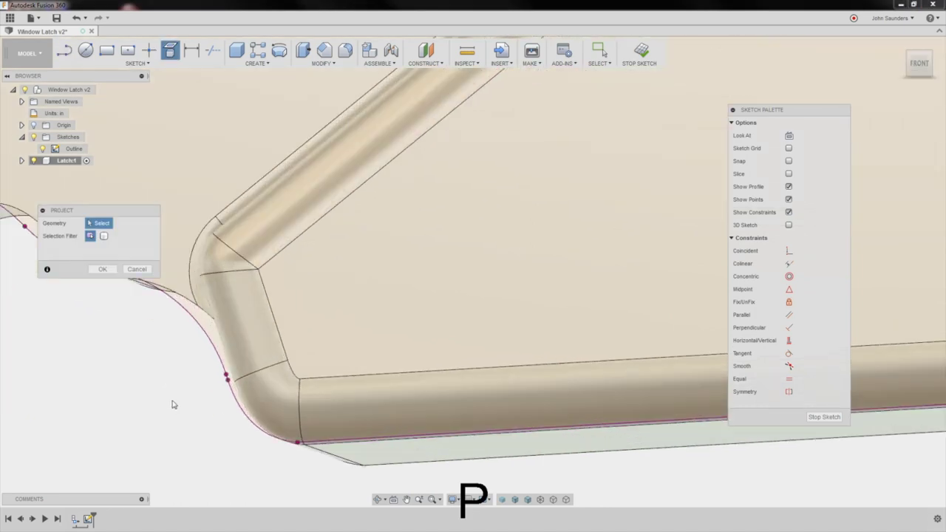
scroll(198, 421, "up", 2)
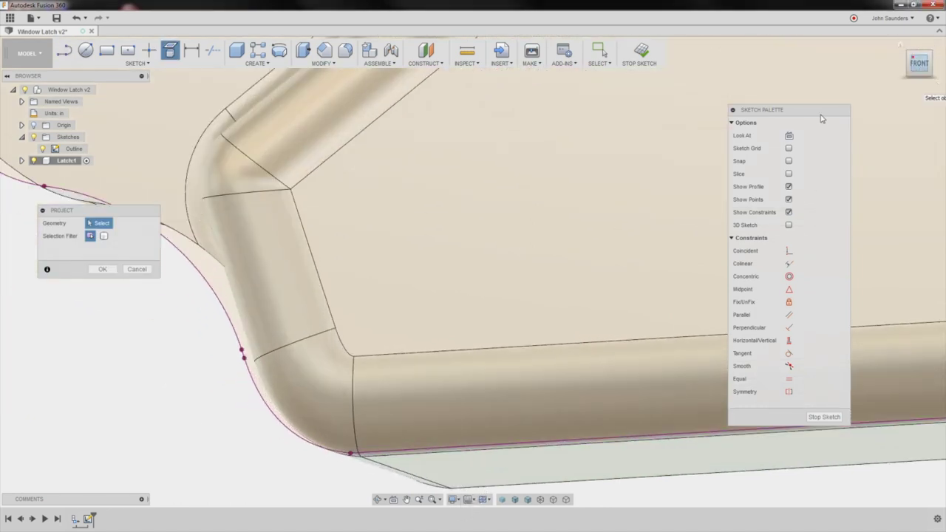
middle_click_drag(423, 345, 330, 372)
scroll(442, 306, "down", 5)
middle_click_drag(517, 219, 532, 244, "shift")
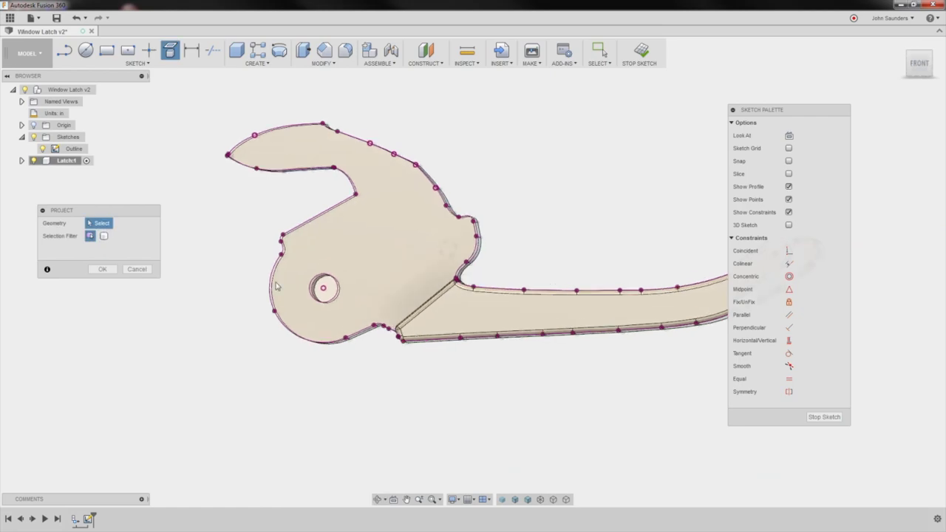
scroll(388, 329, "up", 5)
middle_click_drag(441, 351, 562, 244, "shift")
key("p")
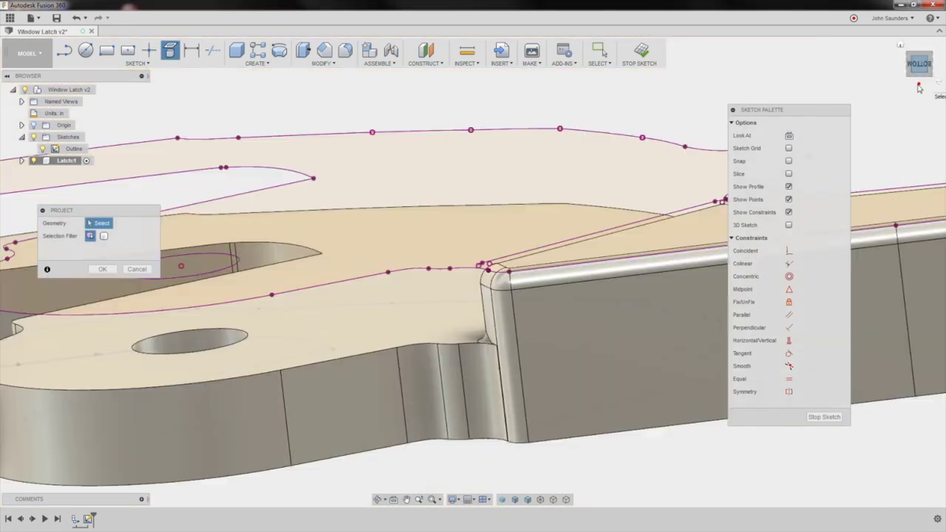
View the sketch square to the handle's flat face and project the remaining short corner edge at the diagonal step's lower end
left_click(918, 80)
mouse_move(517, 403)
middle_mouse_down("shift")
mouse_move(447, 452)
mouse_move(499, 432)
mouse_move(502, 395)
middle_mouse_up("shift")
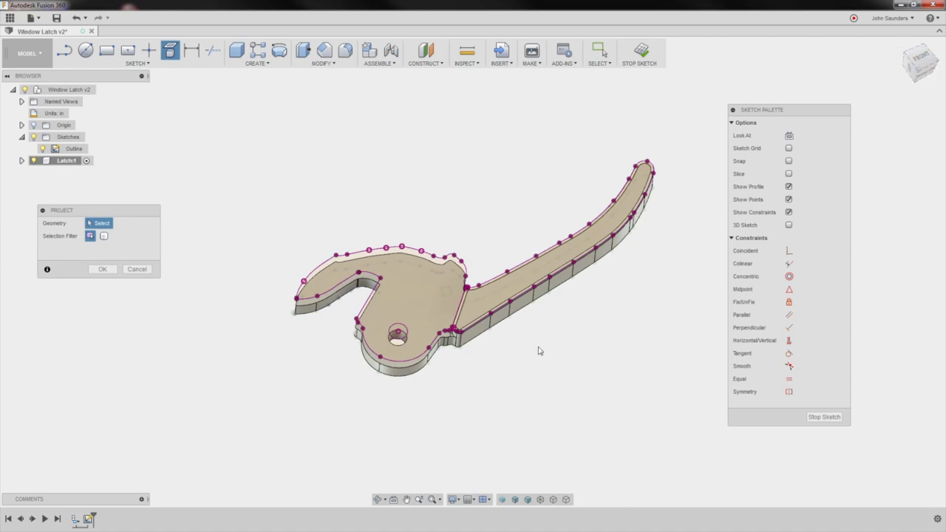
left_click(394, 500)
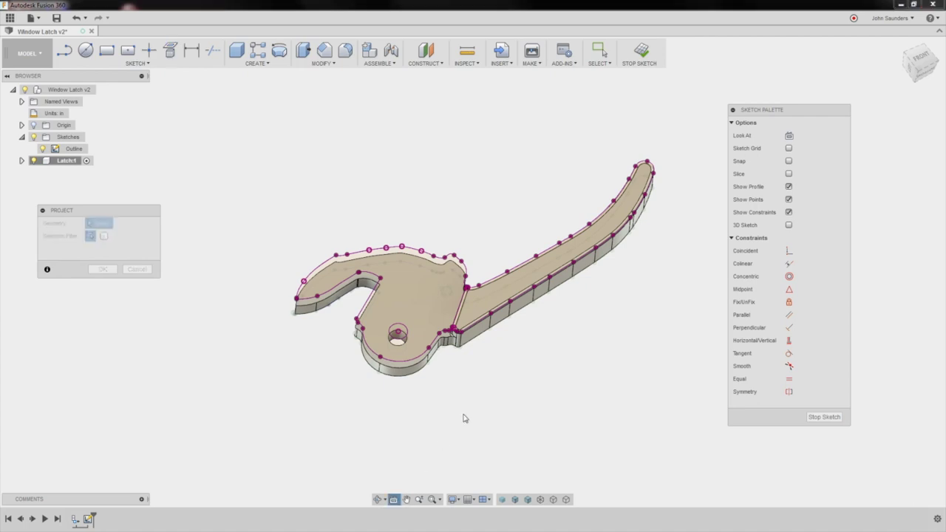
left_click(479, 300)
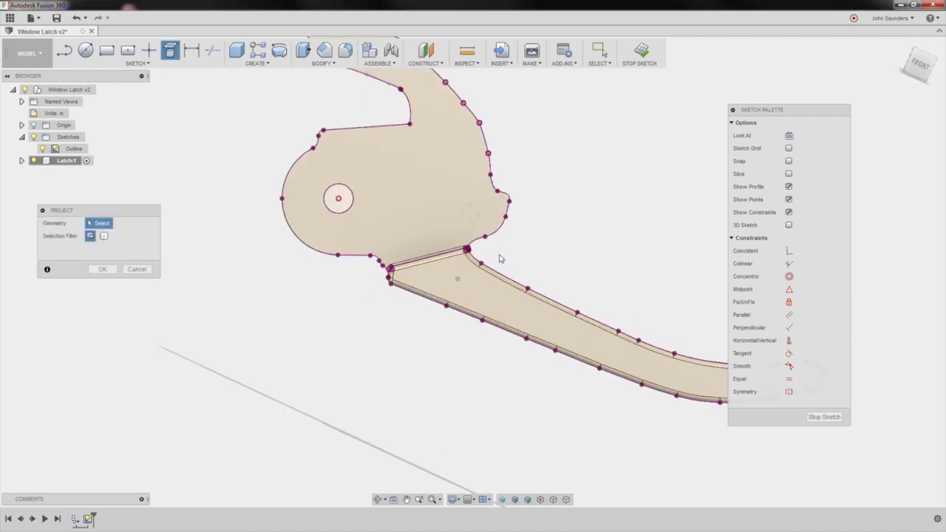
scroll(500, 258, "up", 6)
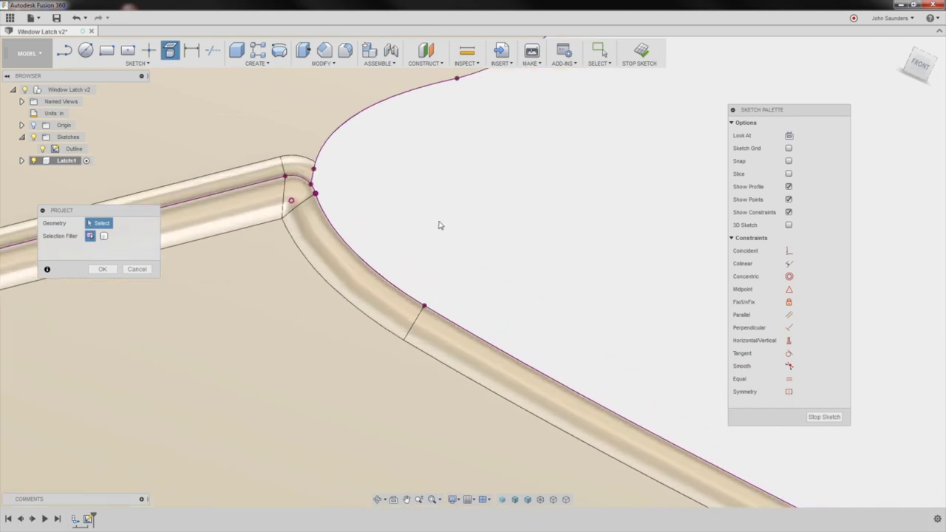
middle_click_drag(440, 225, 554, 198)
scroll(510, 217, "down", 3)
middle_click_drag(301, 337, 412, 313)
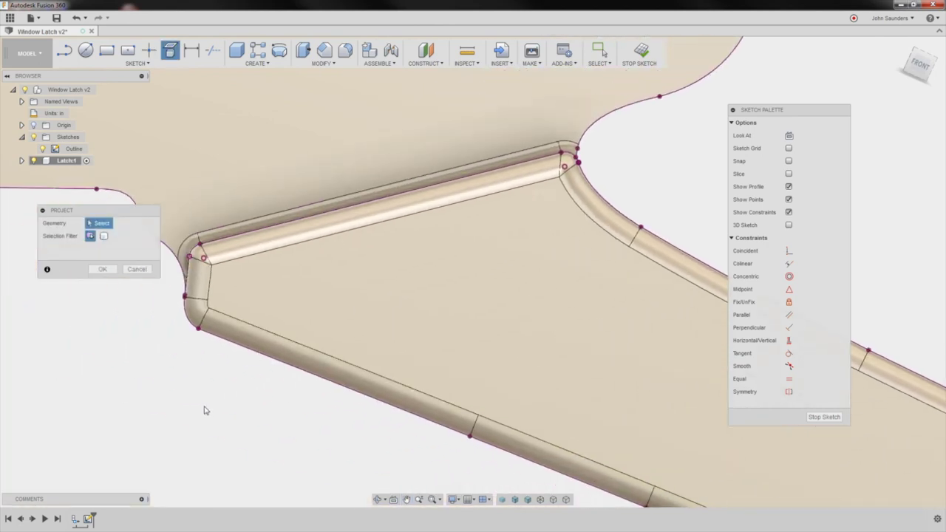
scroll(163, 330, "up", 3)
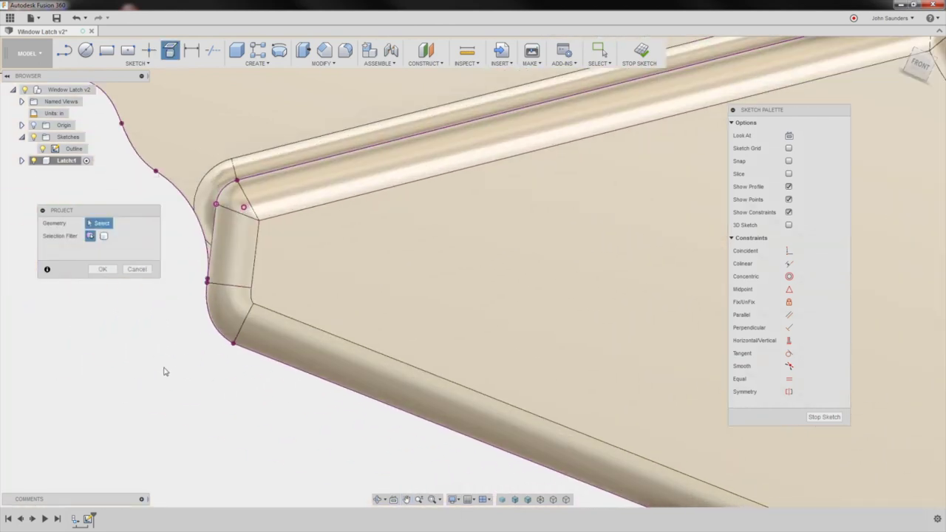
key("p")
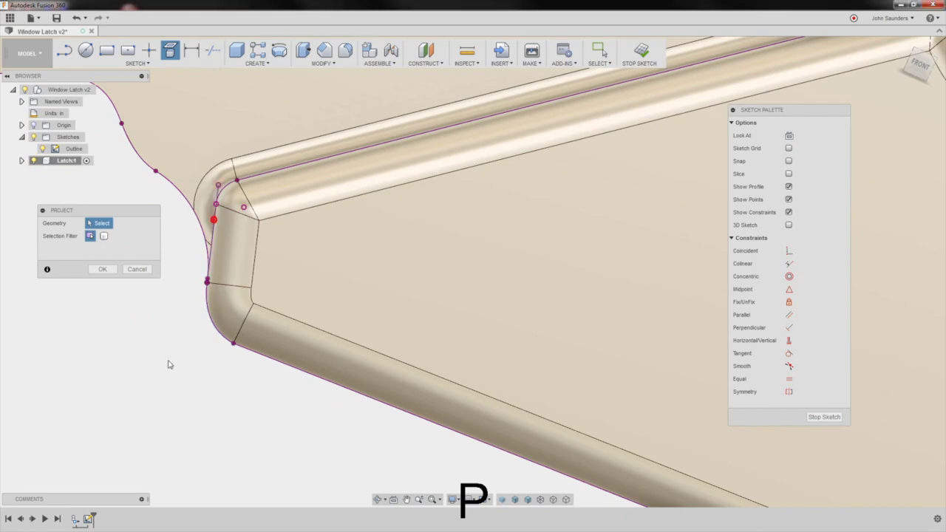
scroll(164, 403, "down", 4)
middle_click_drag(185, 425, 285, 267)
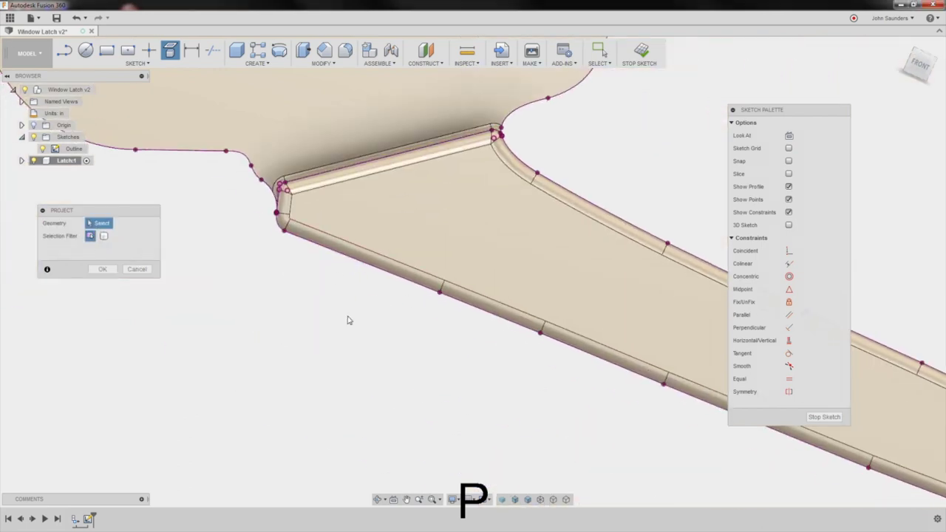
Extrude the two profiles covering the handle's raised face and rounded border by -0.1 in, joining them to the latch body
key("e")
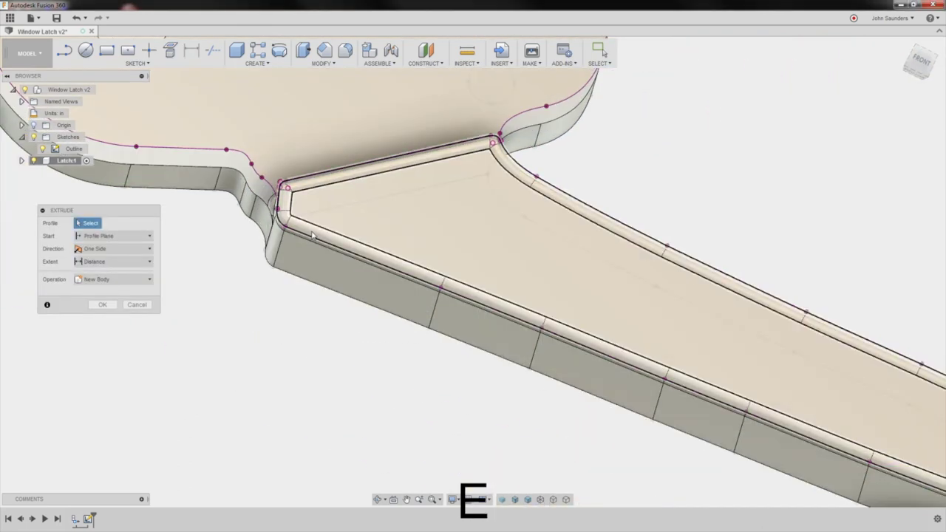
left_click(311, 232)
left_click(425, 208)
scroll(747, 207, "down", 3)
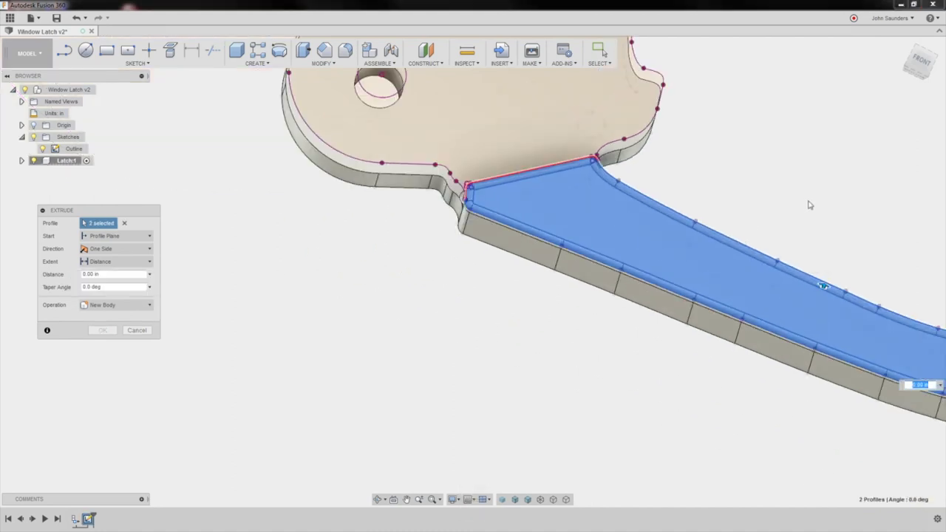
middle_click_drag(808, 204, 569, 200)
mouse_move(662, 161)
middle_mouse_down("shift")
mouse_move(661, 133)
mouse_move(639, 166)
mouse_move(672, 168)
middle_mouse_up("shift")
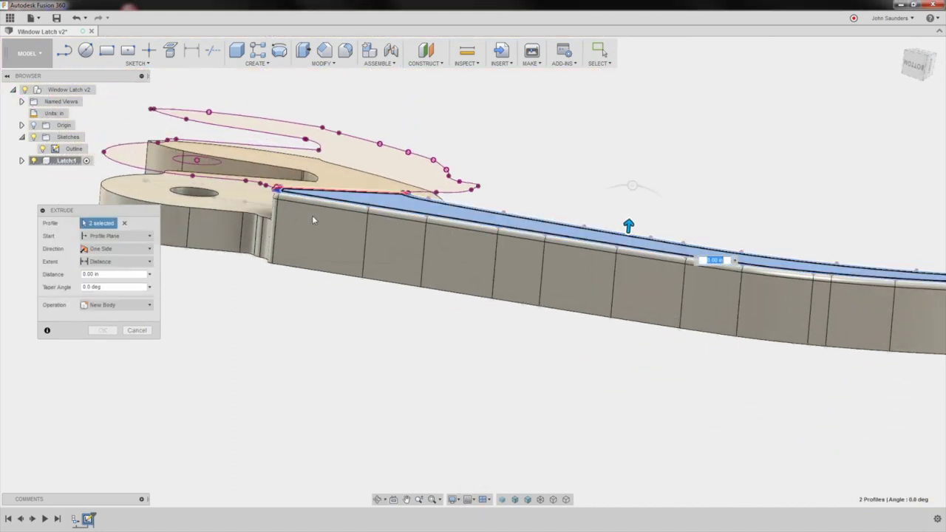
left_click(104, 305)
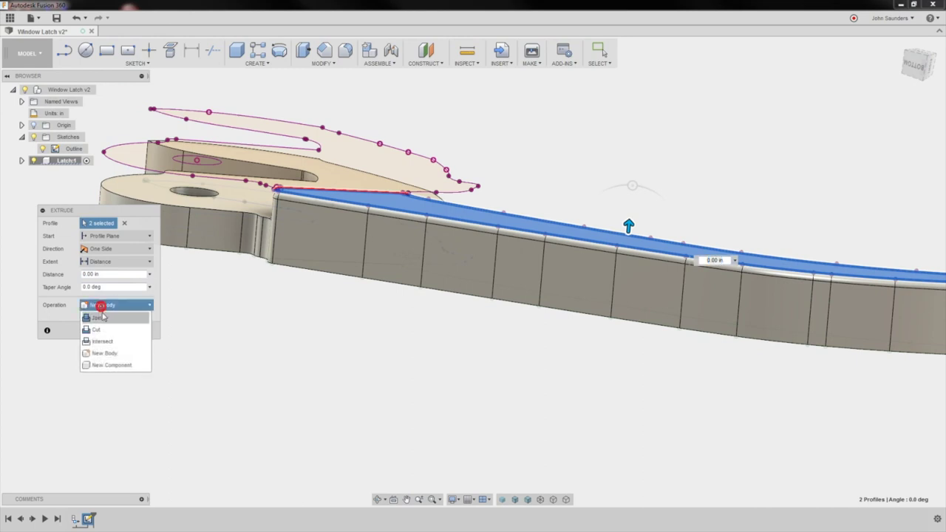
left_click(103, 318)
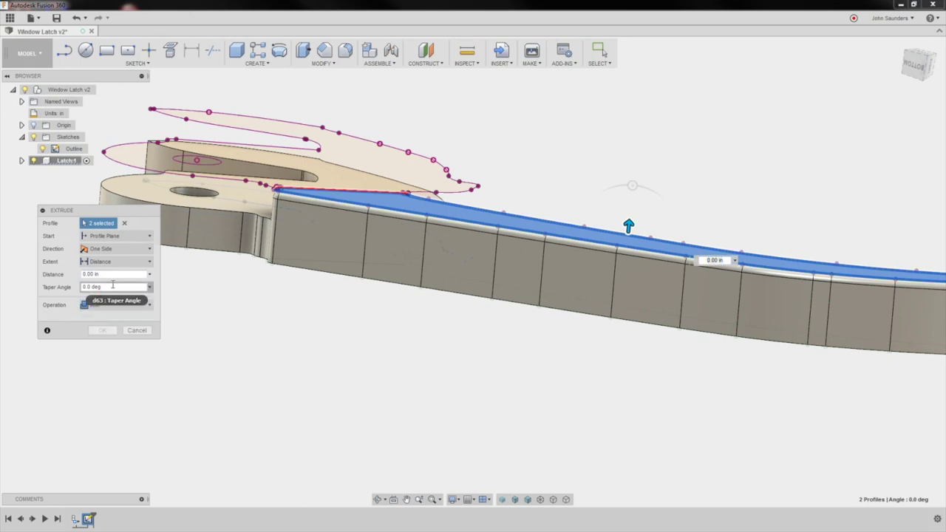
left_click_drag(109, 274, 27, 284)
type("-.1")
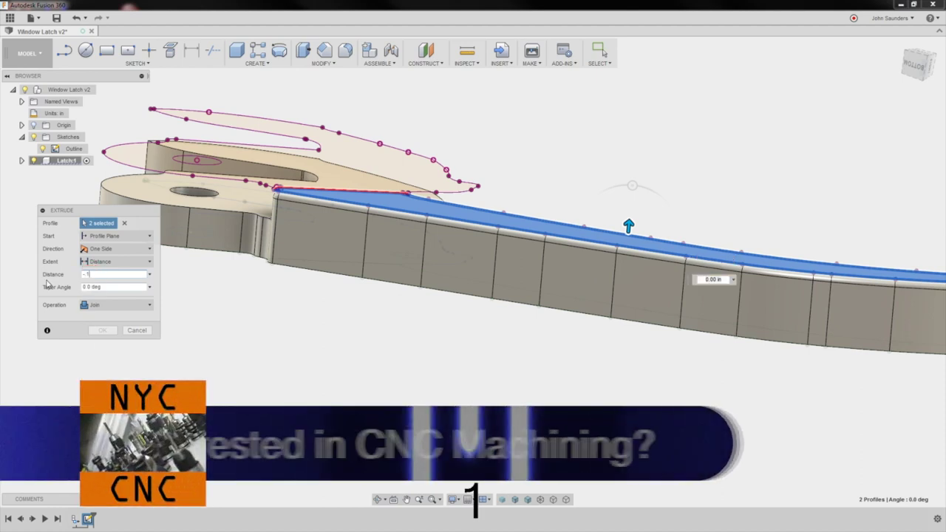
middle_click_drag(306, 346, 343, 355, "shift")
left_click(97, 333)
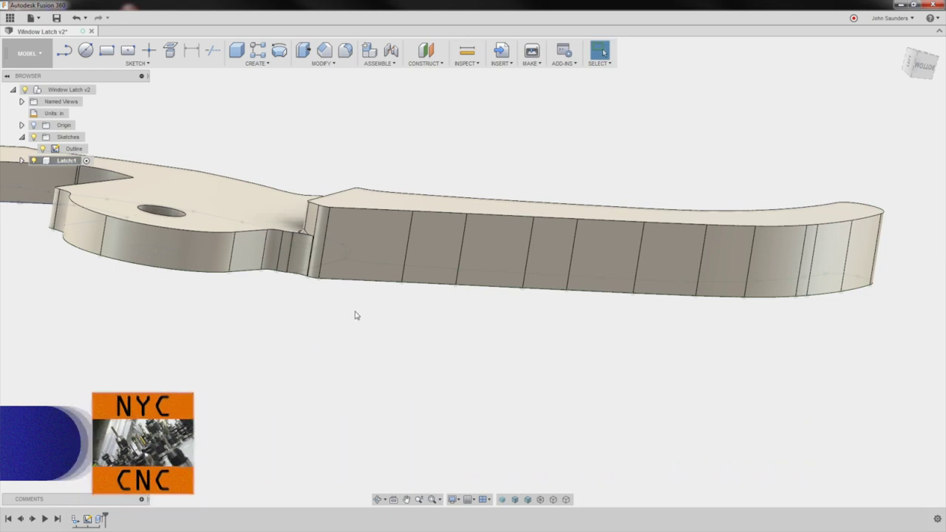
Hide the Outline sketch and add a 0.02 in equal-distance chamfer around the entire edge of the handle's raised face
middle_click_drag(354, 321, 362, 355, "shift")
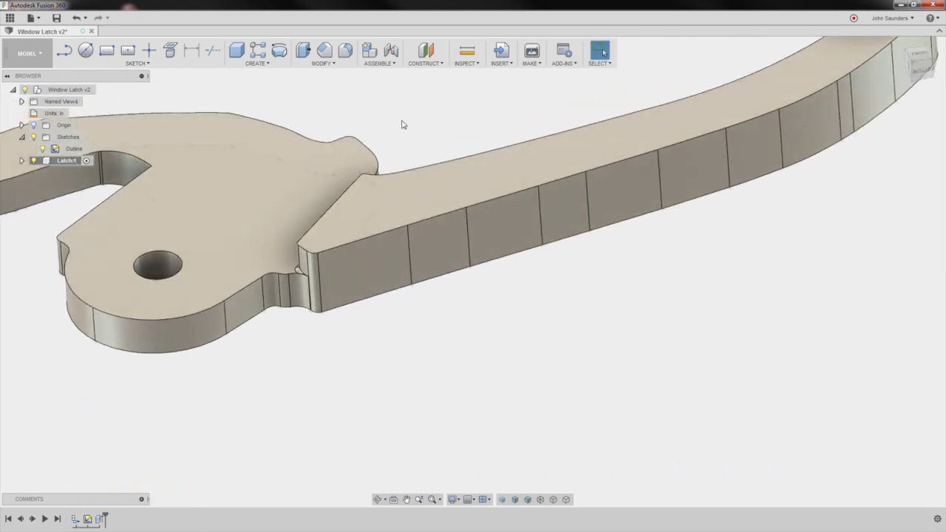
left_click(325, 50)
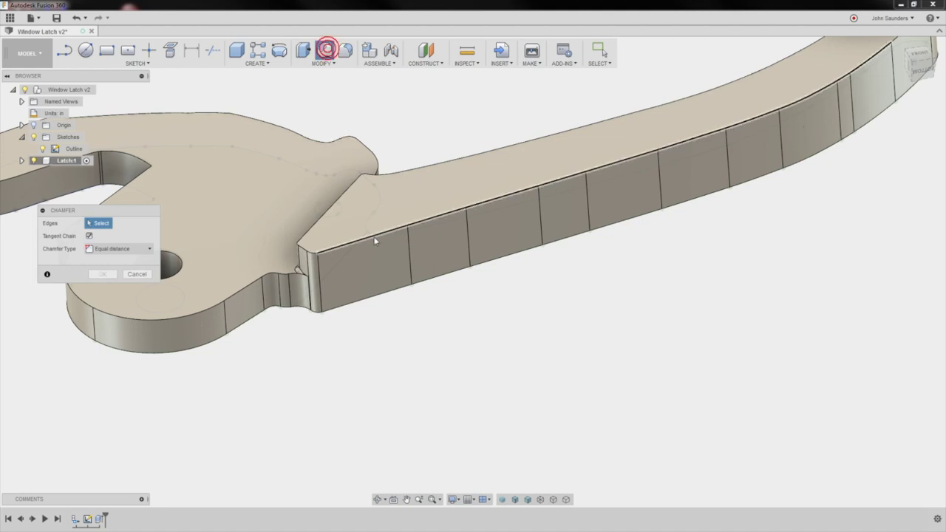
scroll(443, 144, "up", 2)
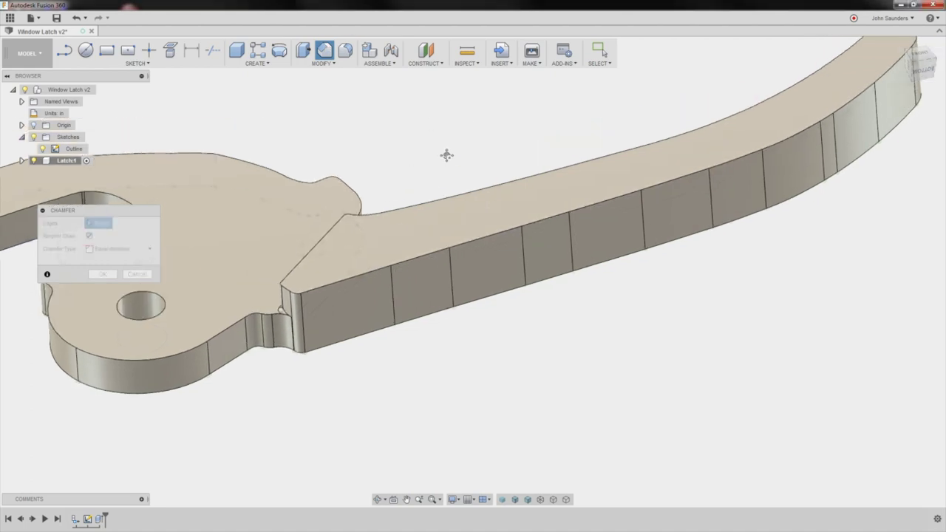
left_click(42, 149)
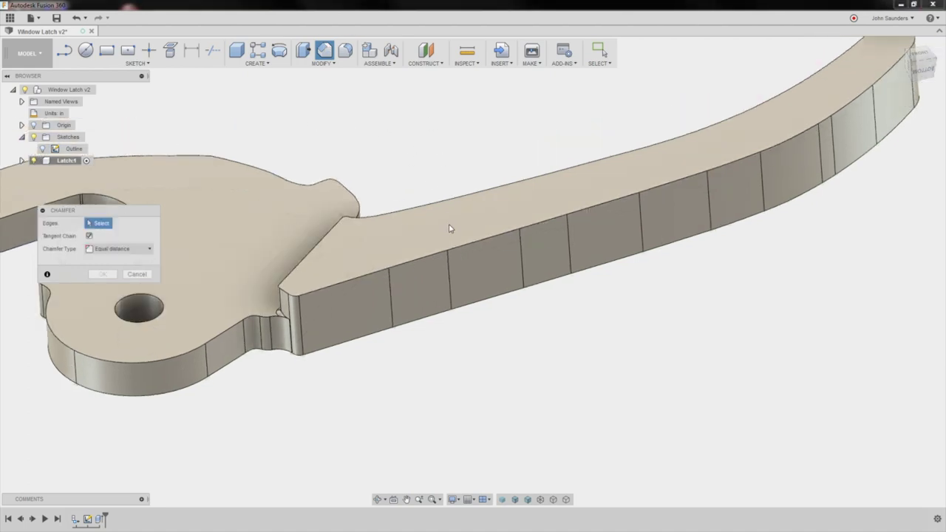
left_click(450, 249)
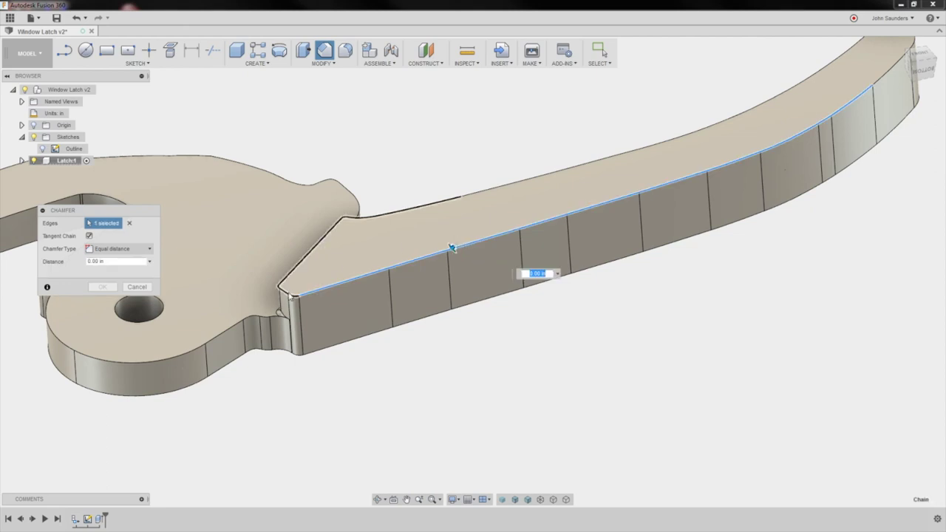
left_click(286, 293)
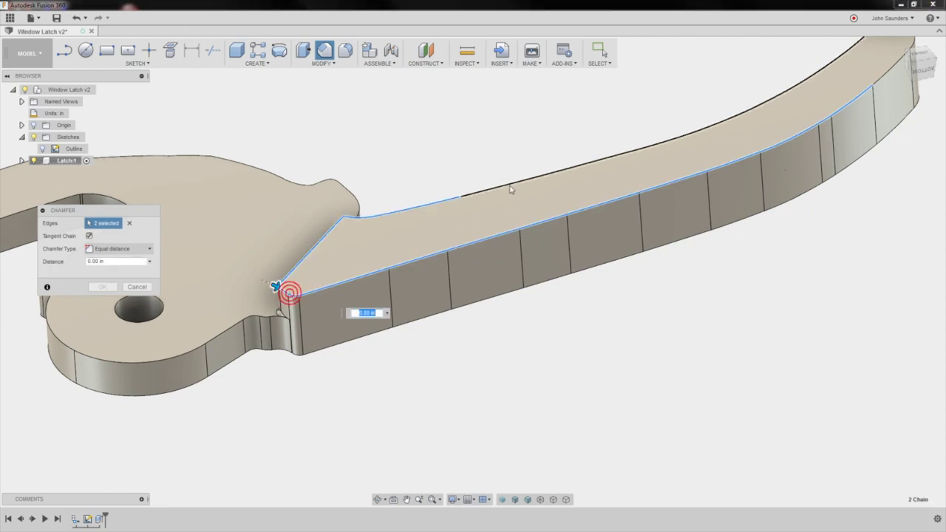
left_click(880, 83)
middle_click_drag(882, 278, 794, 355)
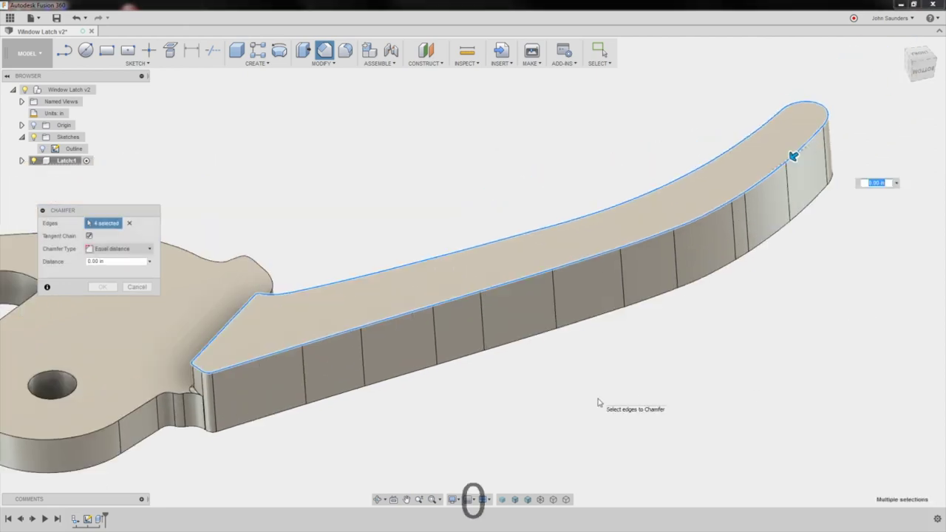
type(".02")
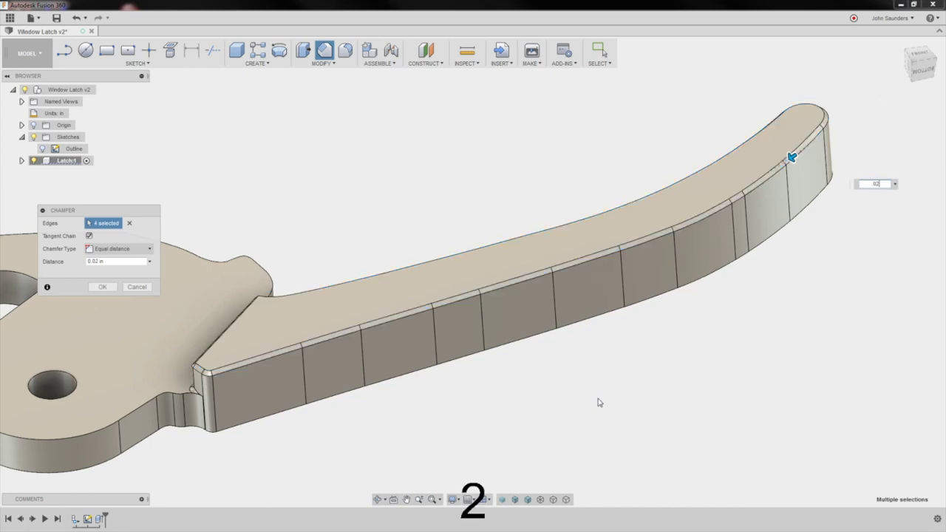
key("Return")
Save the design and create a new component named Stock under the top-level assembly
key("ctrl+s")
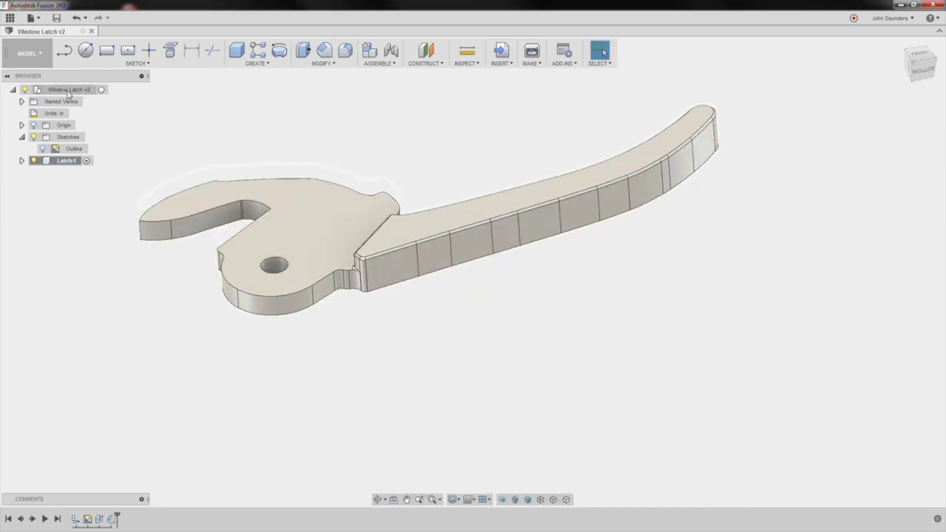
right_click(54, 94)
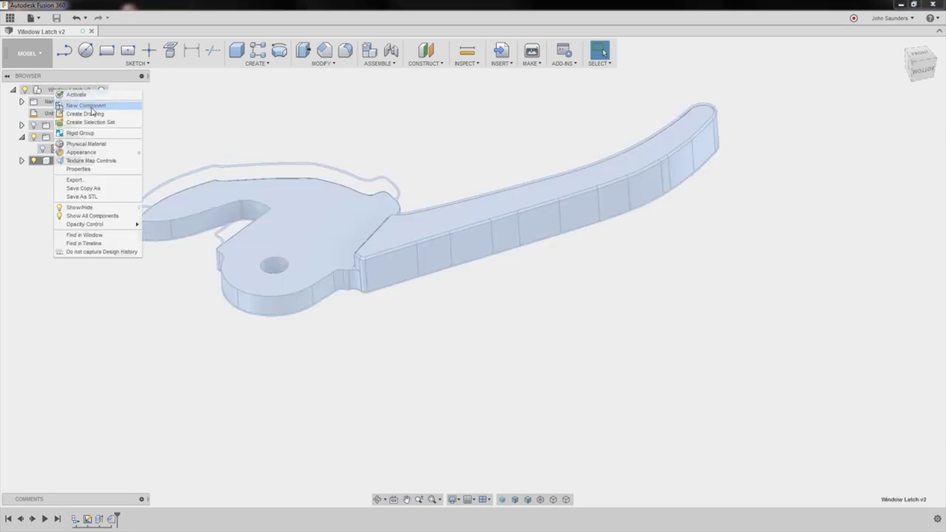
left_click(89, 106)
type("Sto")
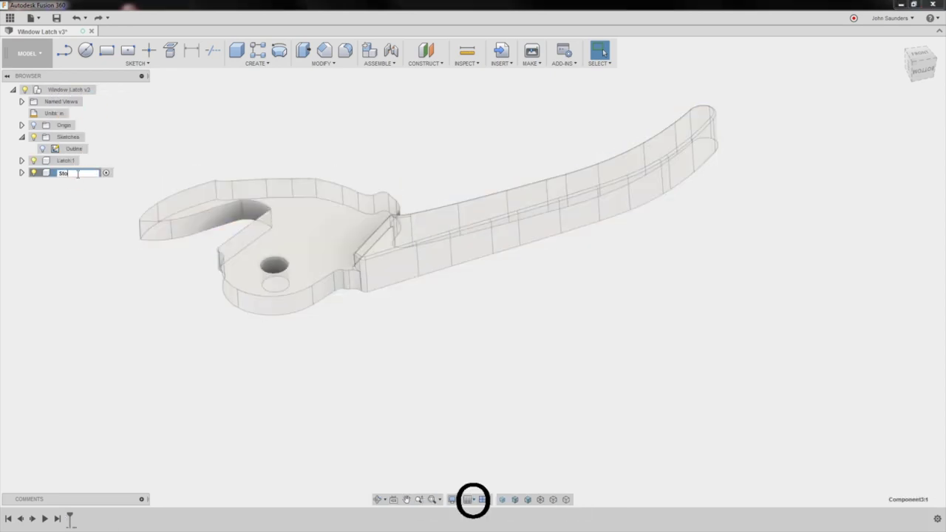
type("ck")
key("Return")
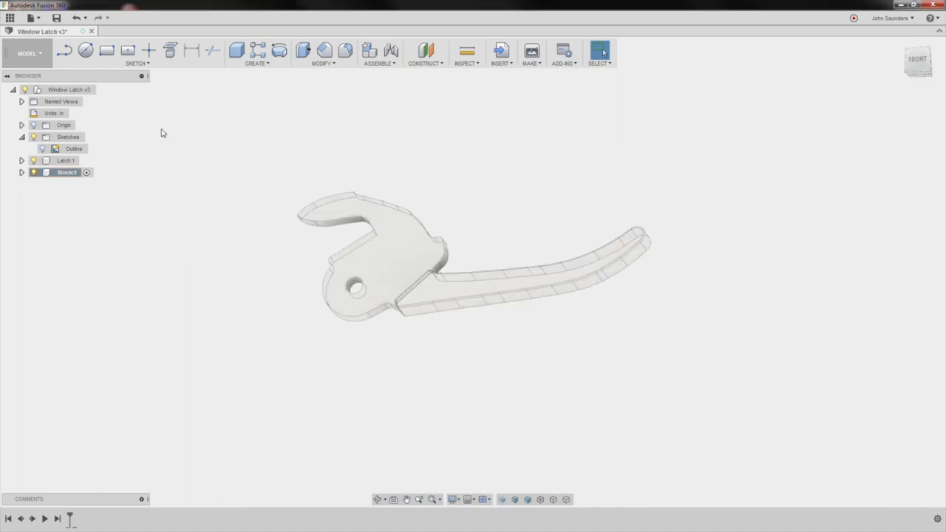
Orient the view square to the handle's raised face and set that orientation as the Front view
key("l")
middle_click_drag(507, 216, 500, 202, "shift")
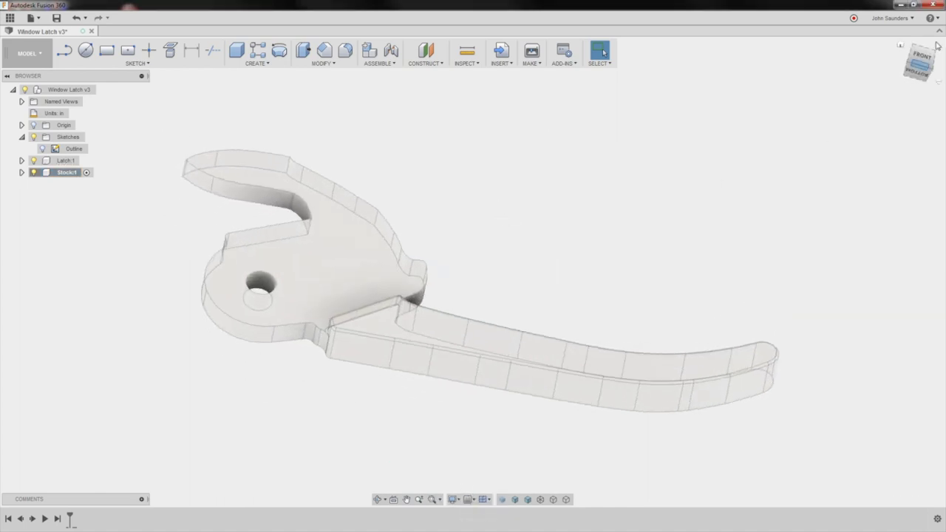
left_click(919, 61)
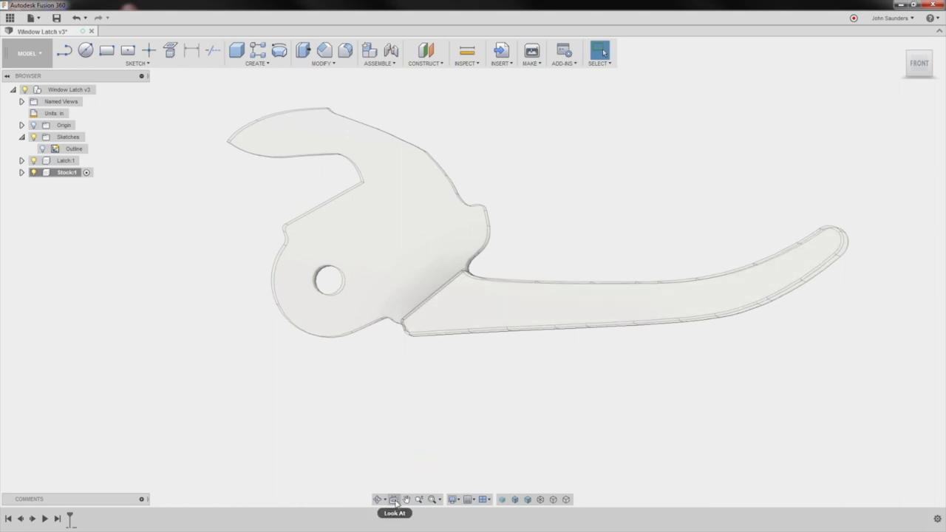
left_click(464, 307)
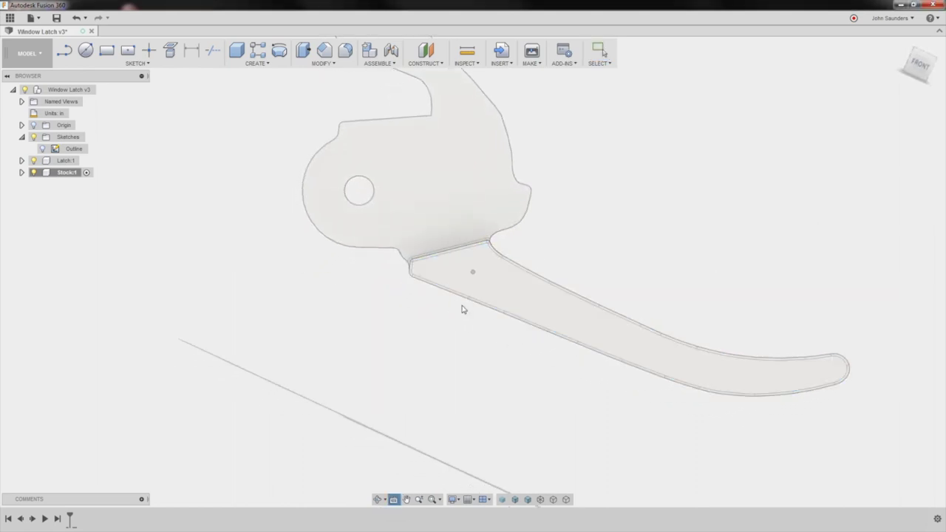
right_click(901, 47)
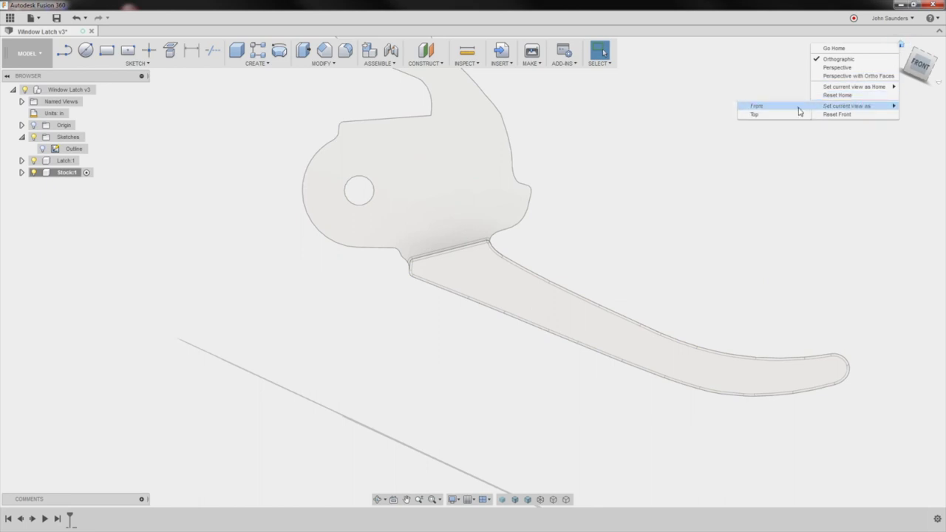
left_click(795, 107)
middle_click_drag(669, 142, 645, 225)
scroll(591, 203, "down", 4)
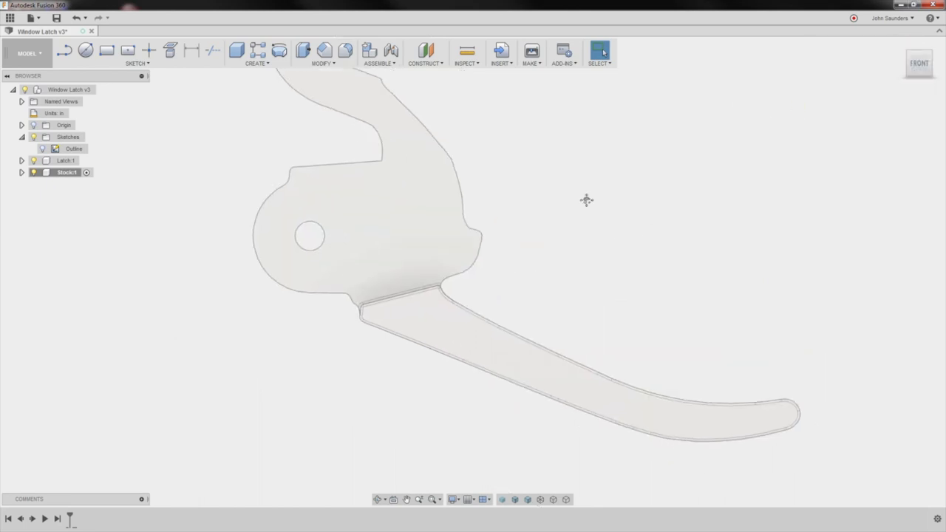
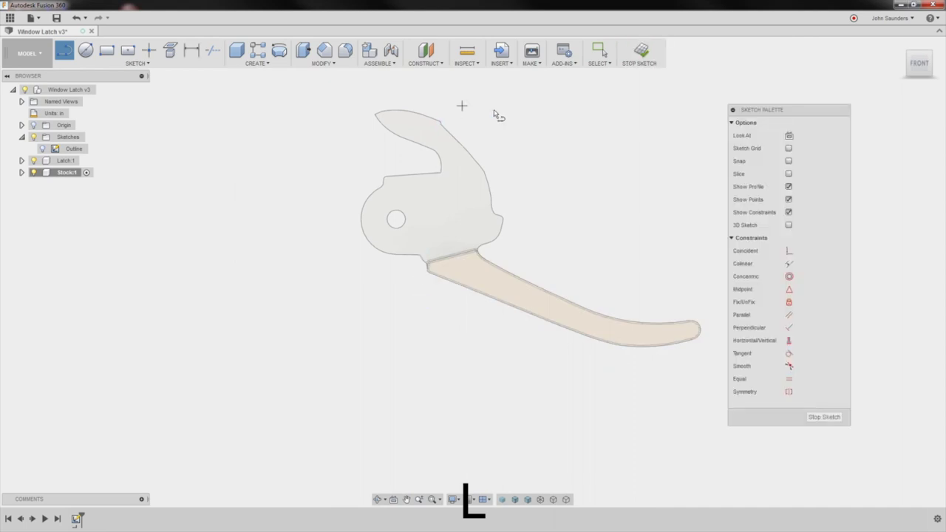
Sketch a closed four-sided line outline around the whole latch and trim the stray short horizontal segment at its upper corner
left_click(310, 134)
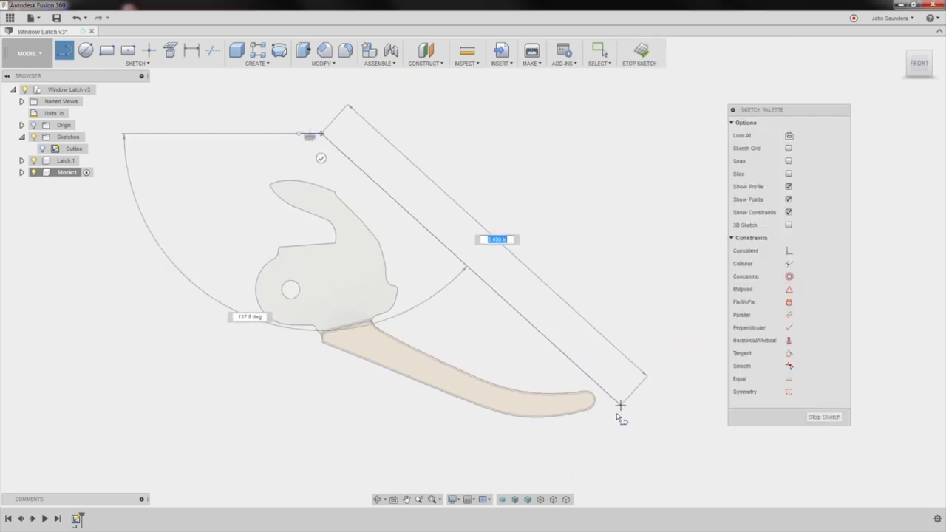
left_click(618, 403)
middle_click_drag(512, 503, 543, 432)
left_click(535, 438)
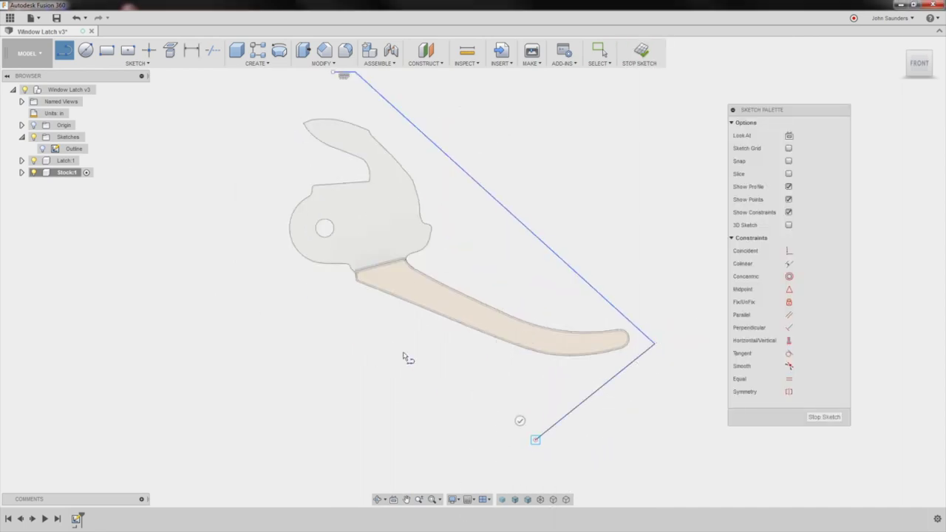
left_click(206, 195)
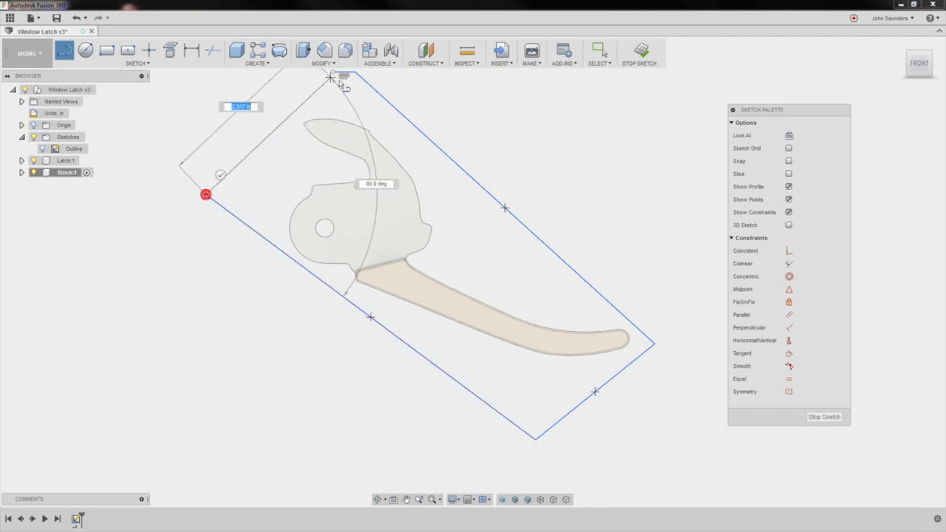
left_click(353, 74)
scroll(348, 125, "down", 1)
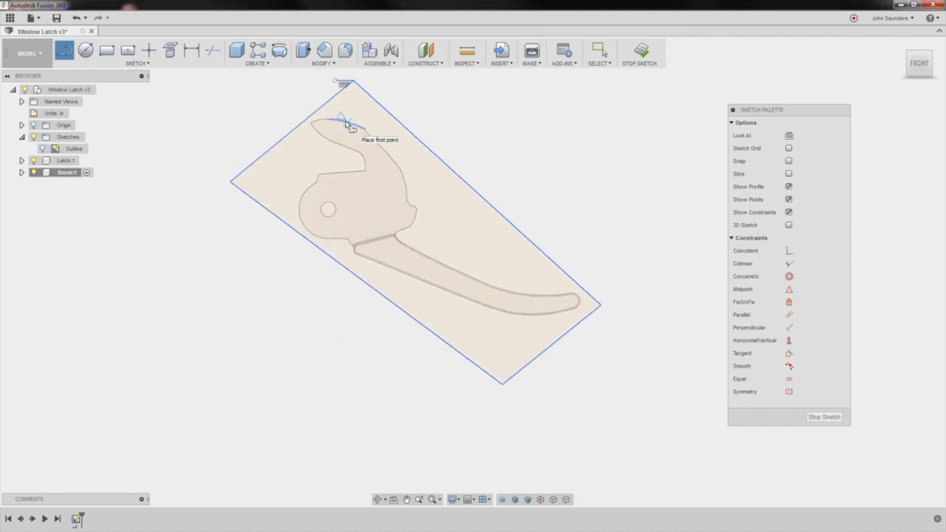
key("t")
left_click(344, 83)
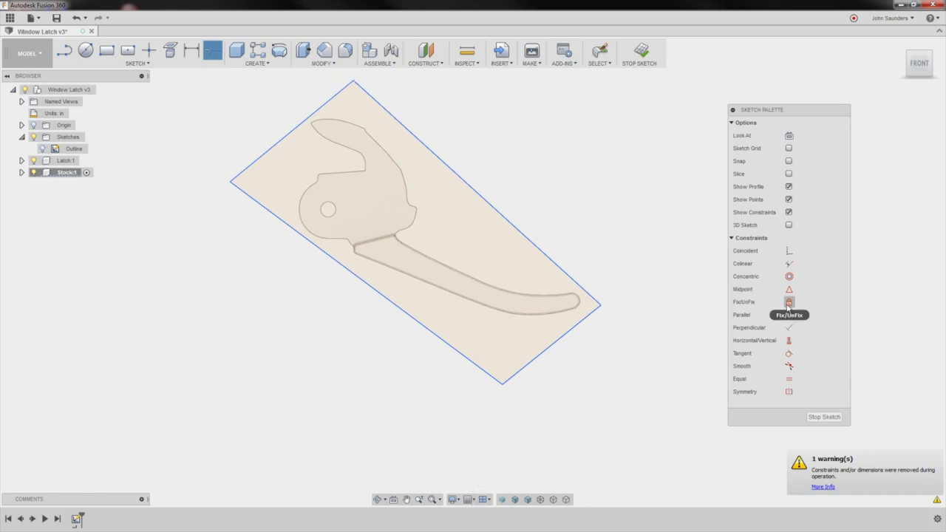
Apply perpendicular constraints at three corners of the outline around the latch to make it a rectangle
left_click(789, 327)
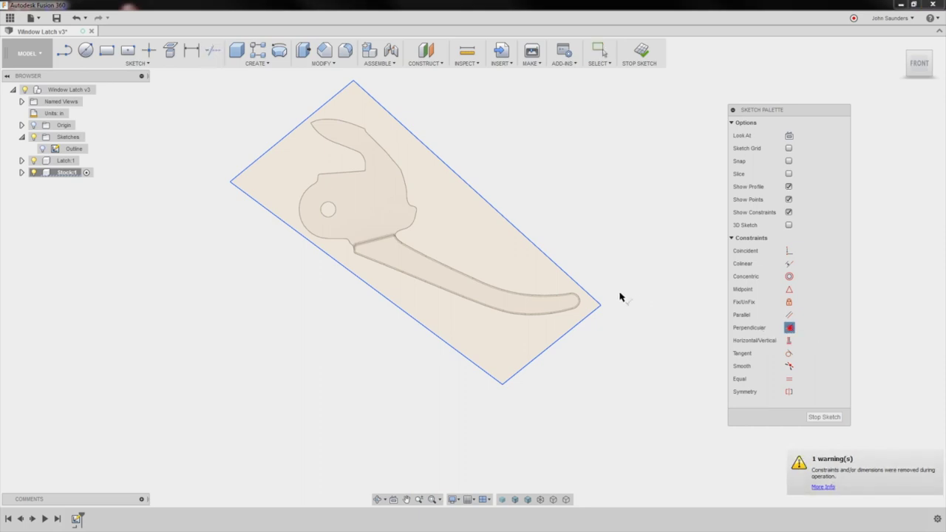
left_click(591, 296)
left_click(584, 318)
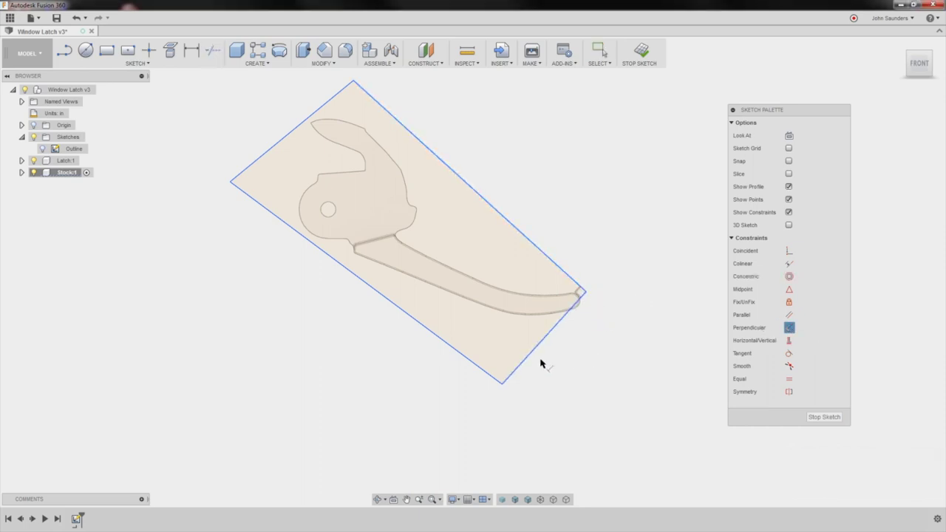
left_click(508, 376)
left_click(492, 377)
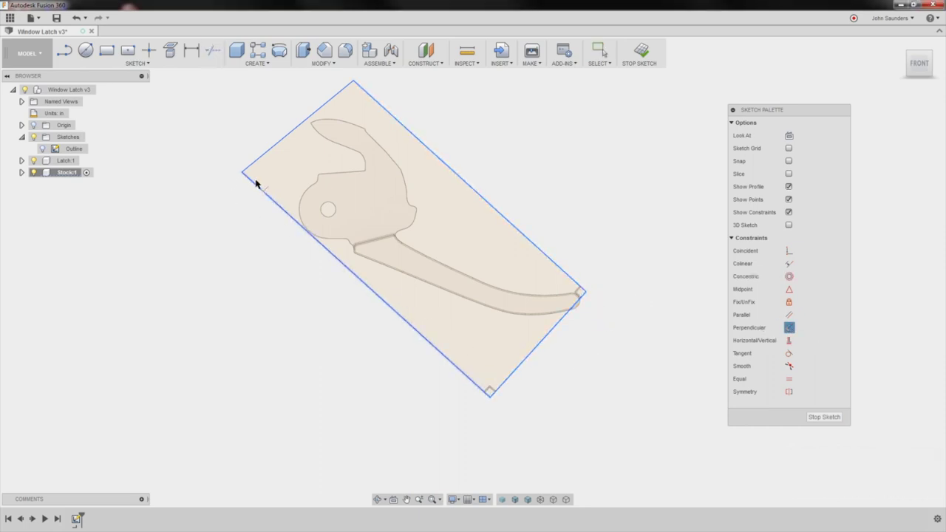
left_click(256, 182)
left_click(256, 164)
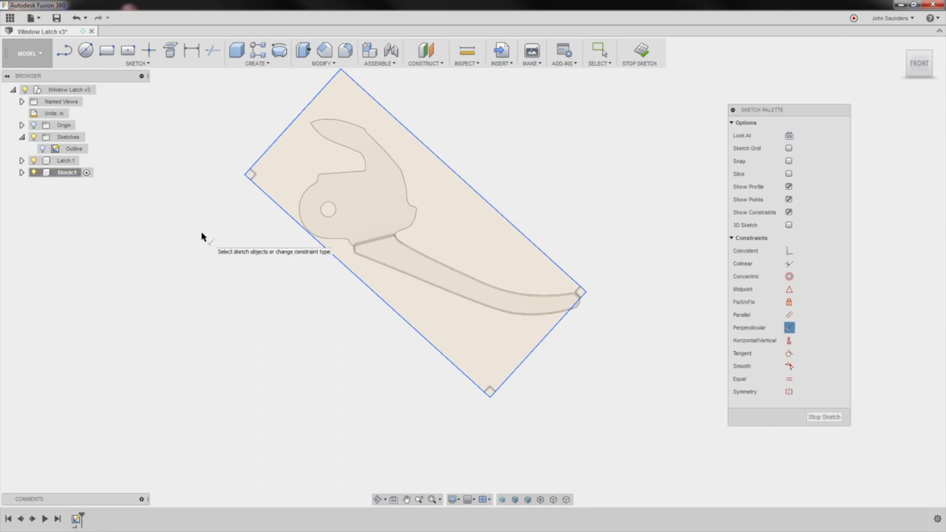
Dimension the rectangle's short side to 2.5 in and its long side to 5.5 in
key("d")
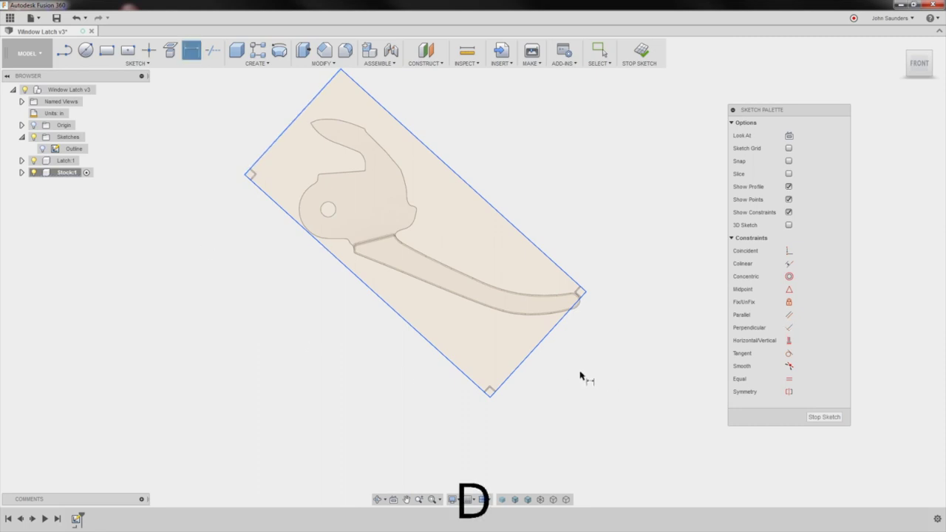
left_click(543, 341)
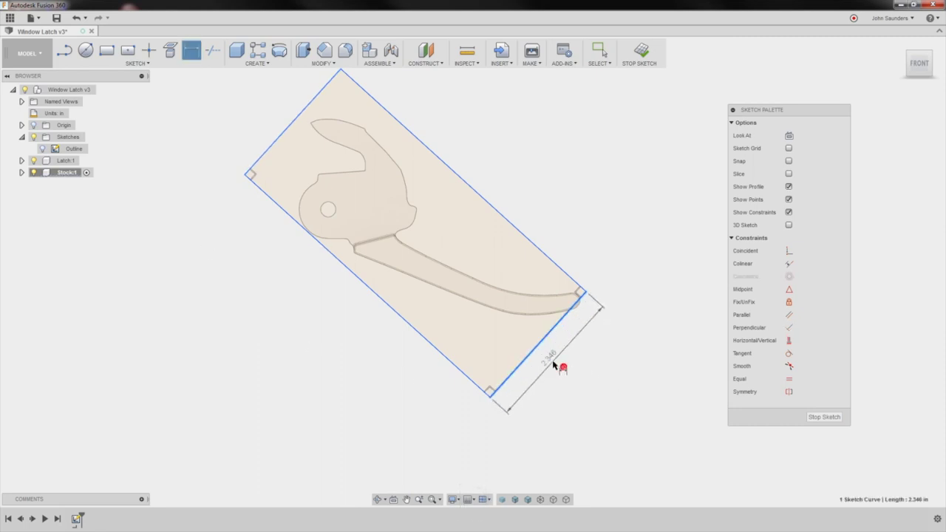
left_click(559, 365)
type("2.5")
key("Return")
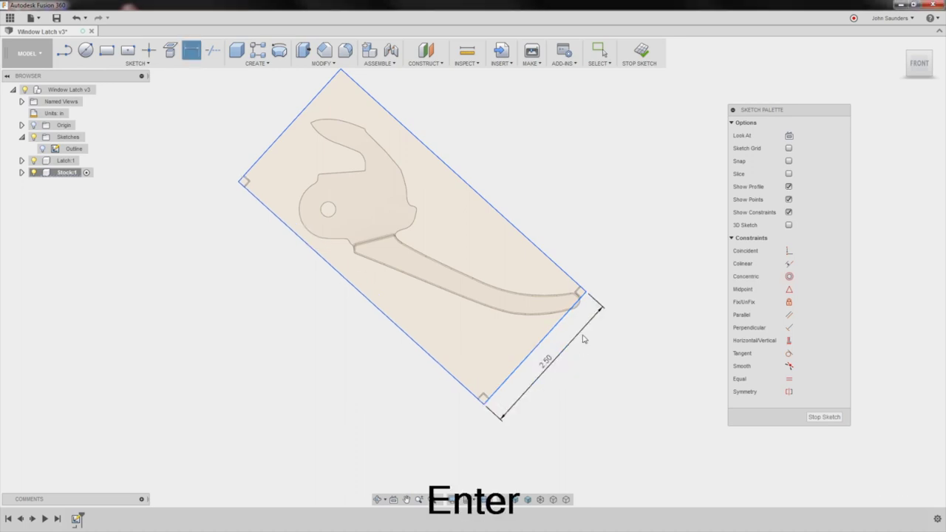
key("d")
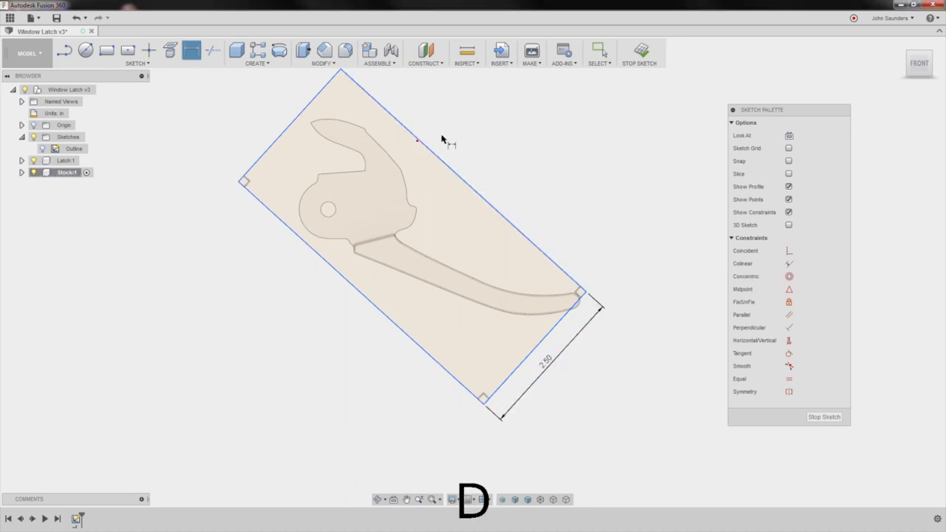
left_click(435, 157)
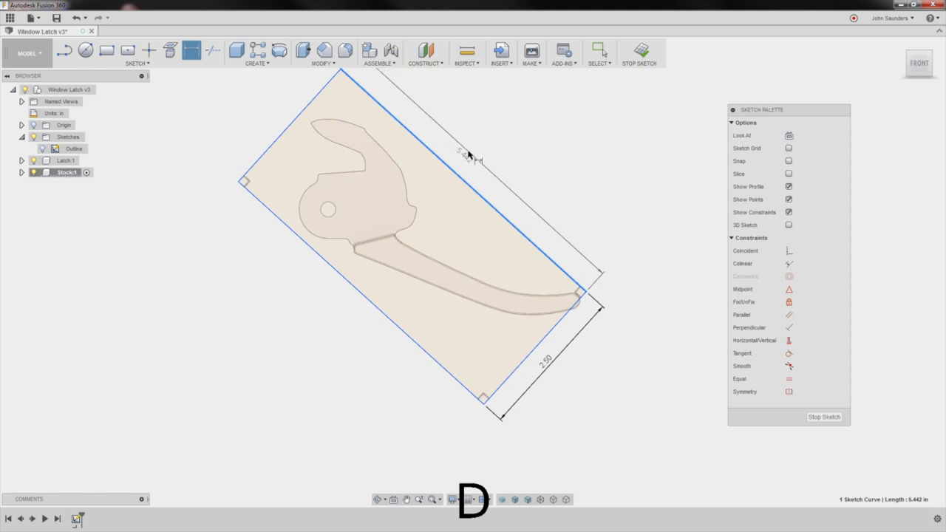
left_click(516, 184)
type("5.5")
key("Return")
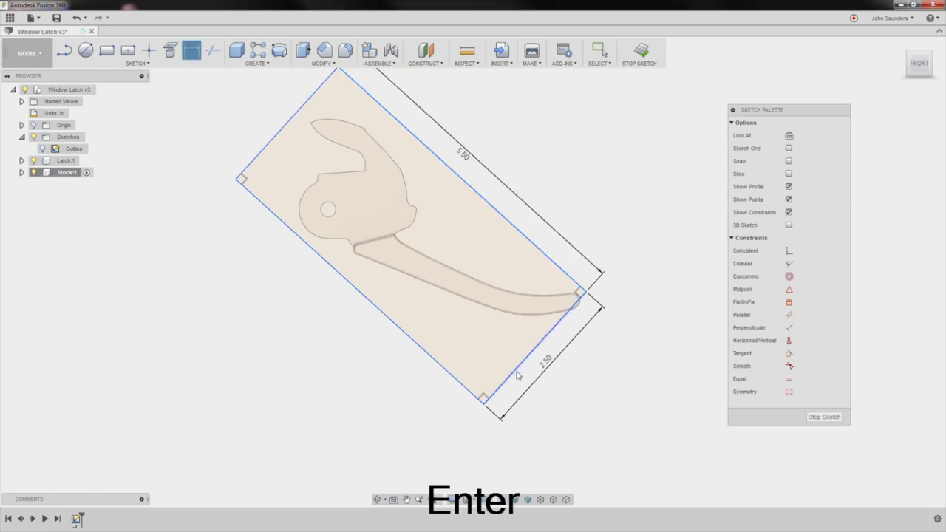
key("Escape")
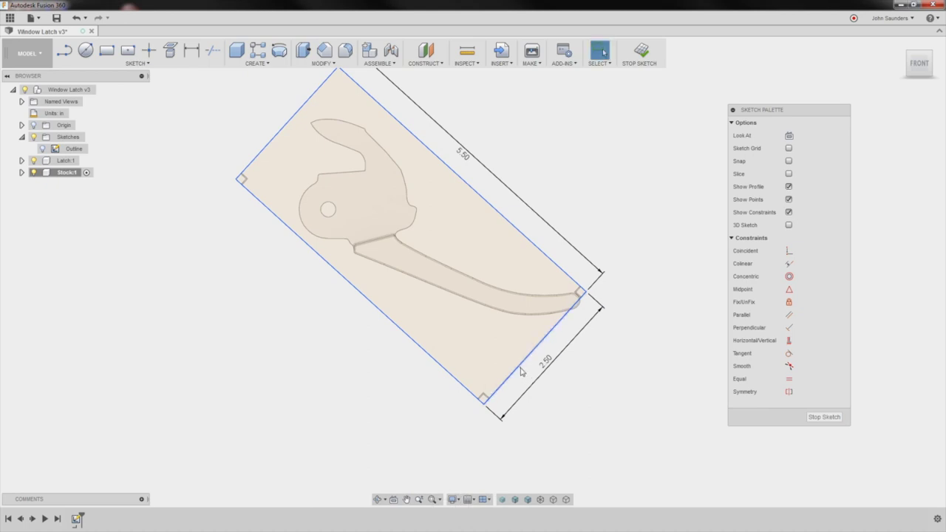
Shift the rectangle so the whole latch lies inside it, and fix all four of its sides in place
left_click_drag(520, 368, 527, 380)
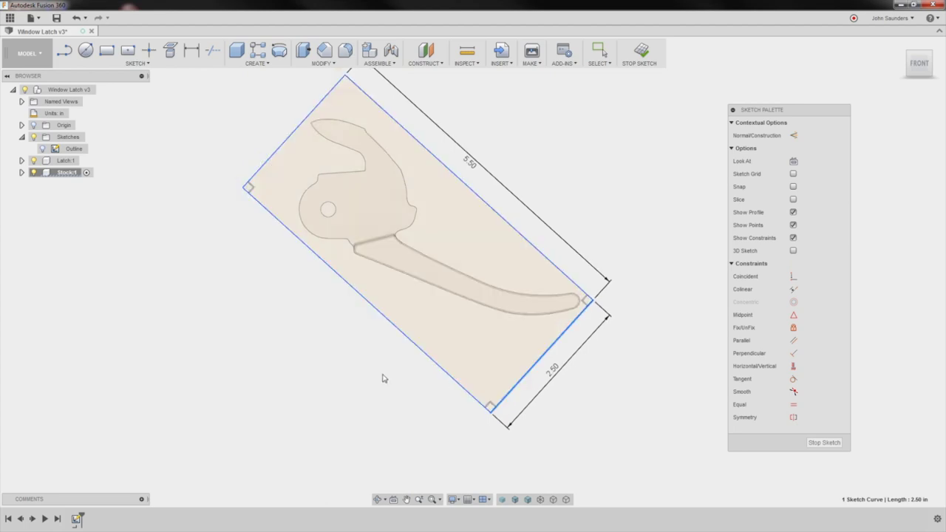
key("Escape")
left_click(313, 391)
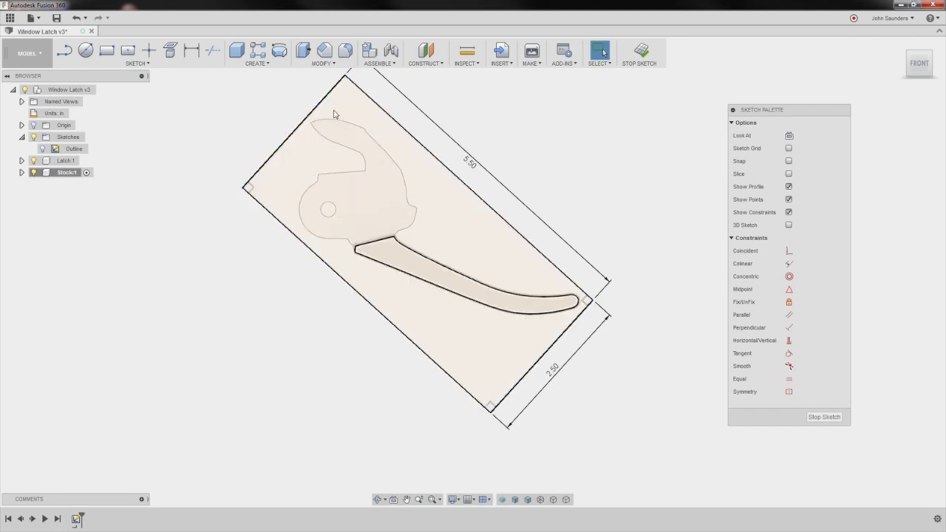
left_click(489, 202)
left_click(311, 113)
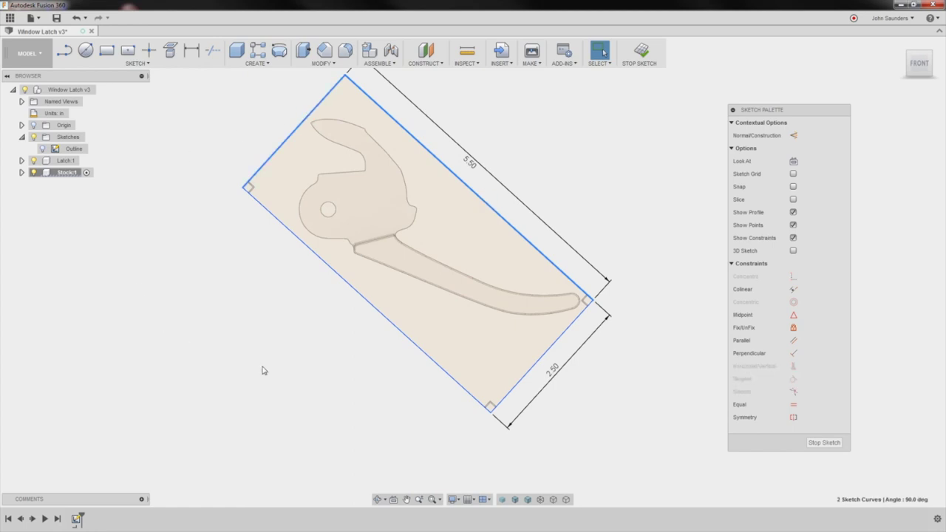
left_click(500, 395)
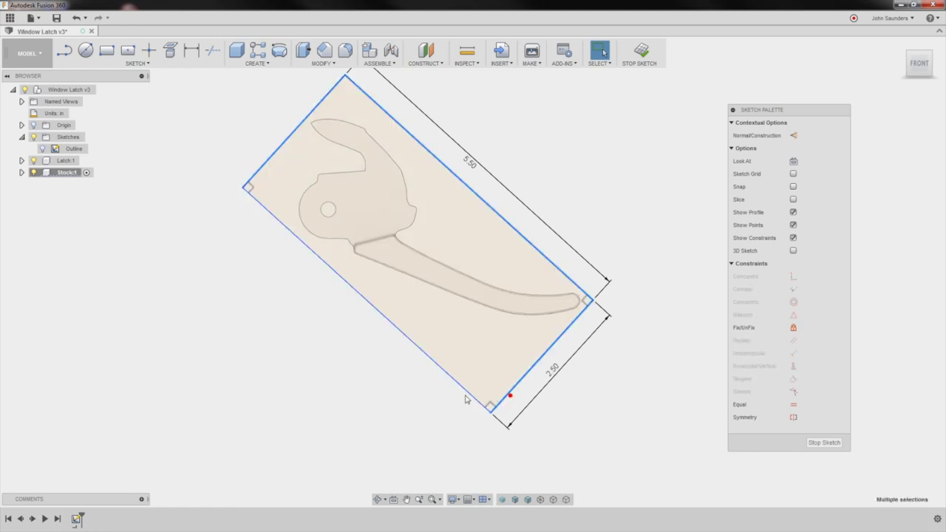
left_click(792, 327)
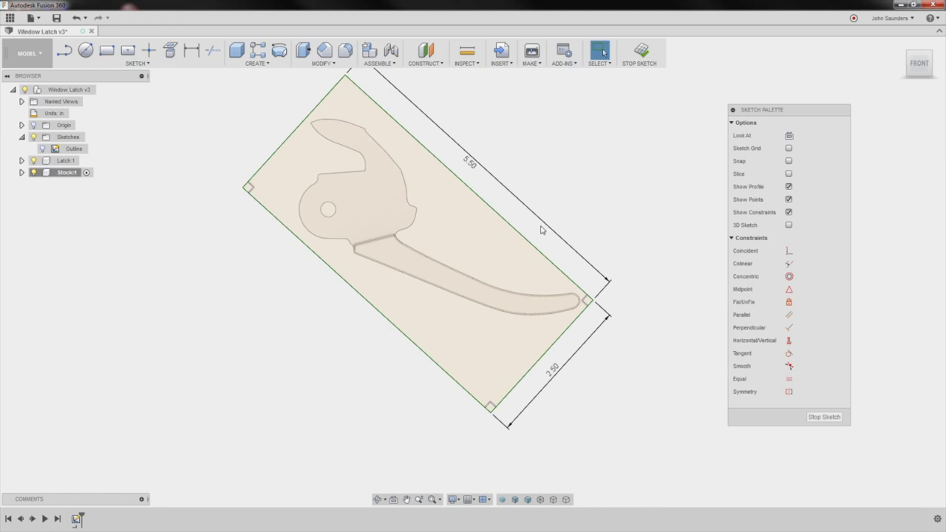
Hide the latch and extrude the rectangle, including the inner handle profile, by -0.5 in as a new body
mouse_move(631, 275)
middle_mouse_down("shift")
mouse_move(638, 200)
mouse_move(657, 200)
mouse_move(646, 205)
middle_mouse_up("shift")
key("e")
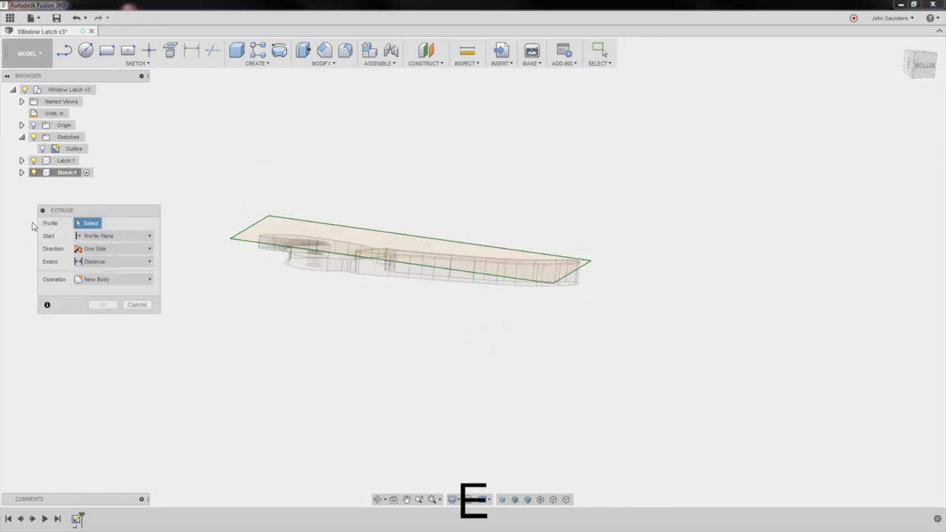
left_click(34, 160)
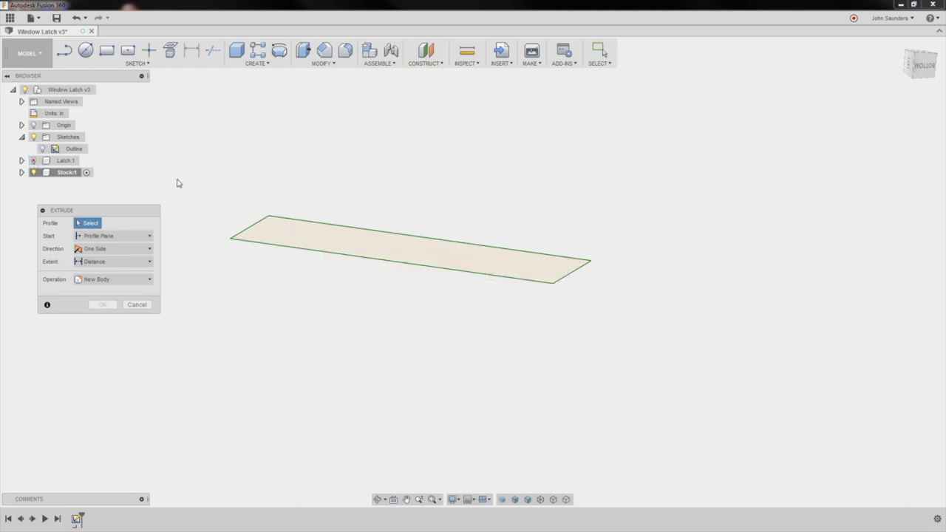
left_click(270, 229)
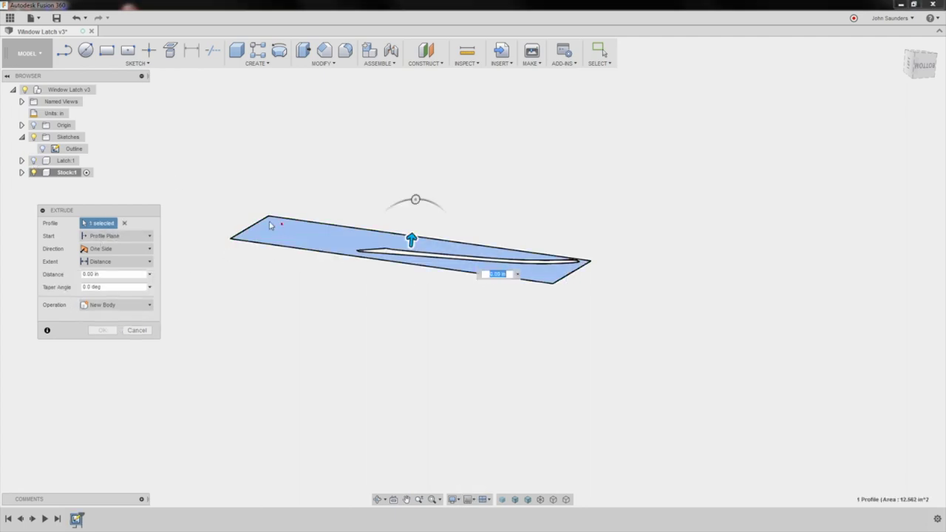
middle_click_drag(381, 260, 403, 255, "shift")
left_click(425, 255)
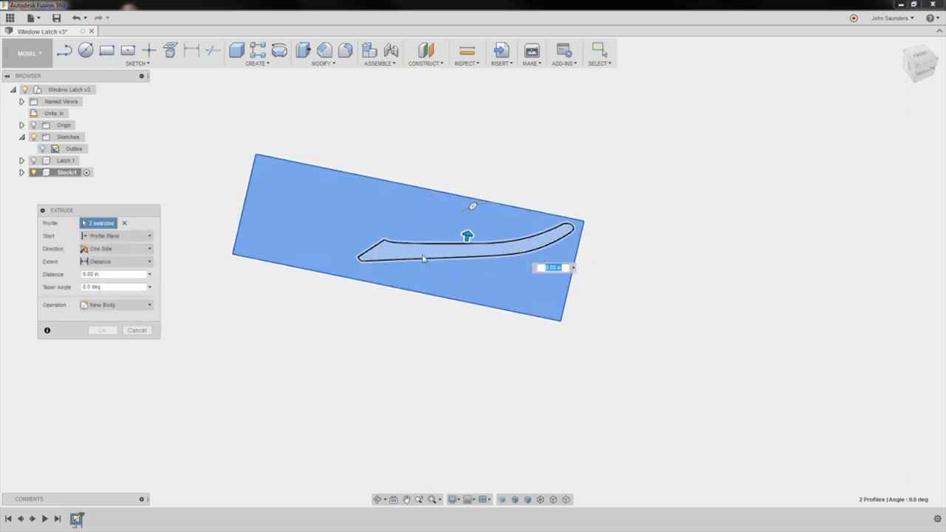
type("-.5")
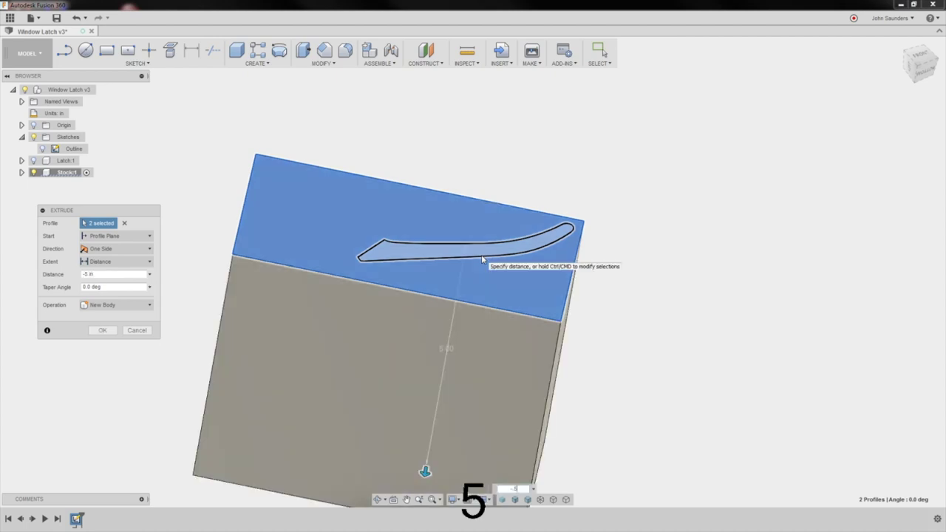
mouse_move(232, 247)
middle_mouse_down("shift")
mouse_move(232, 196)
mouse_move(199, 137)
mouse_move(172, 181)
middle_mouse_up("shift")
left_click(23, 160)
left_click(33, 161)
left_click(33, 161)
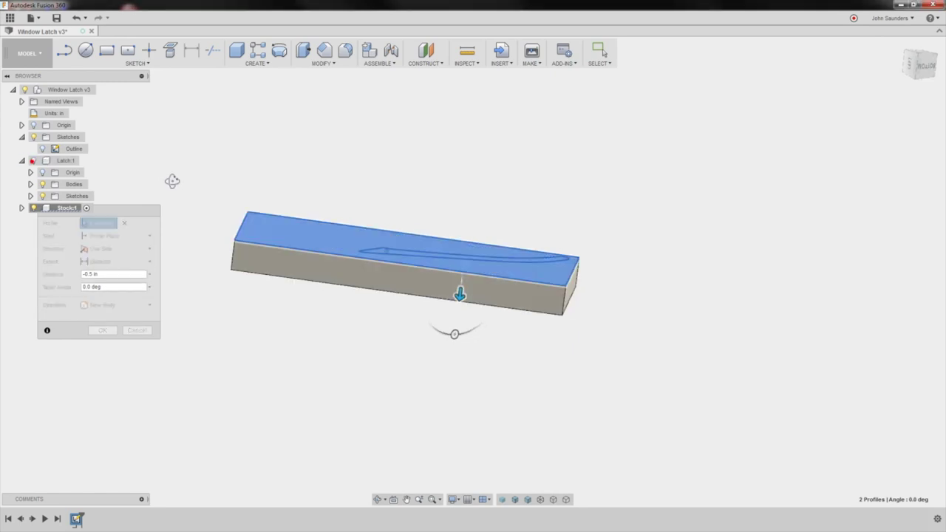
left_click(103, 330)
Hide the Stock component, then show and activate the Latch component
middle_click_drag(155, 268, 154, 251, "shift")
left_click(33, 208)
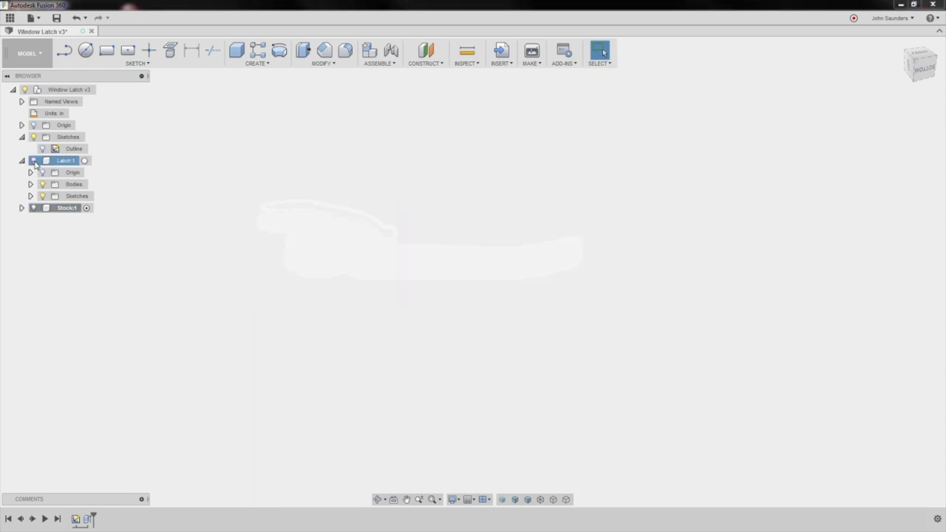
middle_click_drag(375, 152, 374, 167, "shift")
left_click_drag(380, 139, 423, 153)
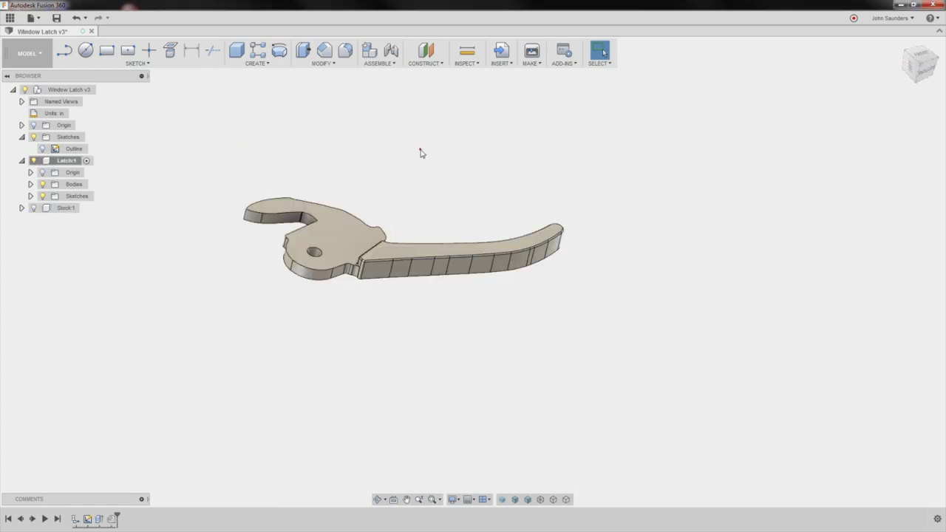
Measure the distance between the handle's top face and the latch's bottom face
key("i")
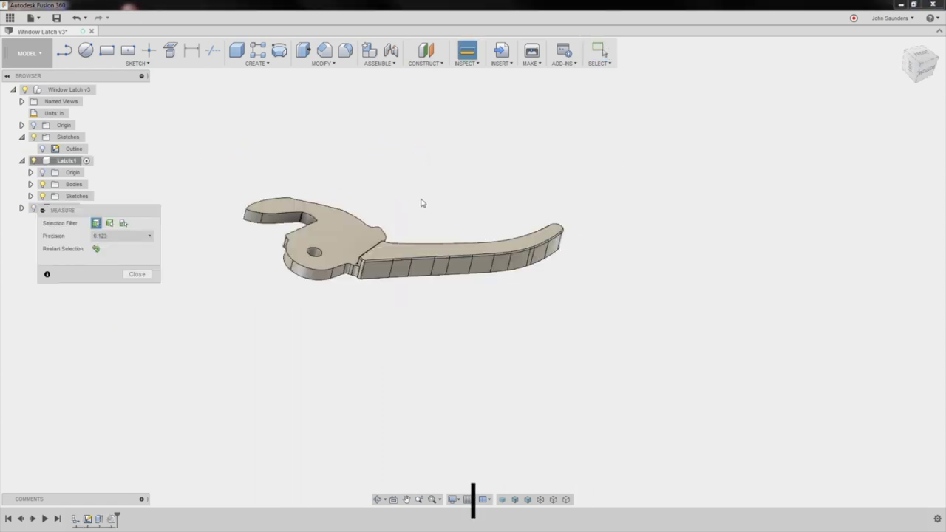
scroll(418, 229, "up", 3)
left_click(376, 263)
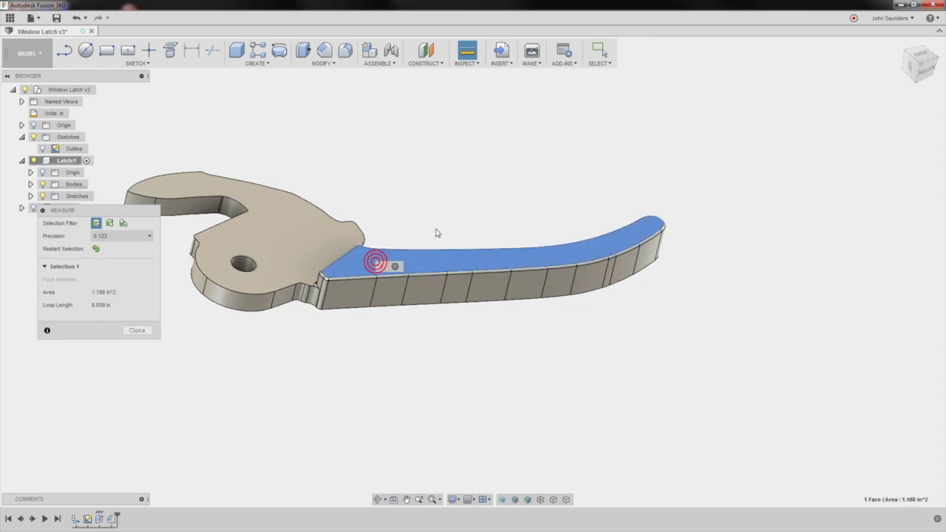
middle_click_drag(437, 232, 311, 314, "shift")
left_click(311, 312)
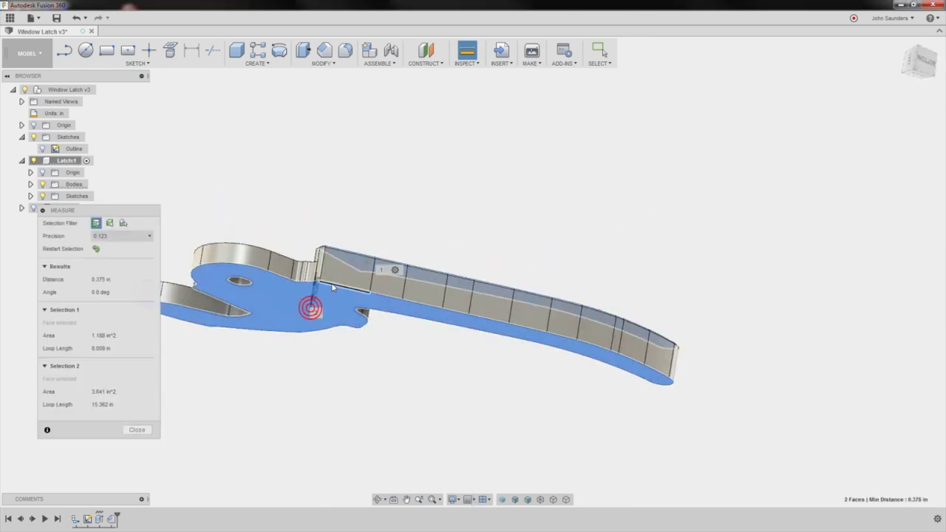
middle_click_drag(385, 190, 399, 244, "shift")
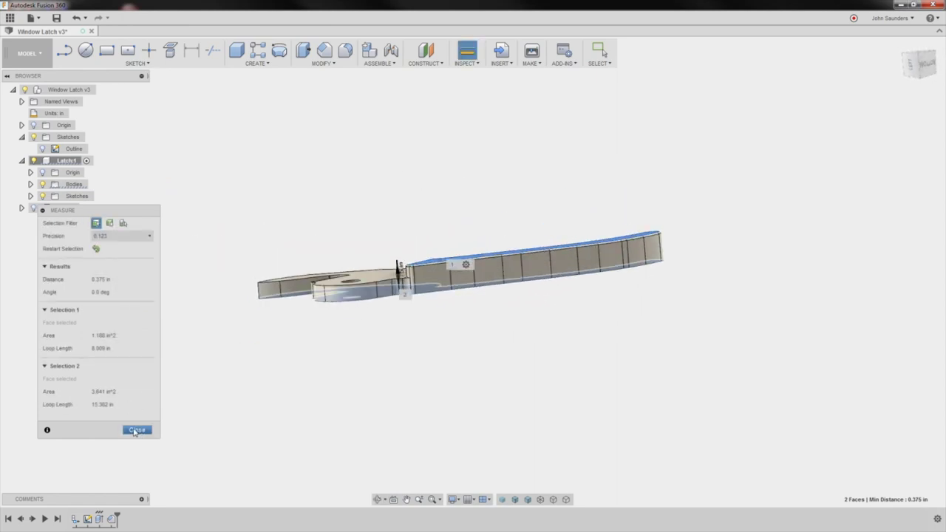
left_click(136, 430)
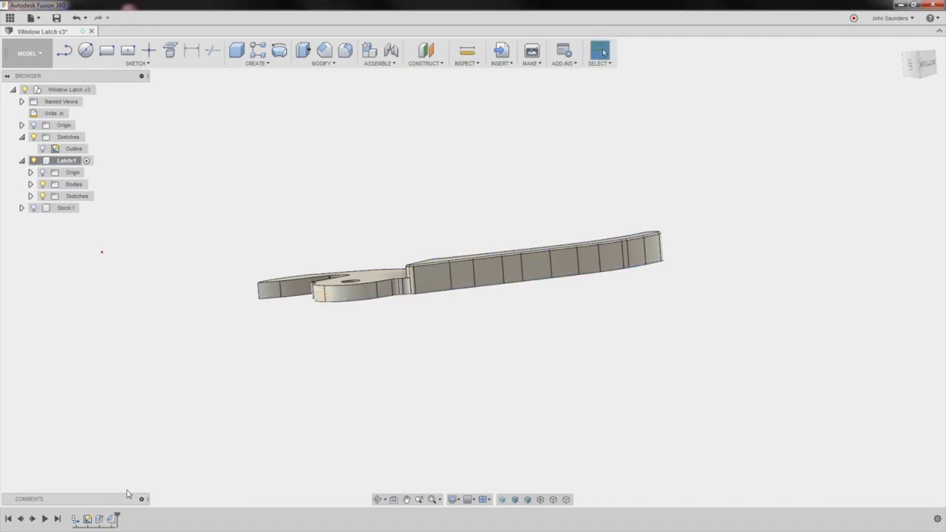
Activate the Stock component and set its extrusion distance to -0.375 in
left_click(84, 208)
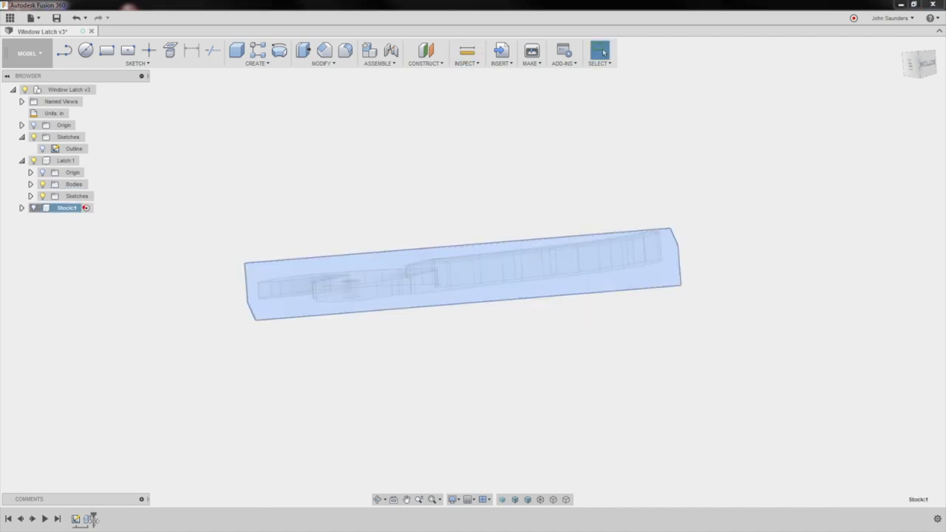
right_click(88, 519)
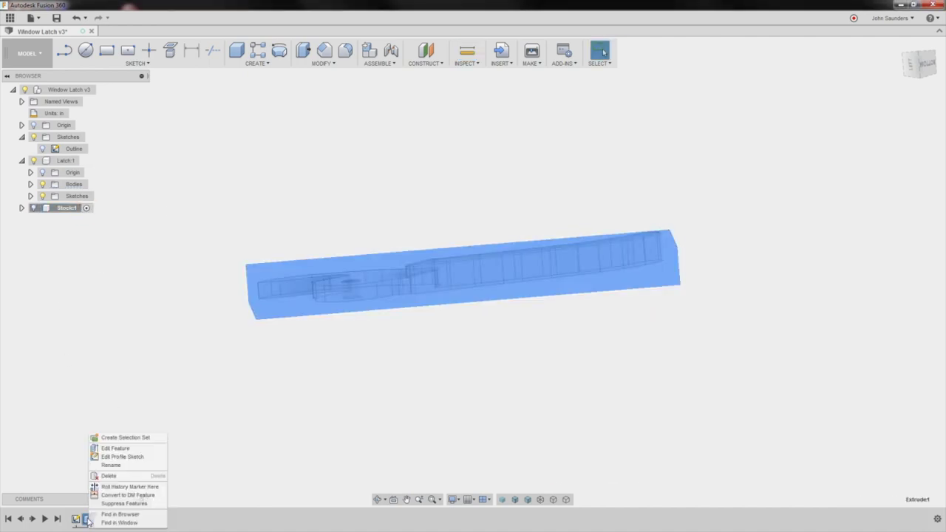
left_click(109, 449)
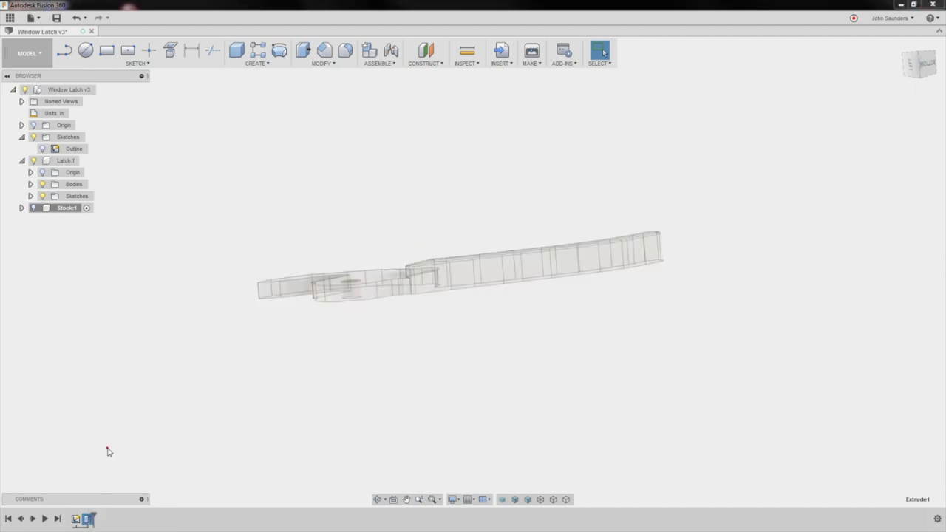
type("-3")
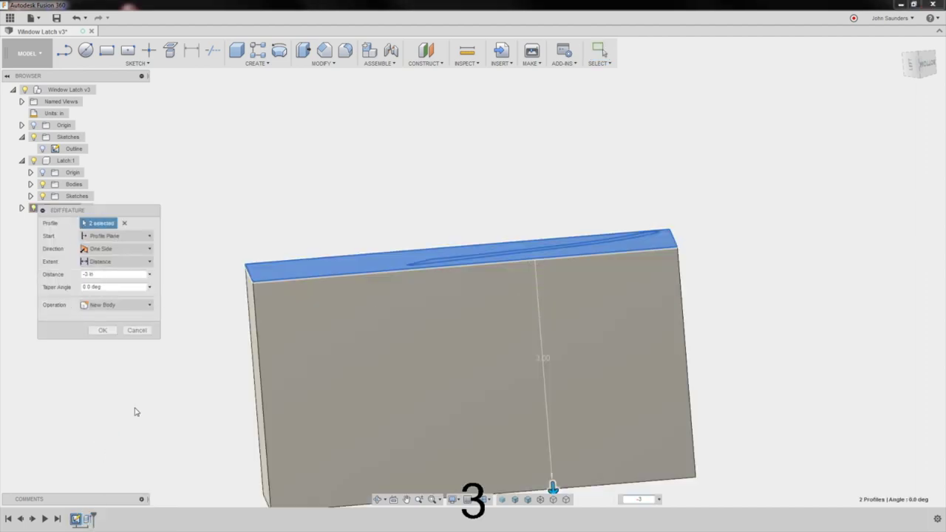
key("shift+Left")
key("Delete")
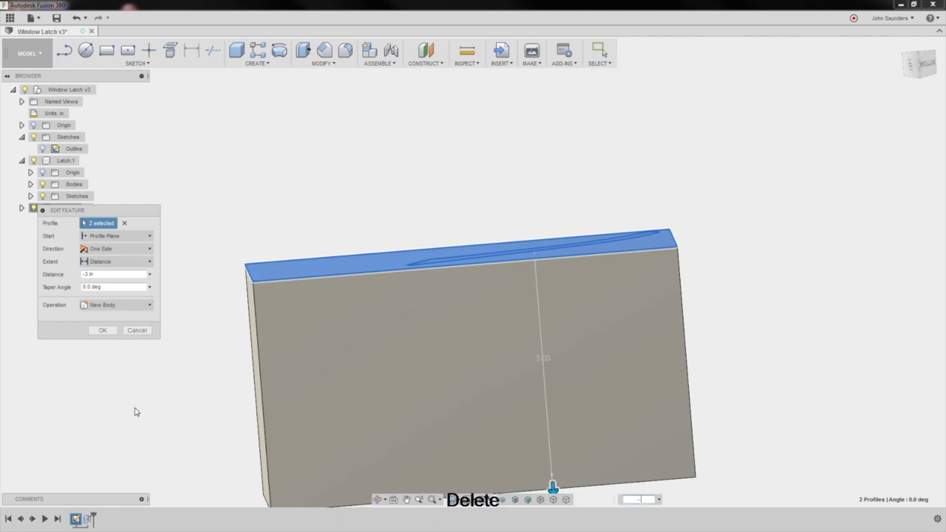
type(".375")
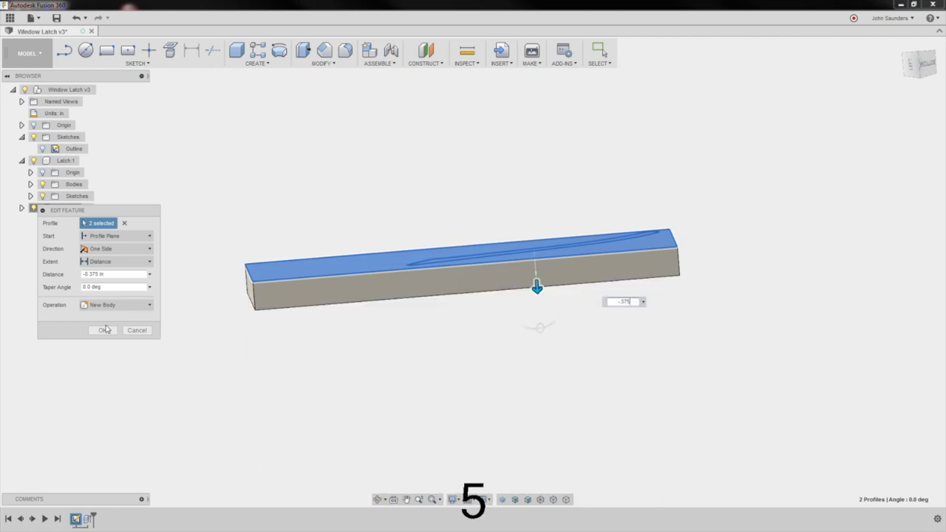
left_click(105, 330)
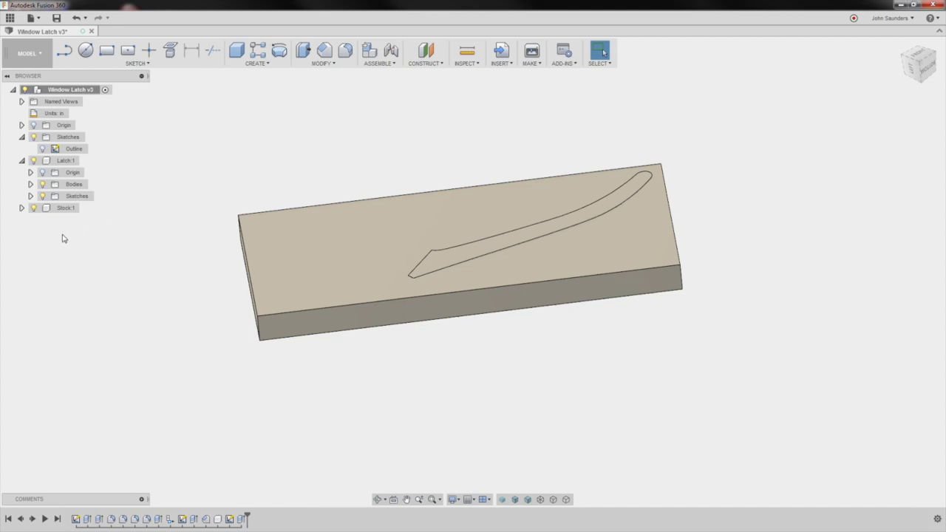
Hide the Stock component and start a new milling setup in the CAM workspace
left_click(33, 209)
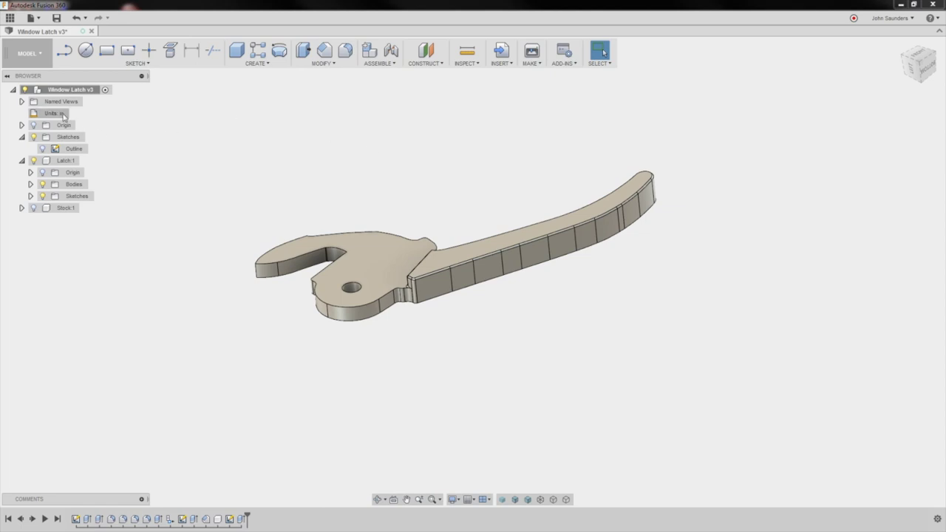
left_click(31, 62)
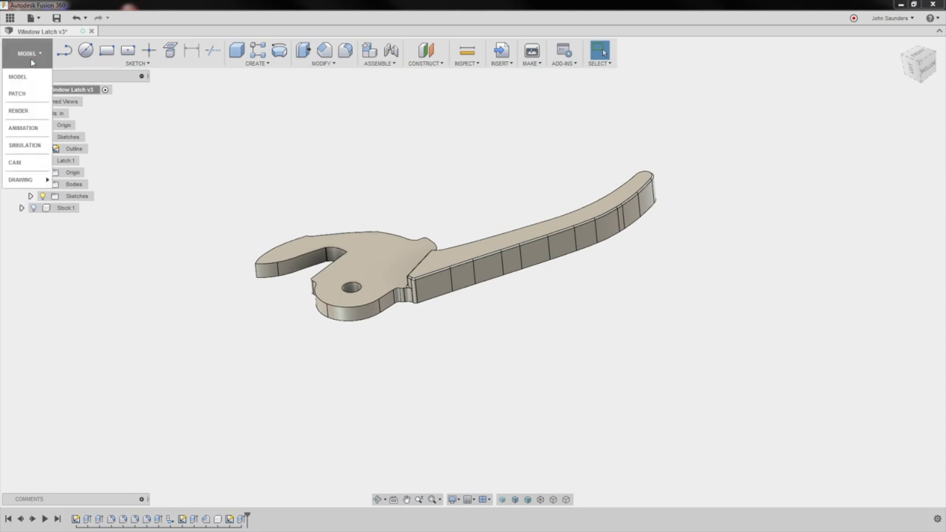
left_click(30, 164)
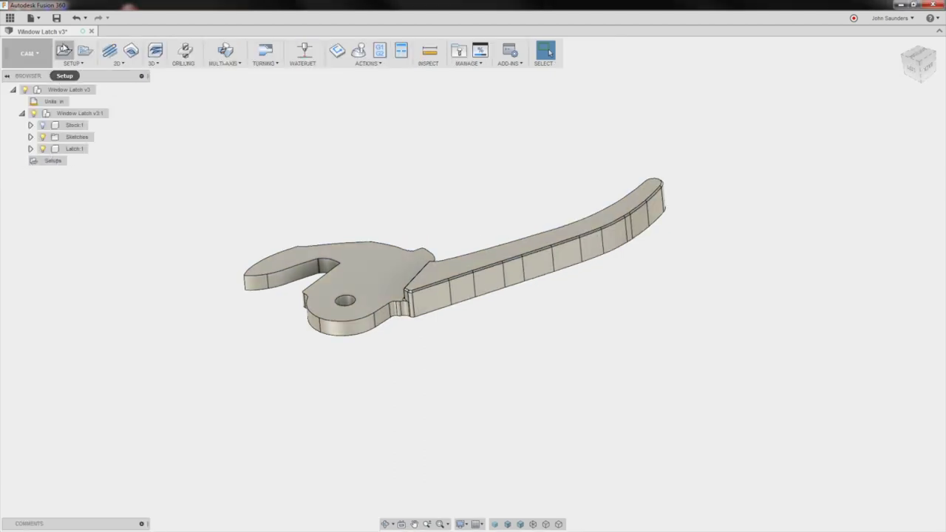
left_click(63, 54)
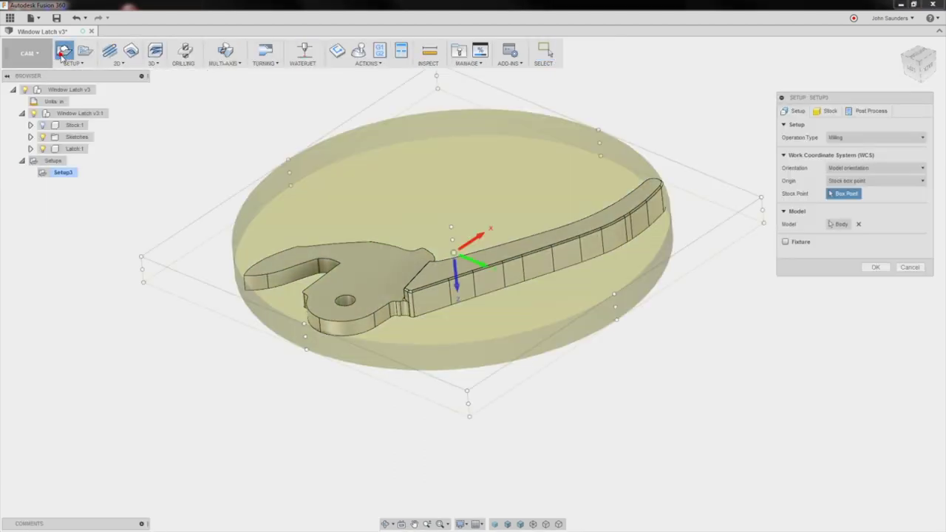
Define the setup's stock as From solid, using Body1 of the Stock component
left_click(820, 112)
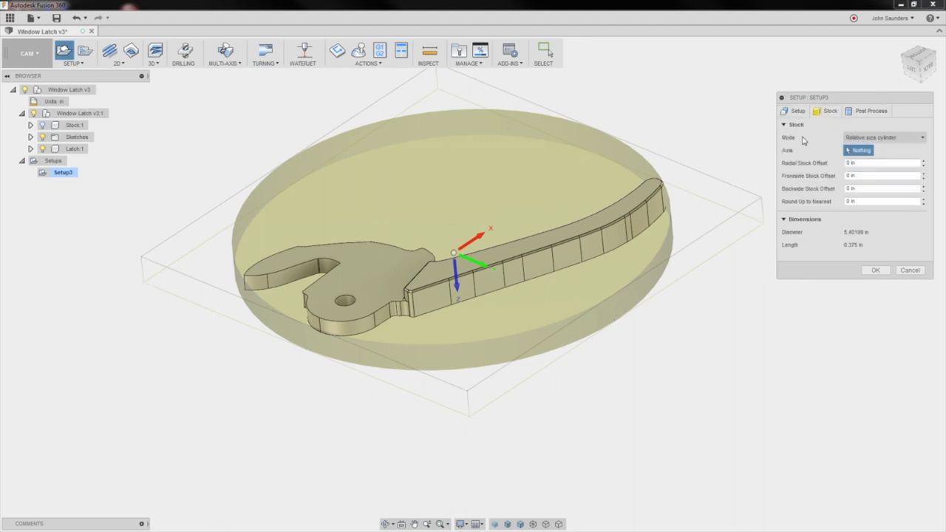
left_click(883, 138)
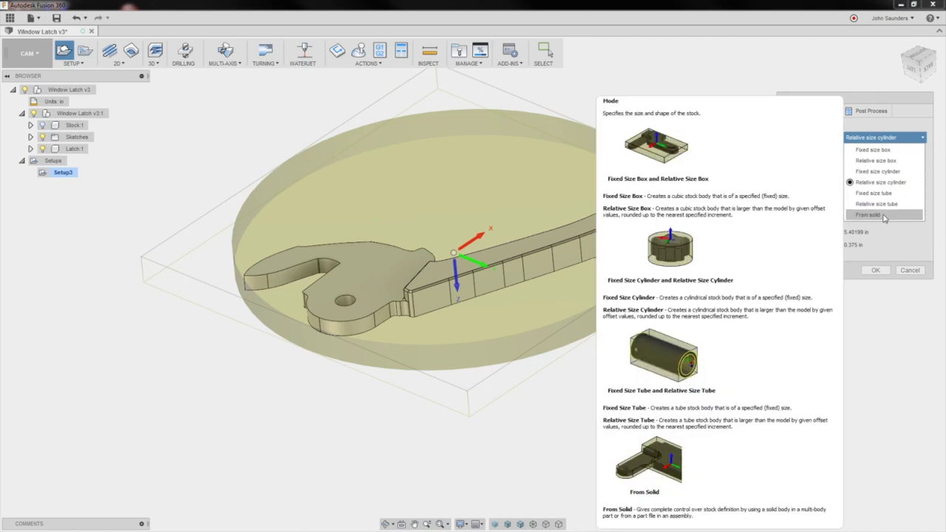
left_click(867, 215)
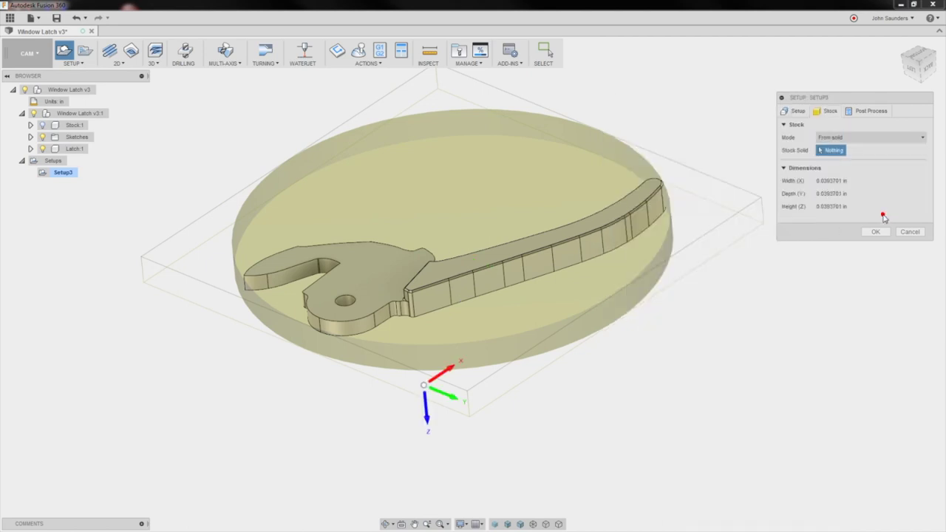
left_click(21, 114)
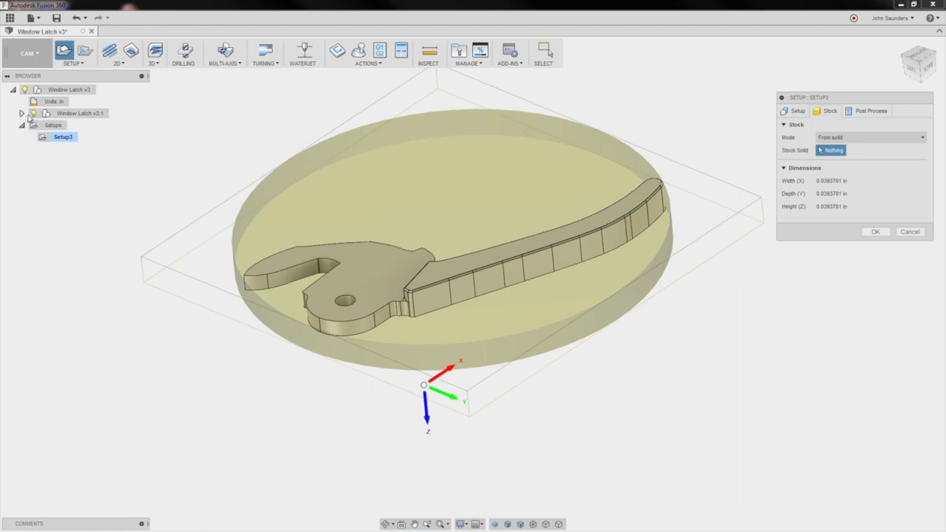
left_click(21, 114)
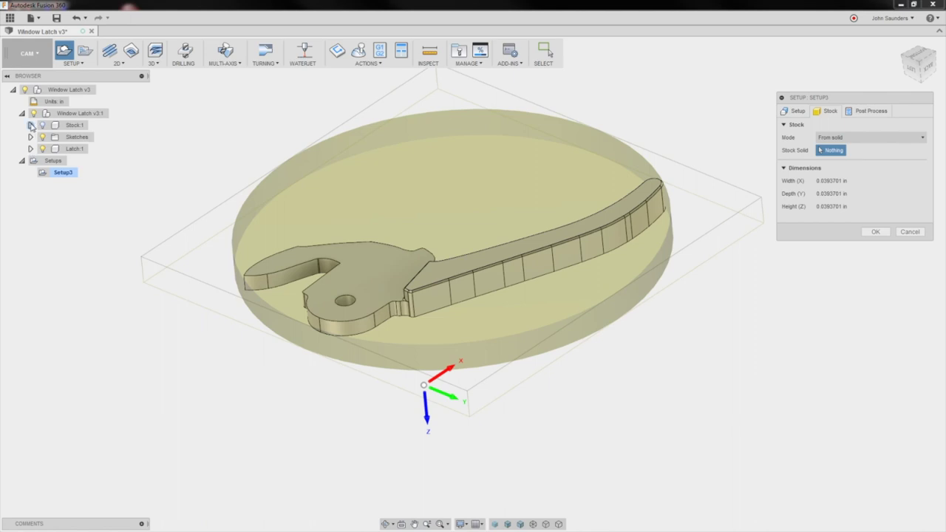
left_click(31, 125)
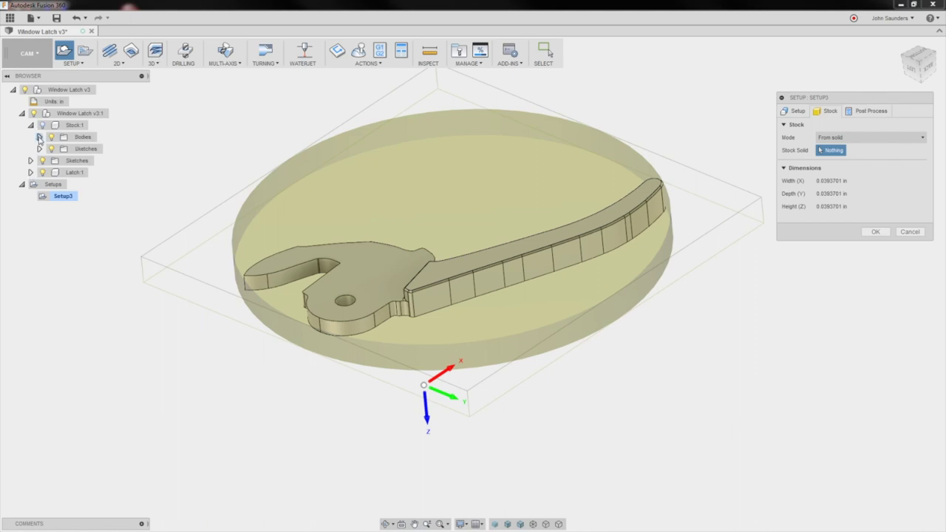
left_click(39, 137)
left_click(90, 148)
middle_click_drag(427, 167, 432, 191, "shift")
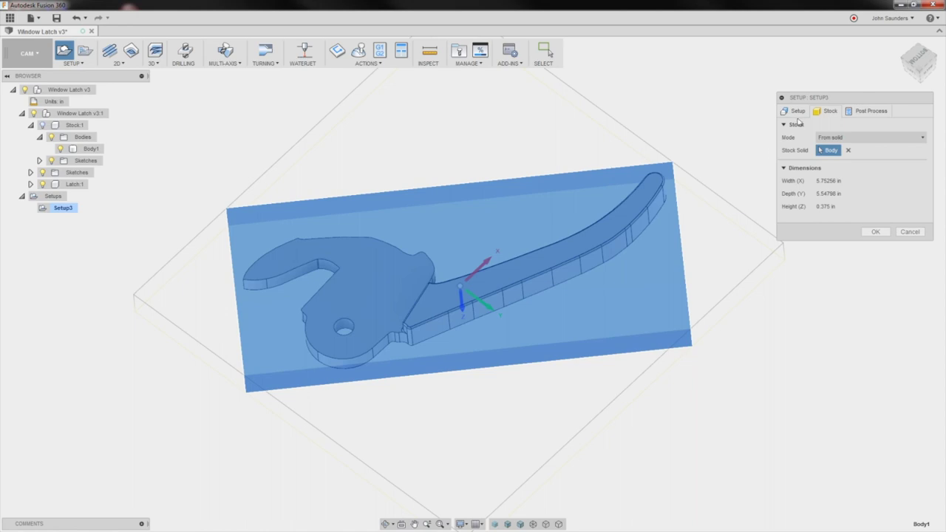
Orient the work coordinate system by Z axis/plane and X axis, with the handle's top face defining Z
left_click_drag(804, 98, 768, 100)
left_click(762, 112)
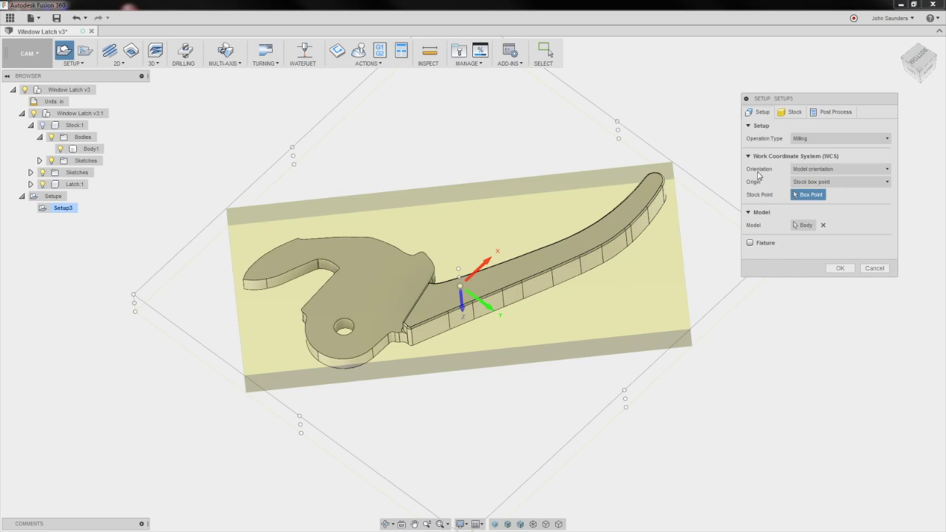
left_click(810, 169)
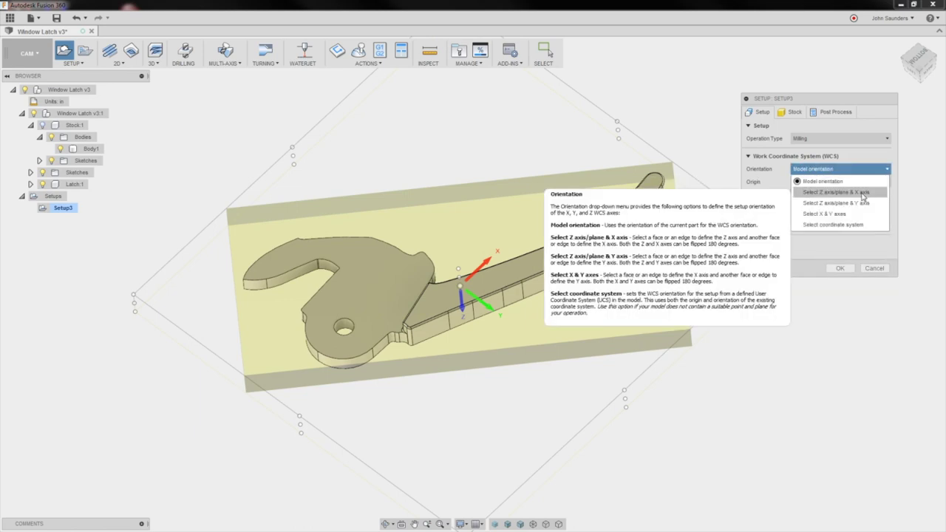
left_click(824, 194)
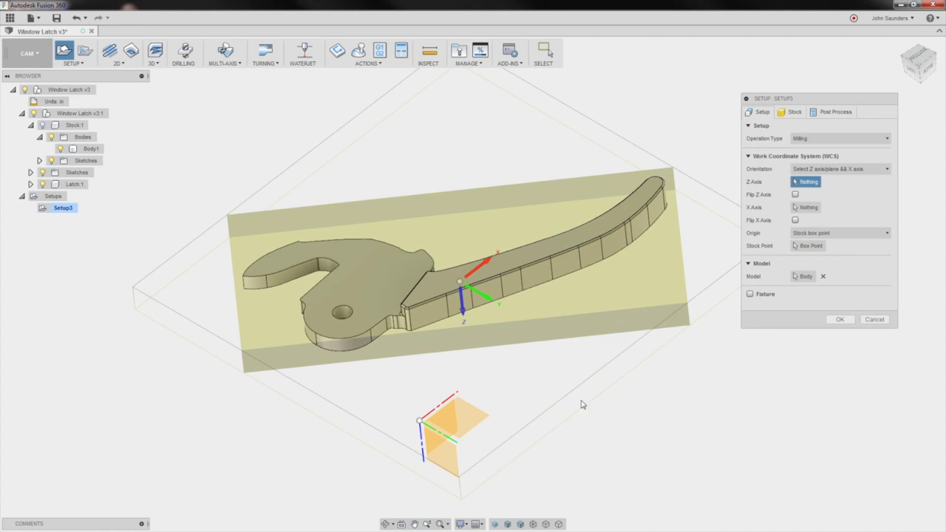
left_click(441, 290)
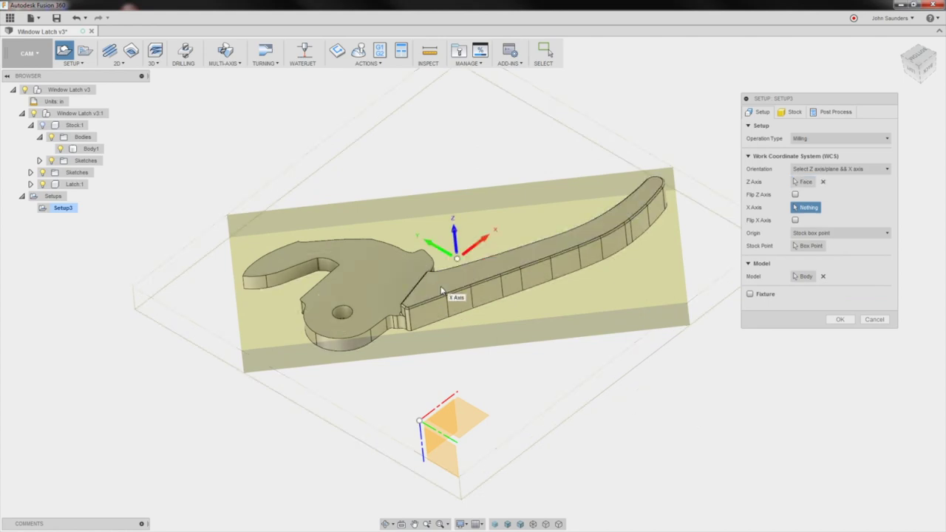
Show the Stock component, align the X axis with its long edge, flip X toward the handle's end, and hide the stock again
left_click(796, 206)
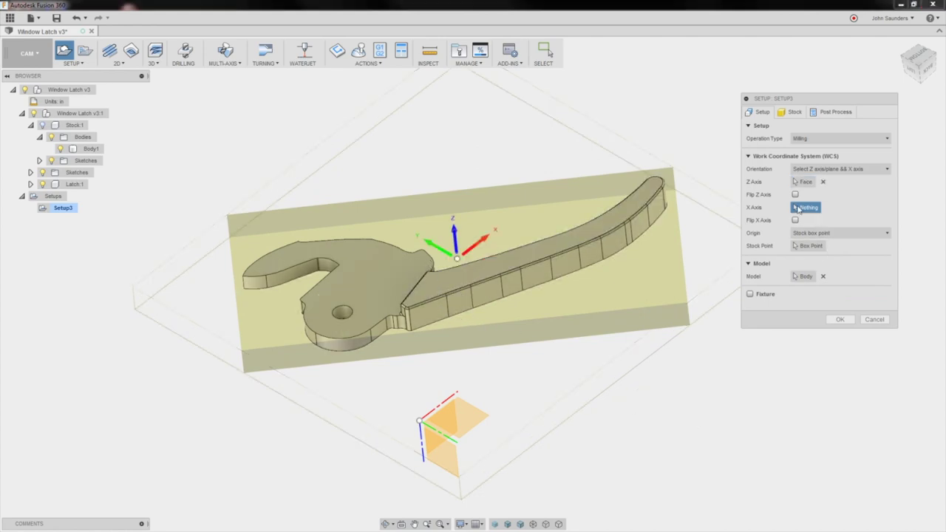
middle_click_drag(506, 379, 508, 393, "shift")
middle_click_drag(500, 359, 526, 329, "shift")
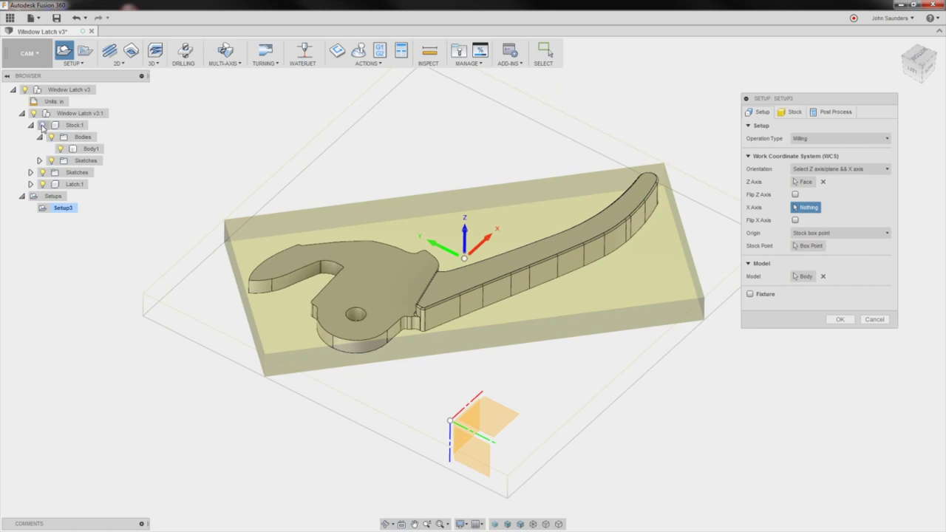
left_click(42, 125)
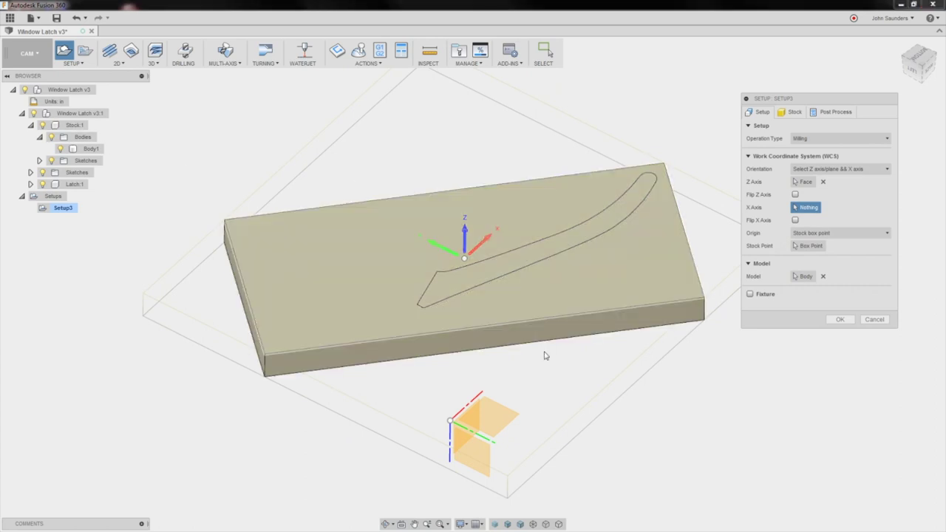
left_click(506, 326)
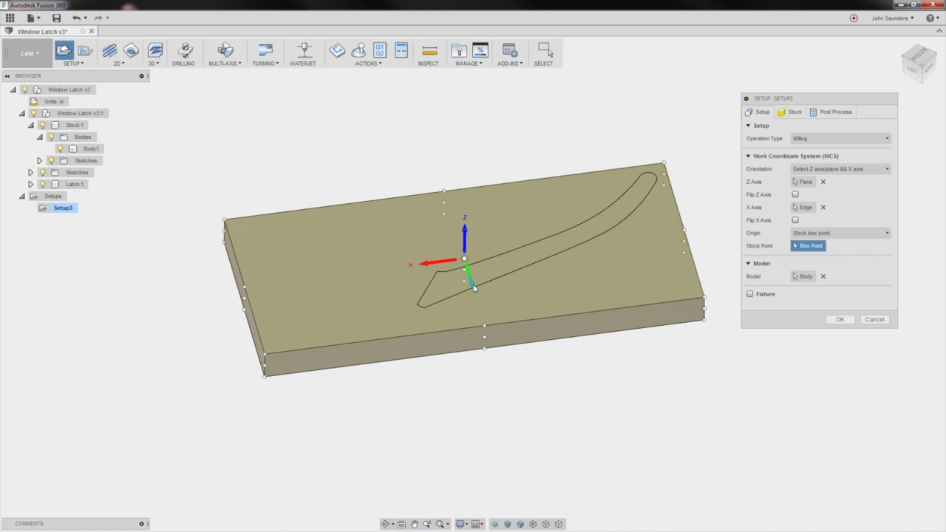
left_click(425, 266)
left_click(42, 126)
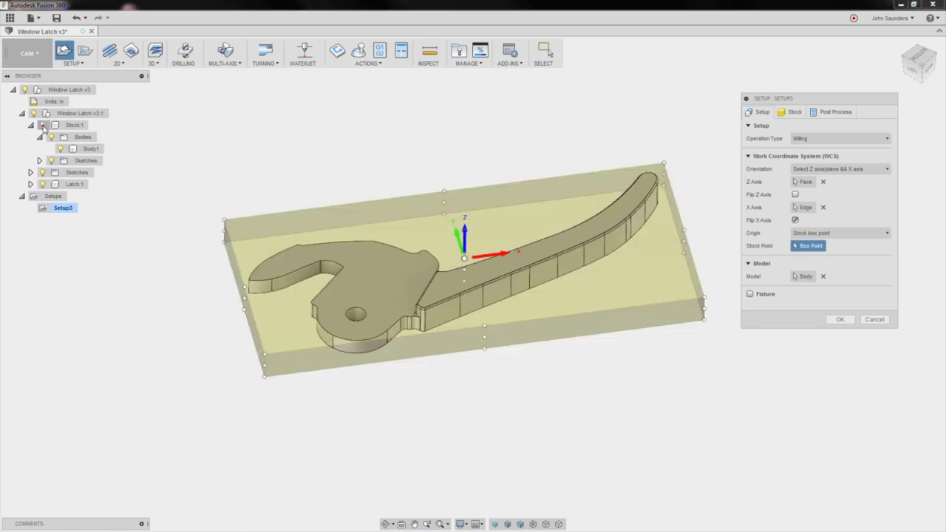
mouse_move(378, 141)
middle_mouse_down("shift")
mouse_move(368, 154)
mouse_move(391, 148)
mouse_move(381, 125)
middle_mouse_up("shift")
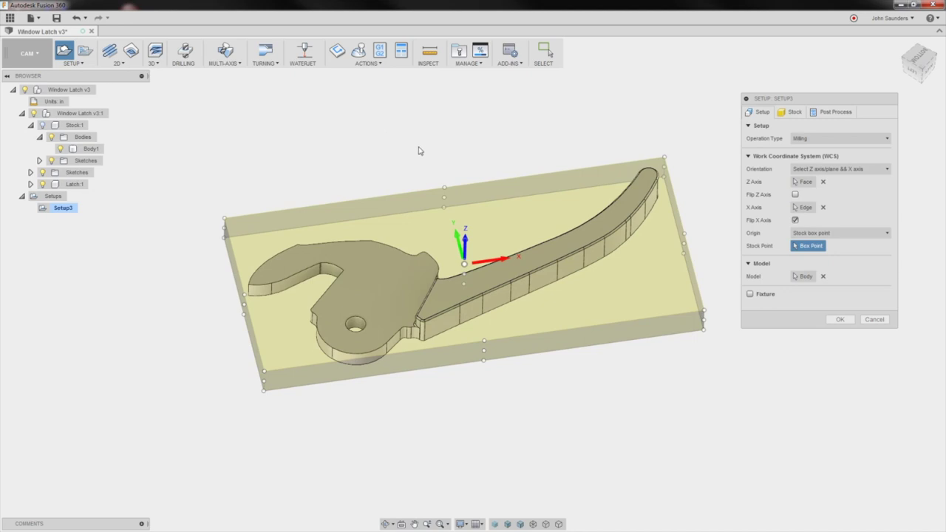
mouse_move(418, 151)
middle_mouse_down("shift")
mouse_move(401, 156)
mouse_move(413, 148)
mouse_move(426, 161)
middle_mouse_up("shift")
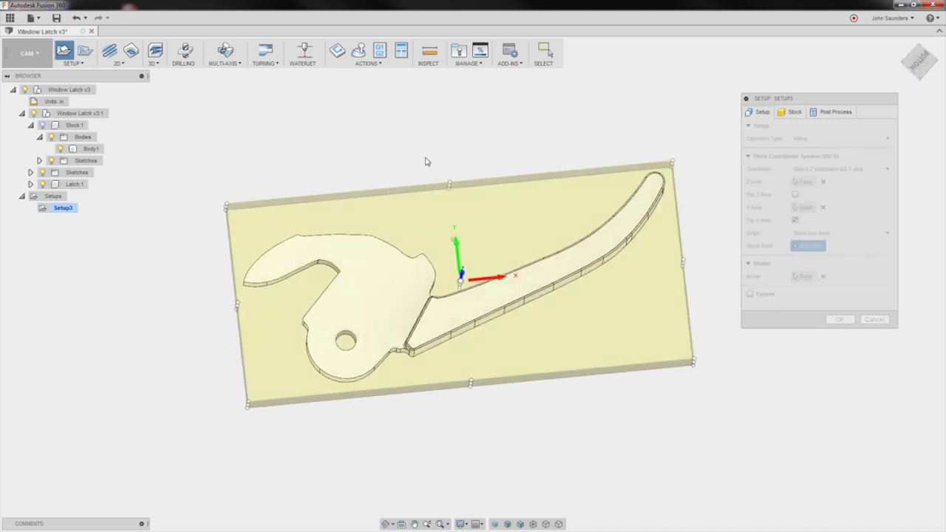
left_click(921, 61)
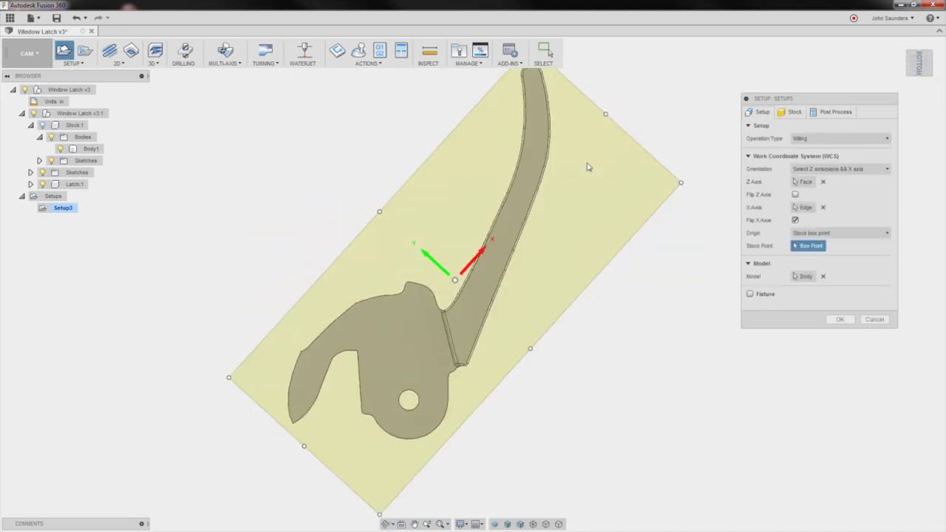
Accept the milling setup with its stock box point origin at the stock's centre
middle_click_drag(519, 368, 521, 318, "shift")
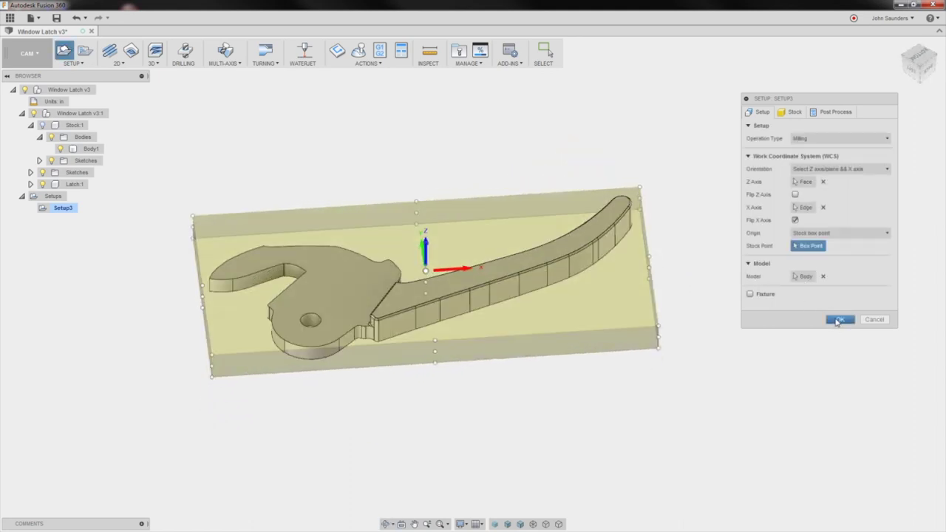
left_click(839, 320)
middle_click_drag(148, 316, 161, 351, "shift")
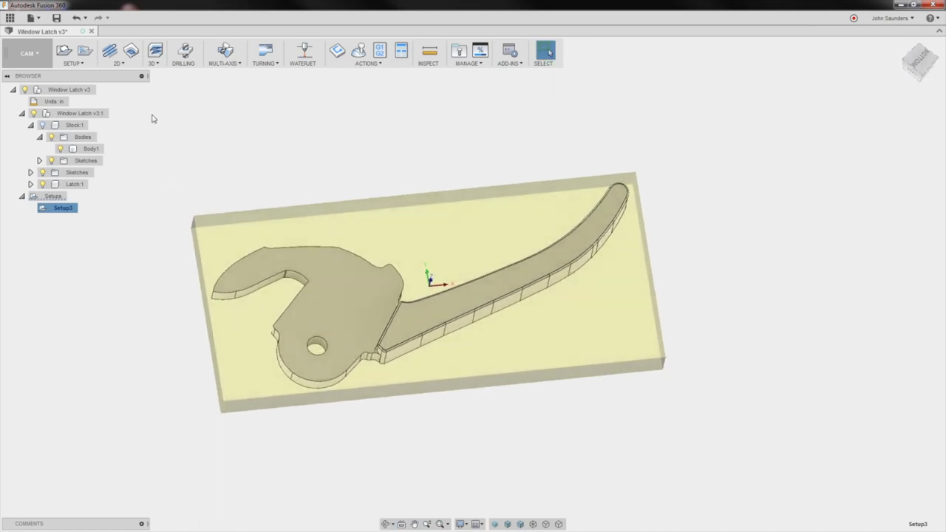
Examine how the stock block and work coordinate system sit relative to the latch in the new setup
middle_click_drag(138, 325, 253, 302, "shift")
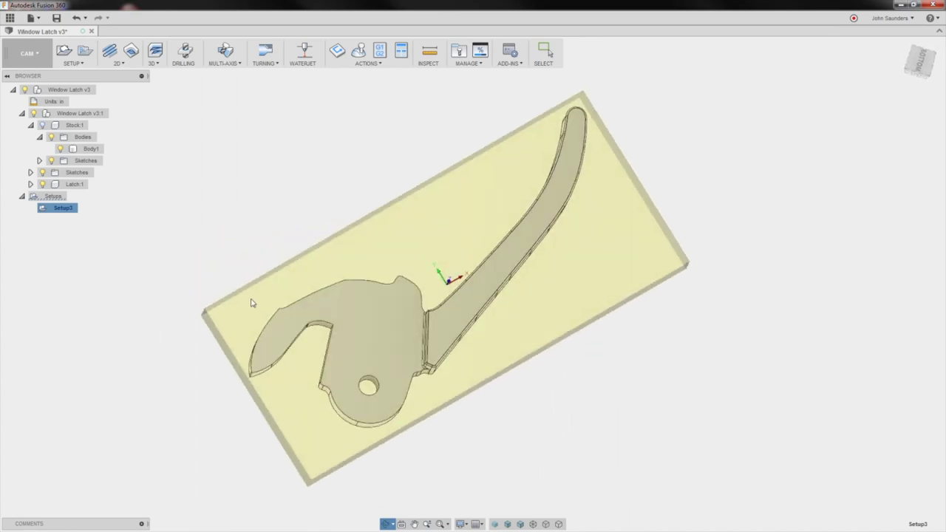
left_click(924, 64)
middle_click_drag(415, 249, 444, 372, "shift")
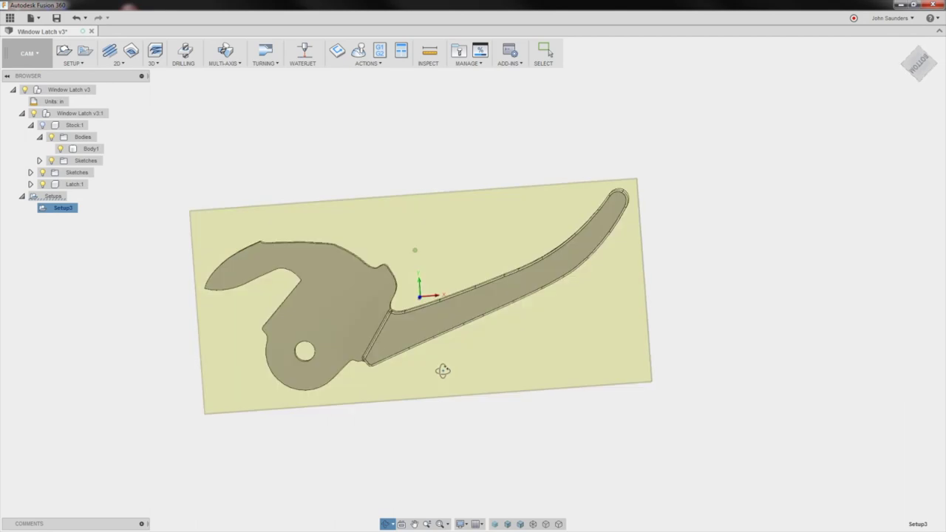
middle_click_drag(312, 394, 319, 375, "shift")
scroll(319, 375, "up", 4)
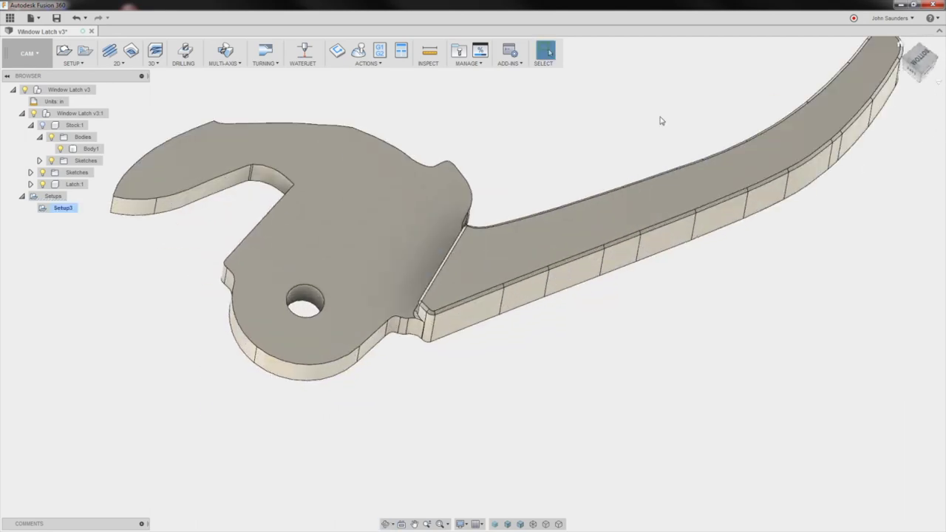
scroll(173, 236, "down", 3)
left_click(68, 209)
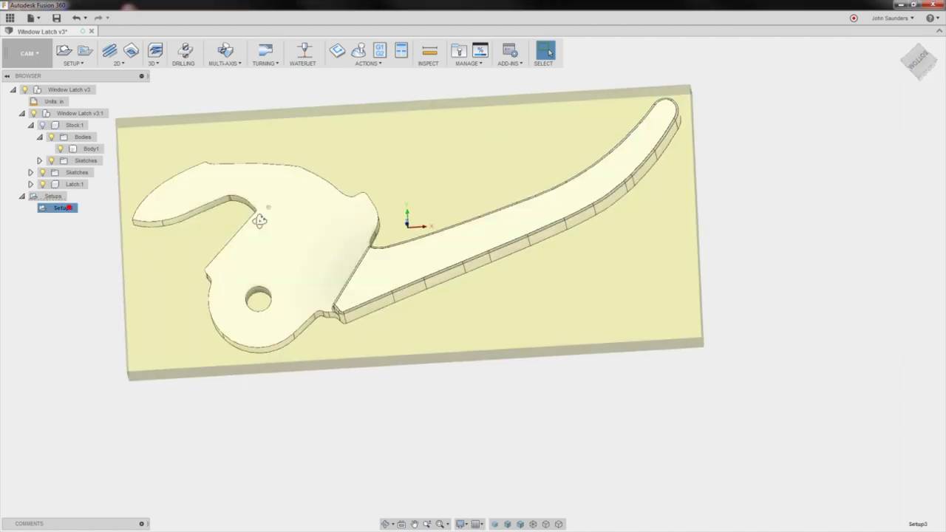
mouse_move(255, 213)
middle_mouse_down("shift")
mouse_move(266, 228)
mouse_move(255, 199)
mouse_move(270, 206)
mouse_move(269, 218)
middle_mouse_up("shift")
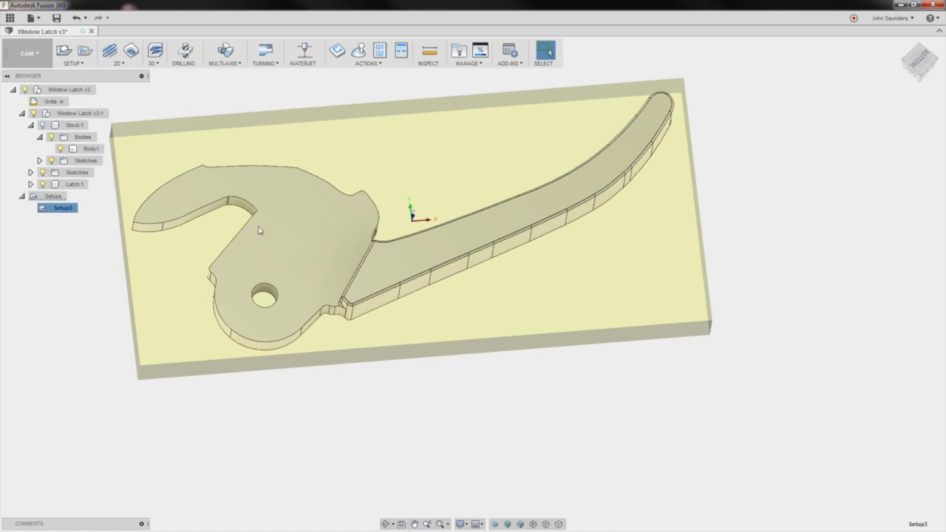
scroll(286, 282, "down", 2)
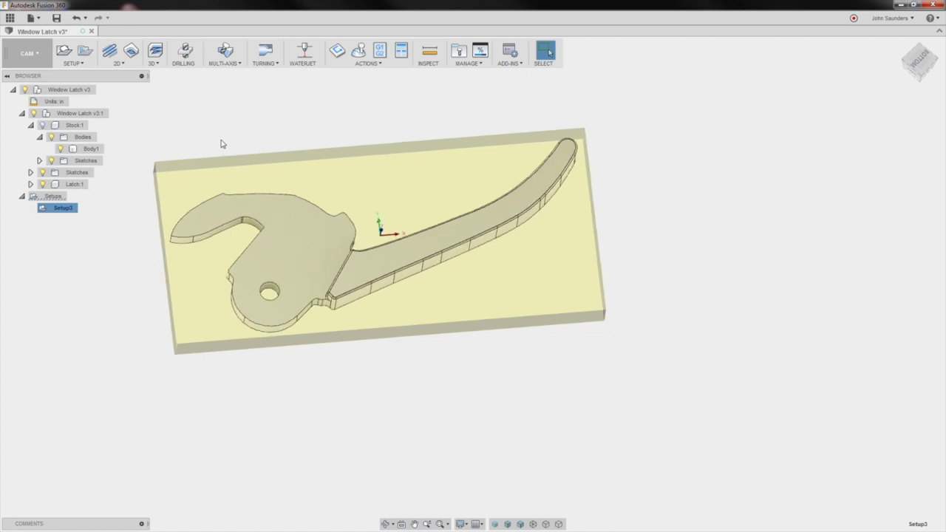
Start a 2D Adaptive Clearing operation with tool #31, the 1/4" flat end mill for aluminum
left_click(117, 62)
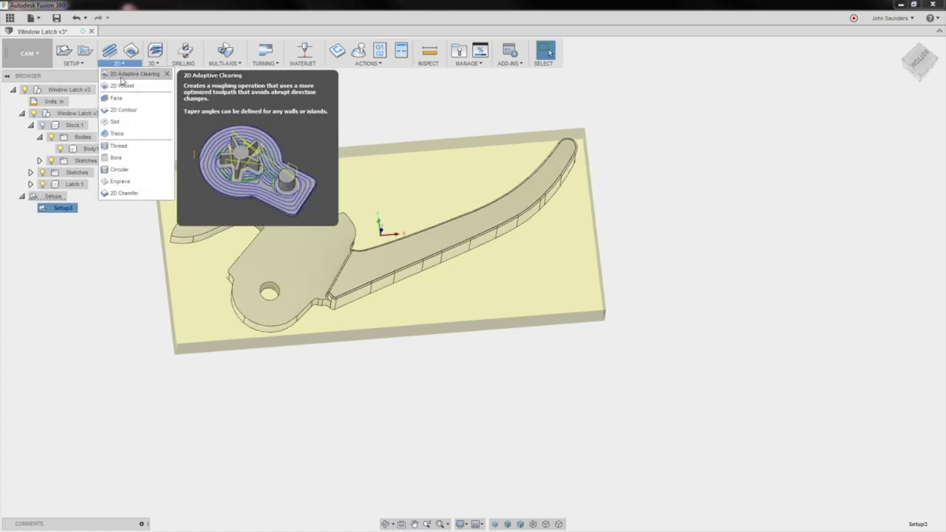
left_click(123, 77)
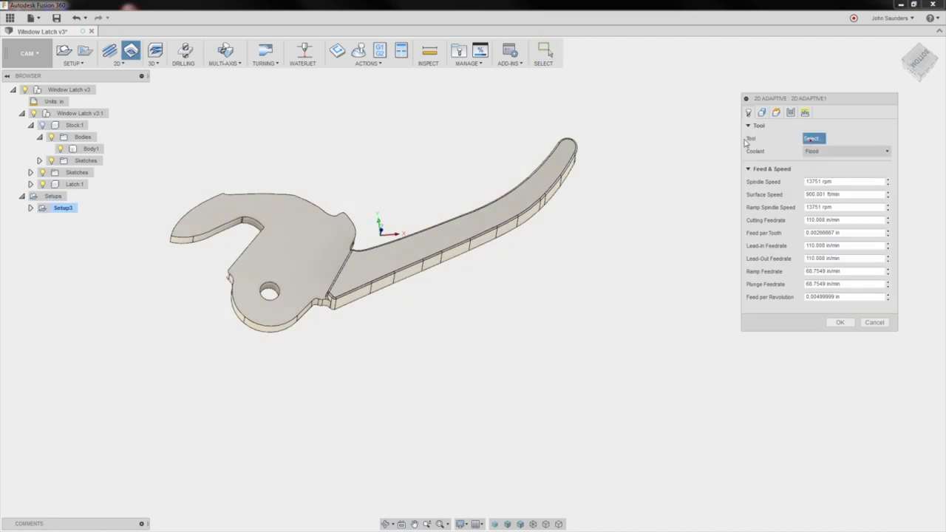
left_click(810, 139)
left_click(249, 219)
scroll(247, 244, "down", 2)
double_click(229, 361)
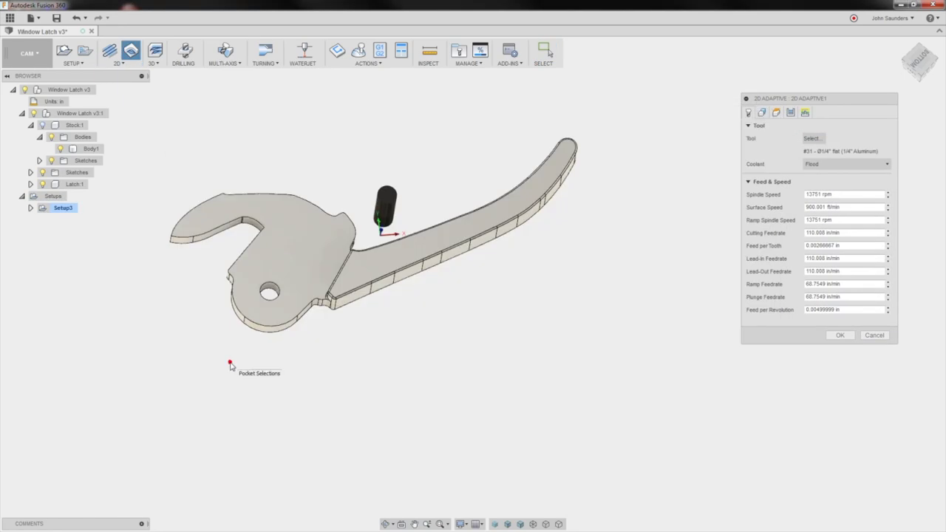
Try the outer edge chain of the latch head's recessed face as the pocket selection, with its side reversed inward
left_click(271, 329)
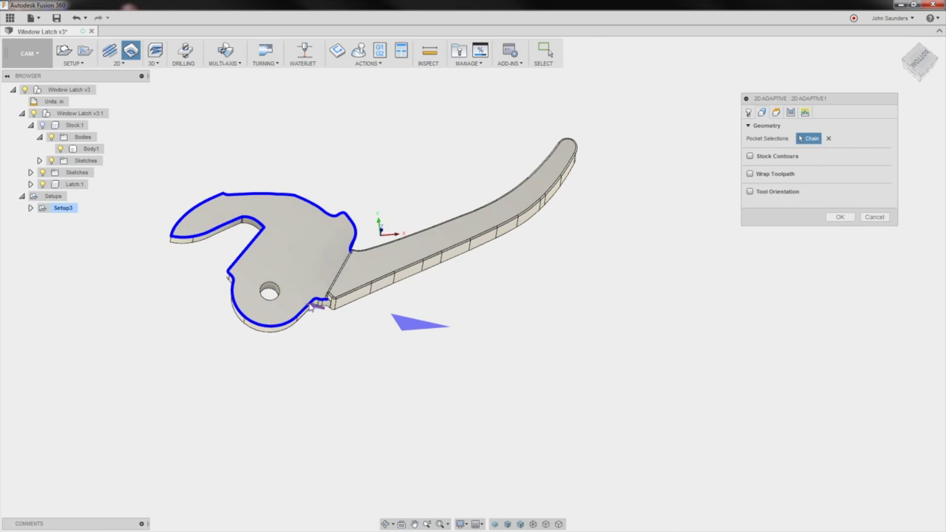
left_click(314, 304)
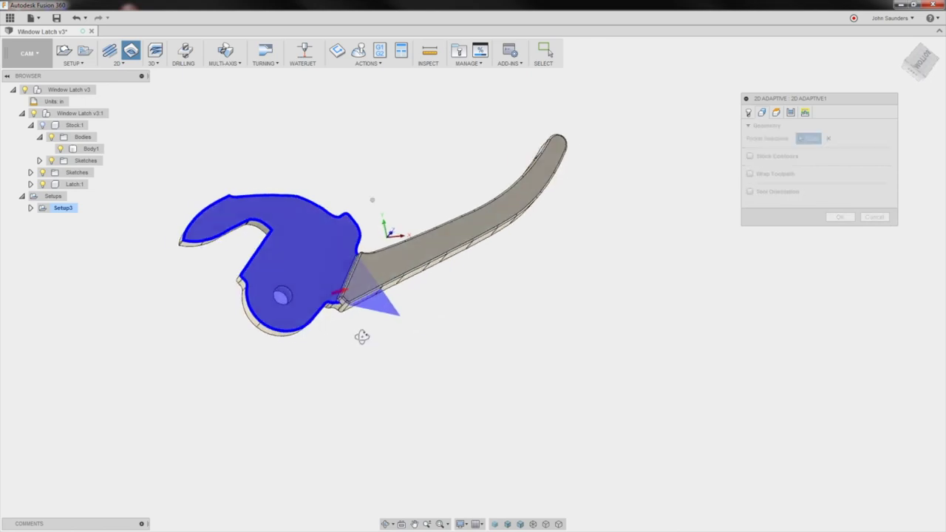
scroll(358, 232, "up", 5)
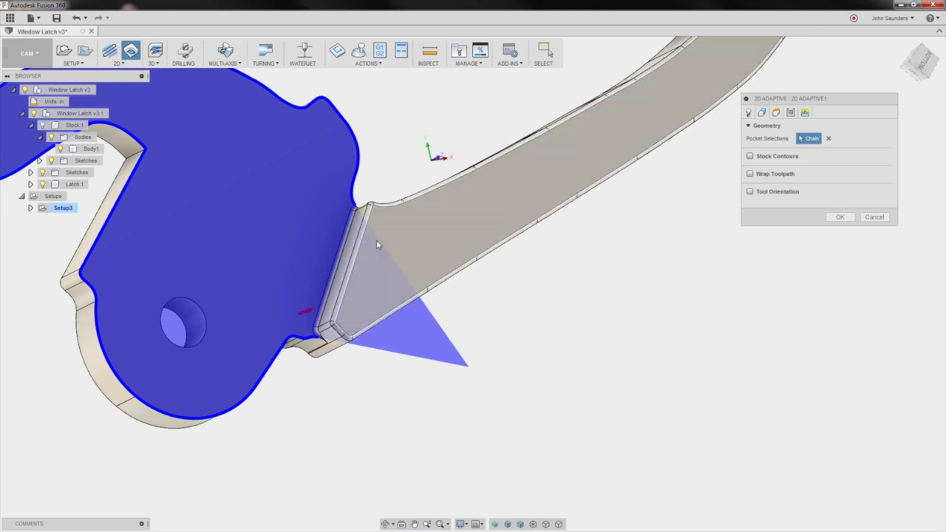
scroll(363, 412, "down", 3)
middle_click_drag(371, 388, 350, 363, "shift")
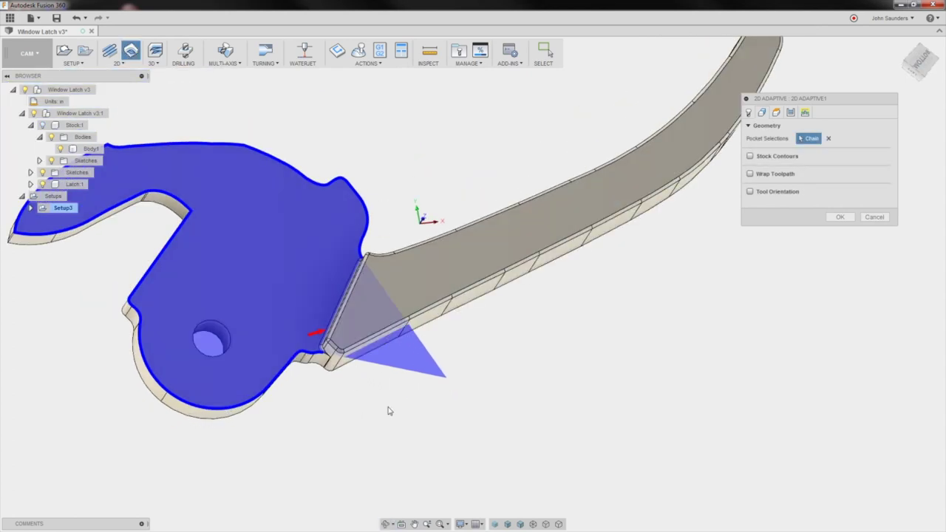
Try the closed contour option on the latch head's chain, inspect the step at the handle, and clear the pocket selection
left_click(291, 383)
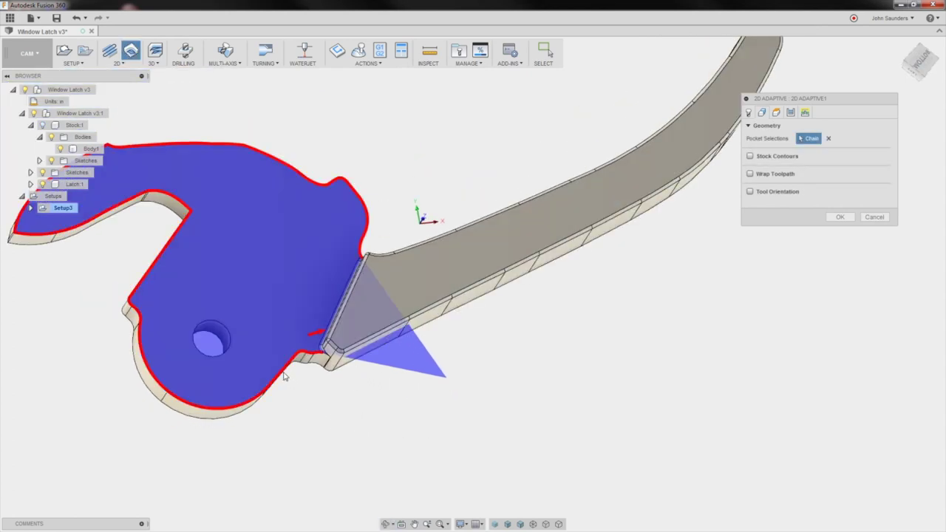
left_click(283, 376)
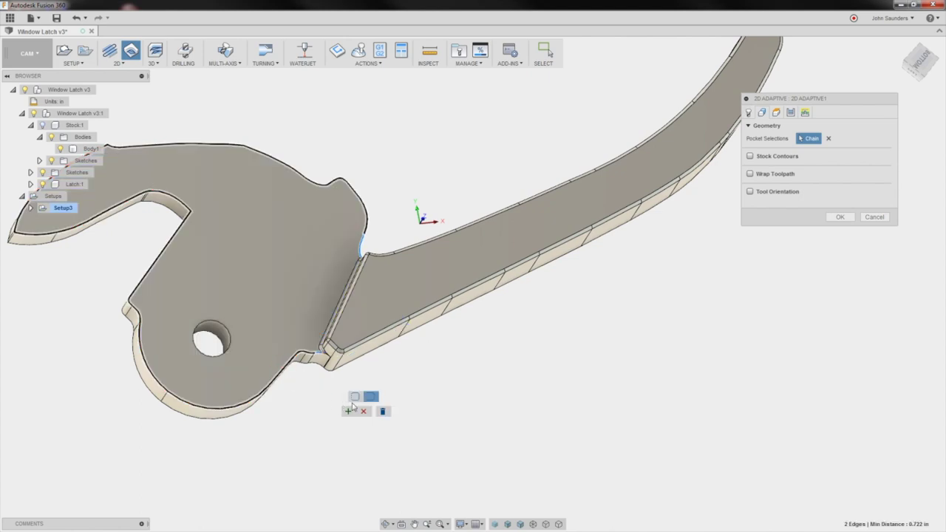
left_click(354, 399)
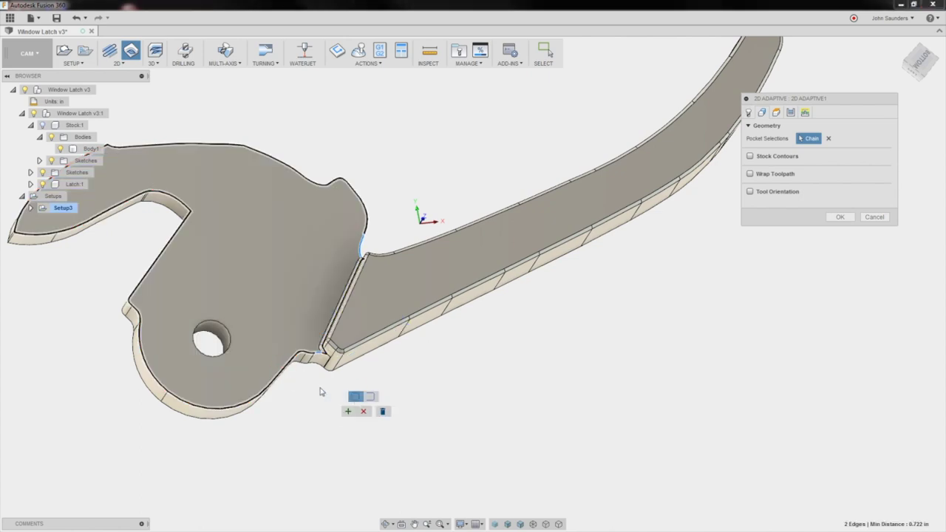
middle_click_drag(321, 391, 331, 311, "shift")
scroll(330, 412, "up", 3)
scroll(331, 304, "up", 3)
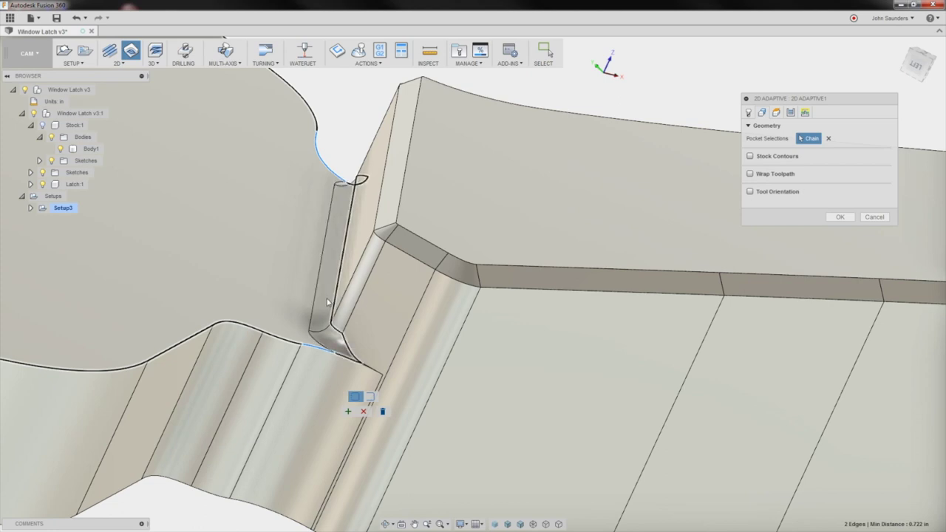
scroll(470, 253, "down", 5)
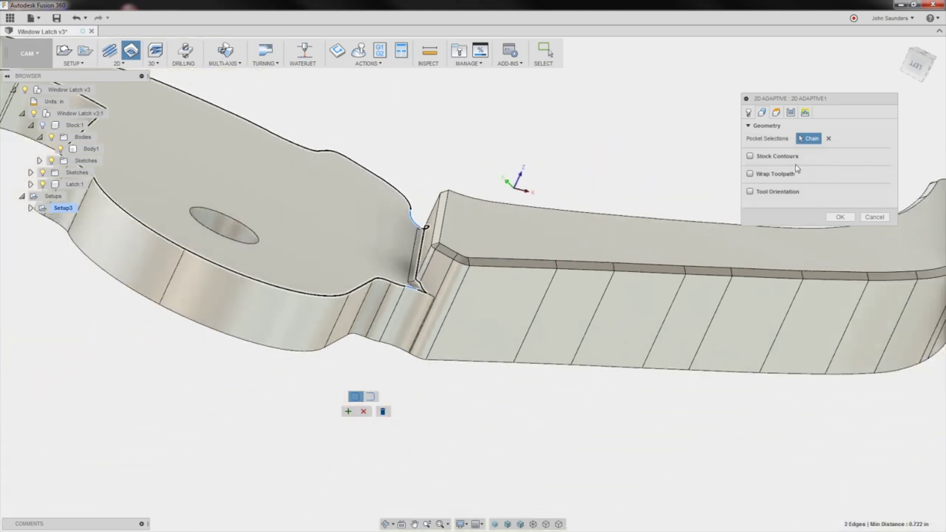
left_click(828, 138)
Select the latch head's outer edge chain as the pocket, reverse its side inward, and generate the adaptive toolpath
scroll(438, 210, "down", 3)
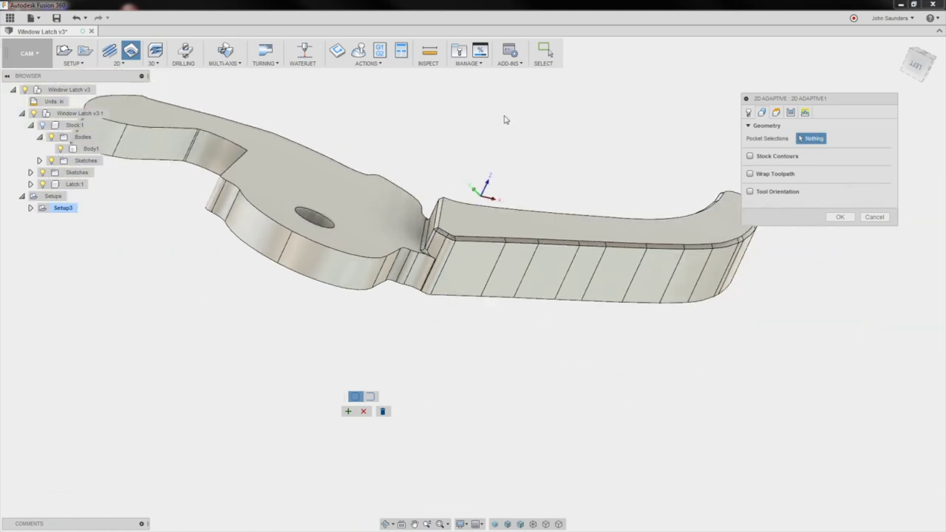
middle_click_drag(503, 121, 552, 147, "shift")
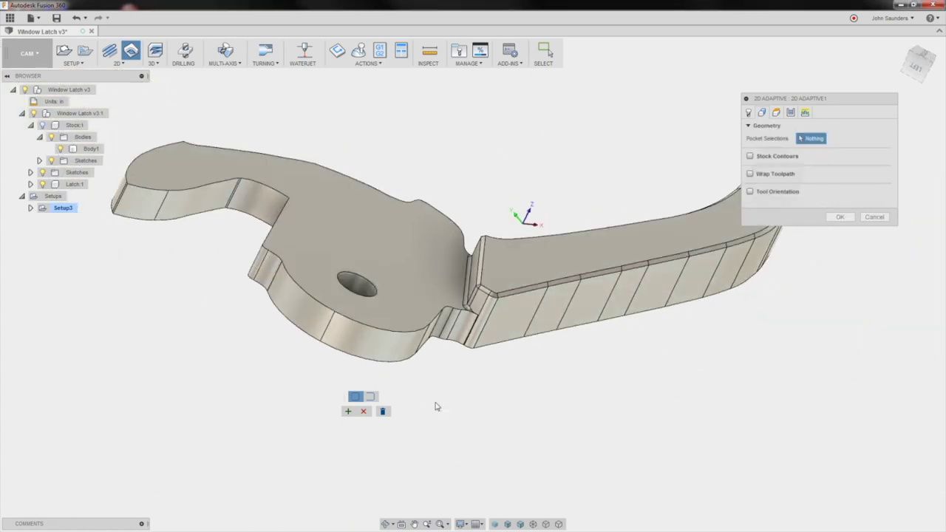
left_click(424, 337)
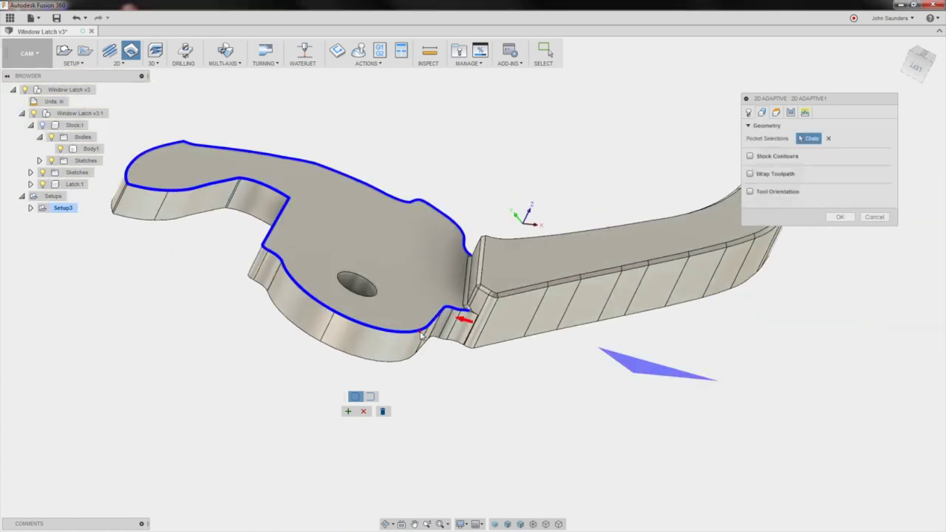
middle_click_drag(463, 330, 433, 392, "shift")
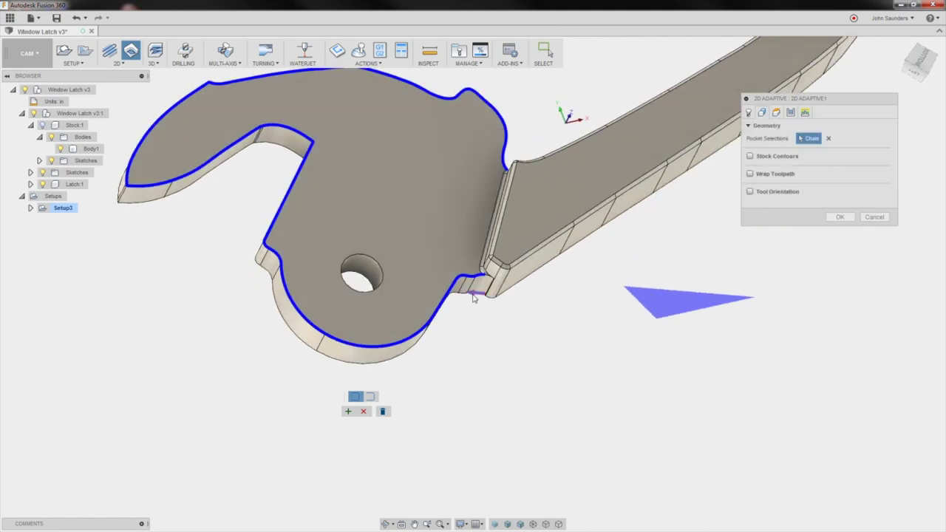
left_click(473, 298)
mouse_move(523, 332)
middle_mouse_down("shift")
mouse_move(521, 313)
mouse_move(538, 338)
middle_mouse_up("shift")
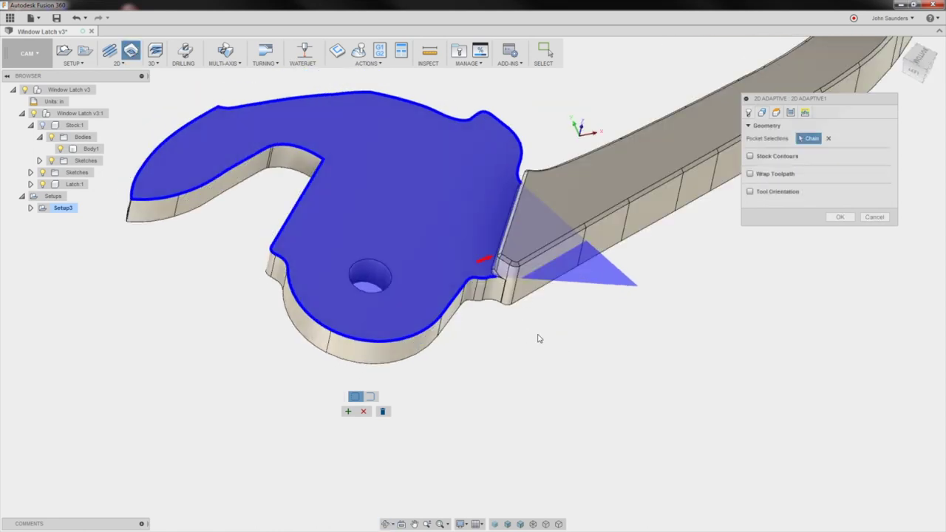
left_click(837, 218)
Collapse the Stock component and temporarily hide the Latch component to examine where the adaptive toolpath runs past the handle
scroll(529, 223, "up", 5)
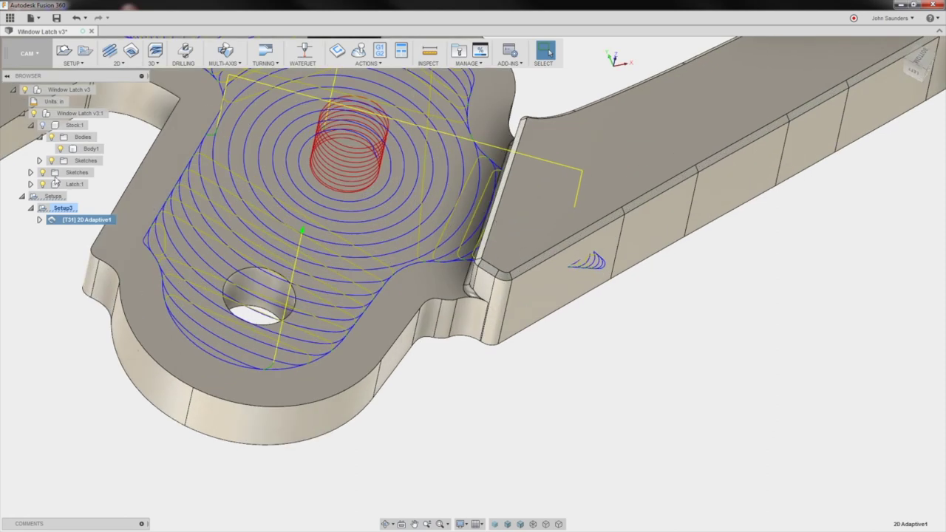
left_click(39, 137)
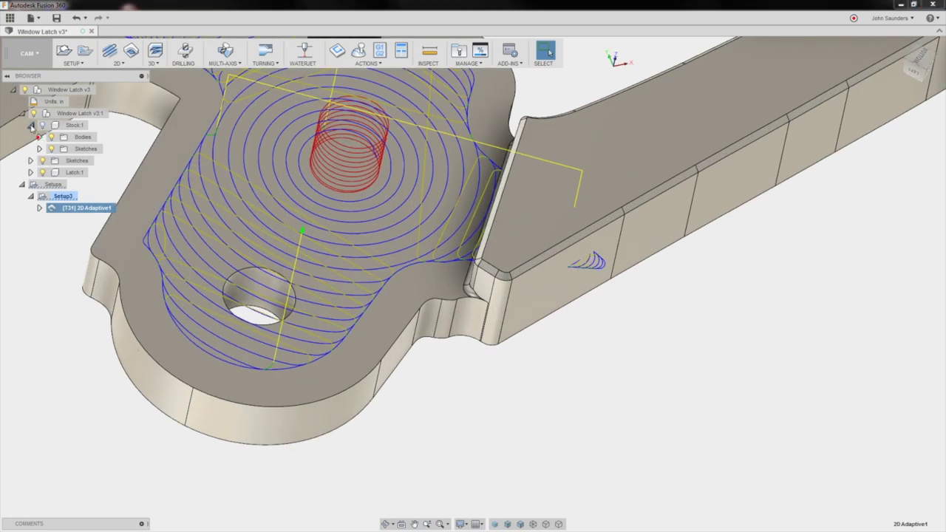
left_click(31, 125)
left_click(41, 149)
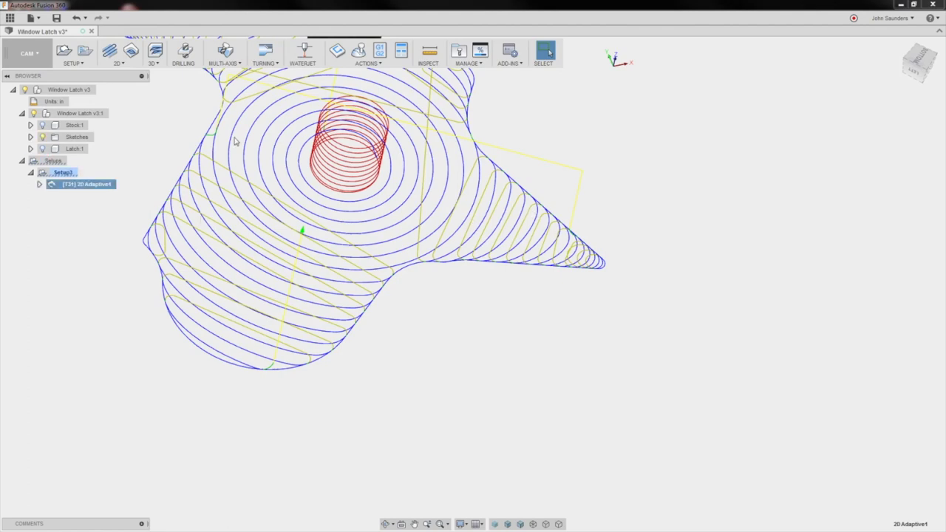
left_click(42, 149)
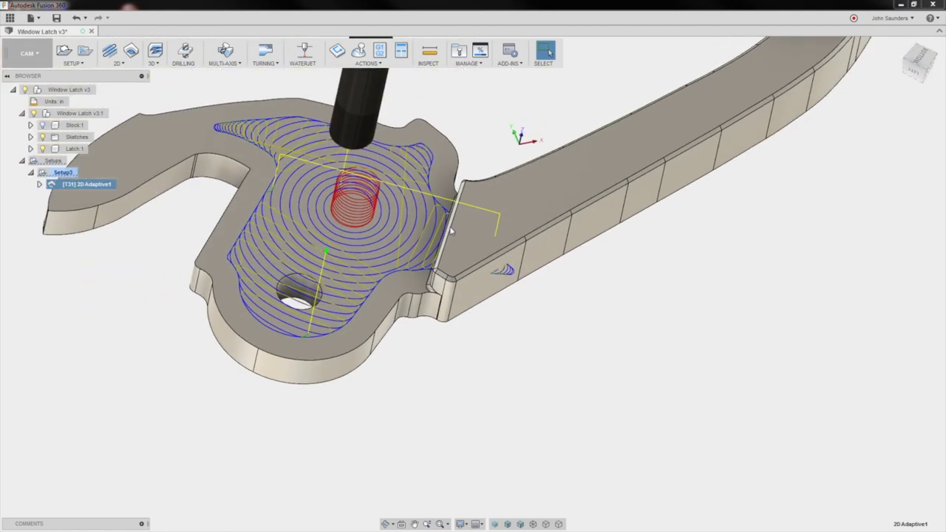
middle_click_drag(377, 288, 440, 185, "shift")
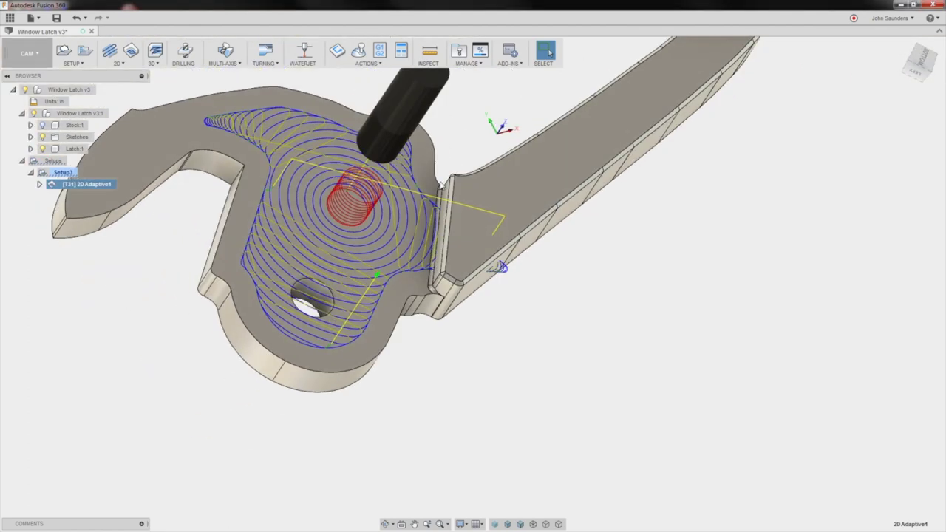
Reopen the 2D adaptive operation's pocket selection and switch the latch head's chain from open to closed contour
right_click(81, 187)
left_click(89, 190)
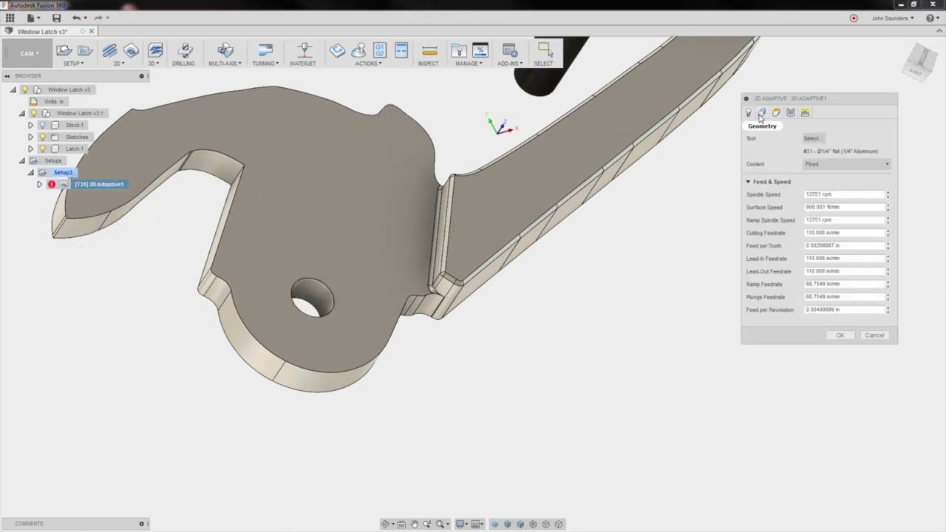
left_click(761, 114)
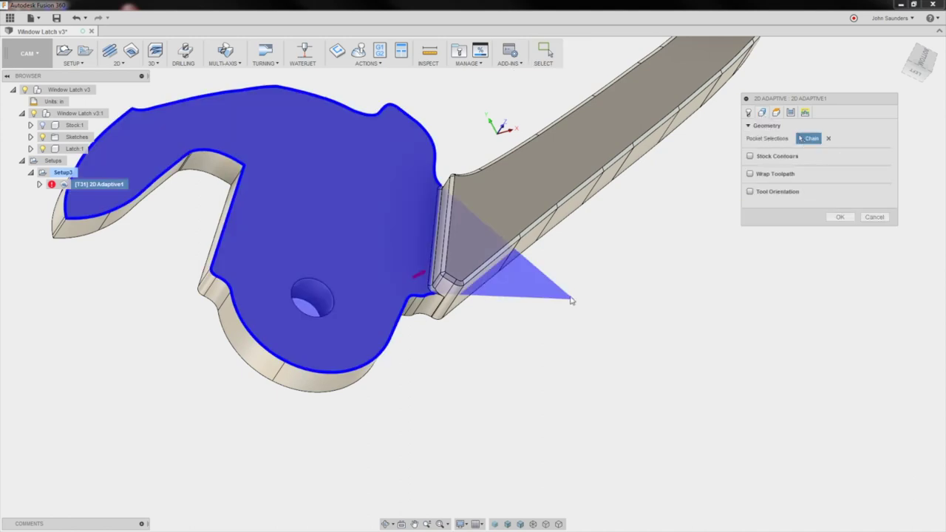
scroll(453, 372, "up", 3)
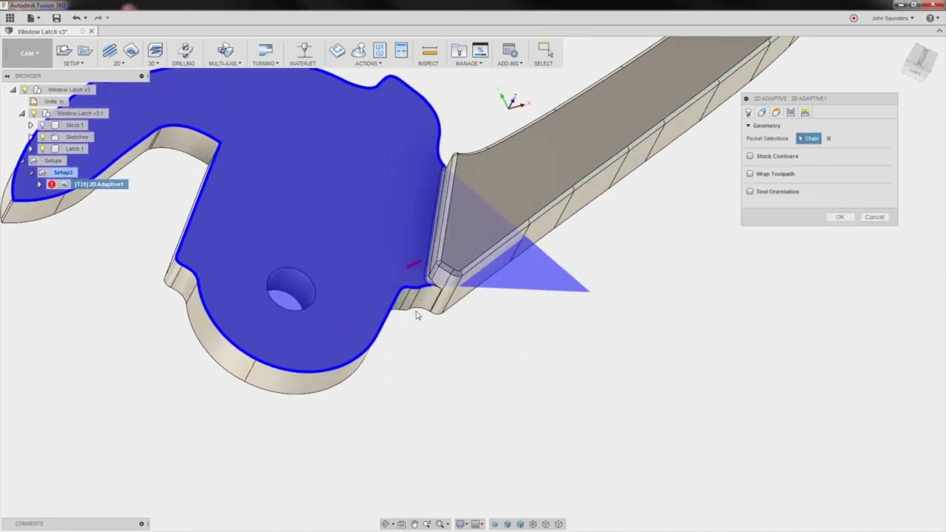
left_click(379, 337)
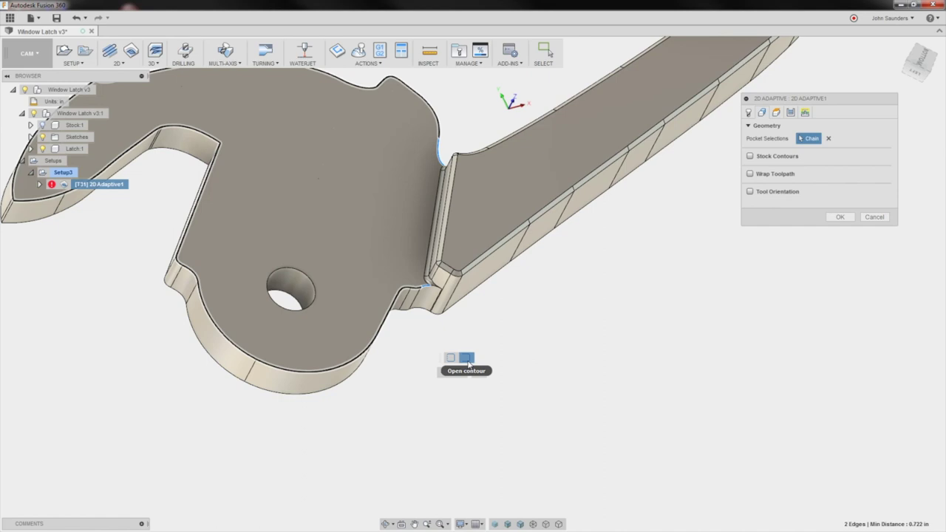
left_click(450, 360)
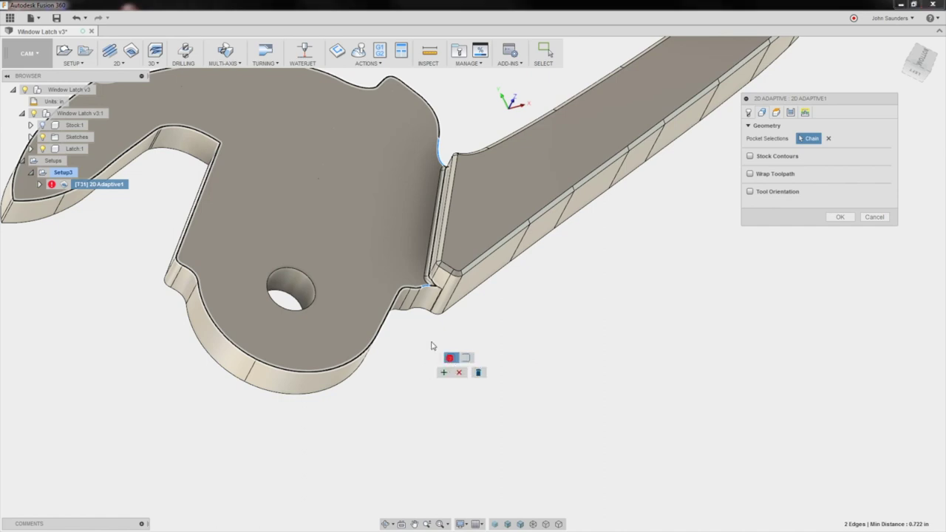
Bridge the gap in the chain with the straight edge along the foot of the handle step and accept the contour
scroll(433, 344, "up", 3)
left_click(922, 63)
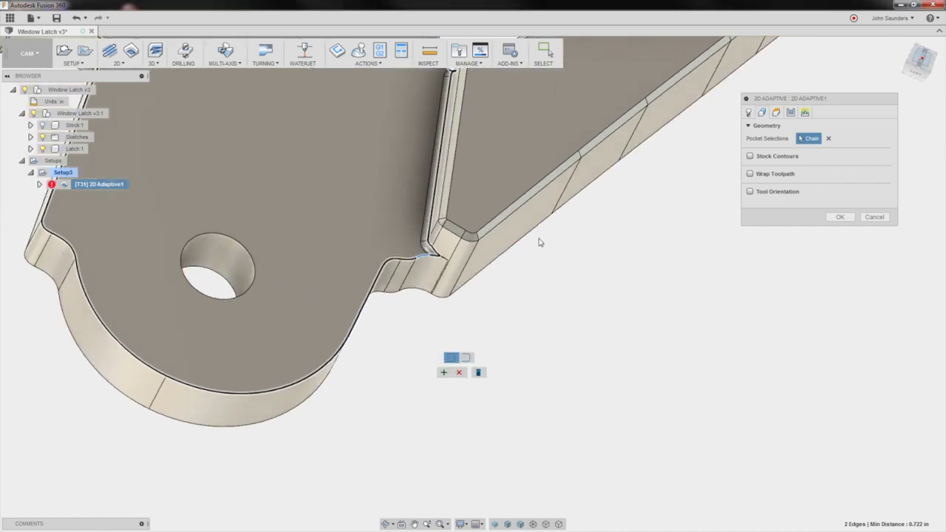
middle_click_drag(556, 236, 614, 396, "shift")
scroll(433, 296, "up", 5)
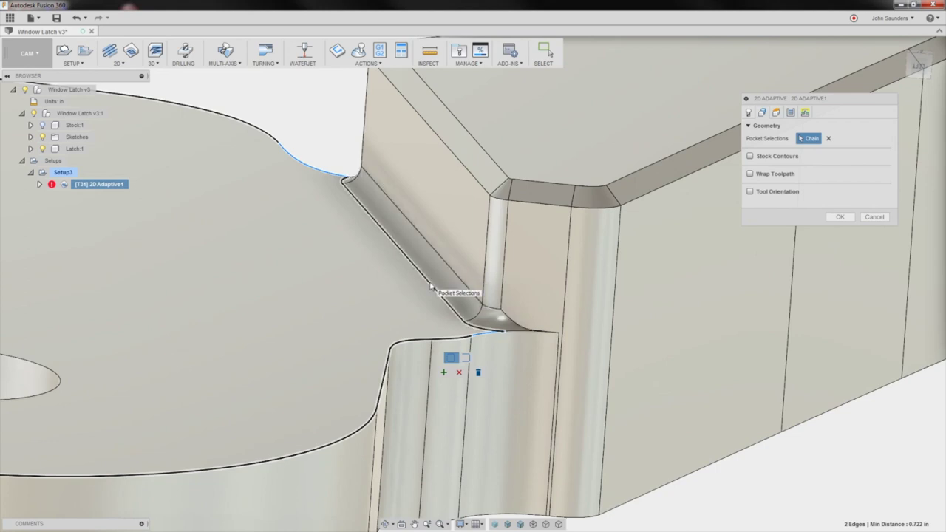
left_click(431, 285)
scroll(431, 285, "down", 5)
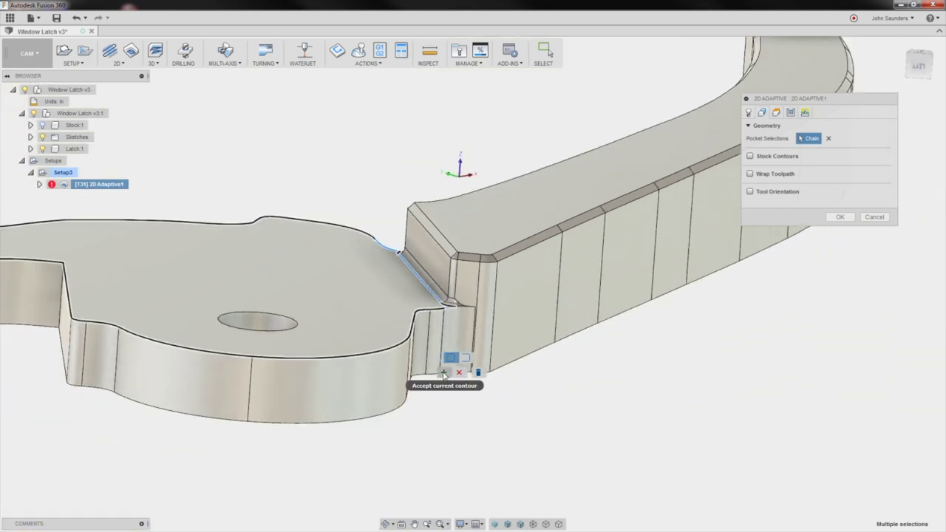
left_click(444, 373)
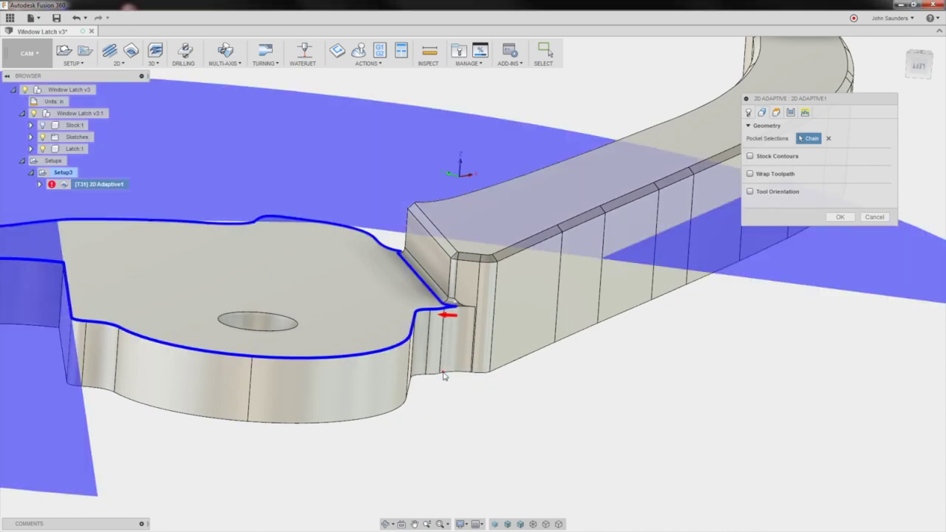
Try reversing the side of the closed pocket chain and generate the adaptive toolpath
scroll(443, 373, "down", 3)
mouse_move(451, 403)
middle_mouse_down("shift")
mouse_move(498, 388)
mouse_move(496, 415)
mouse_move(527, 332)
middle_mouse_up("shift")
left_click(500, 252)
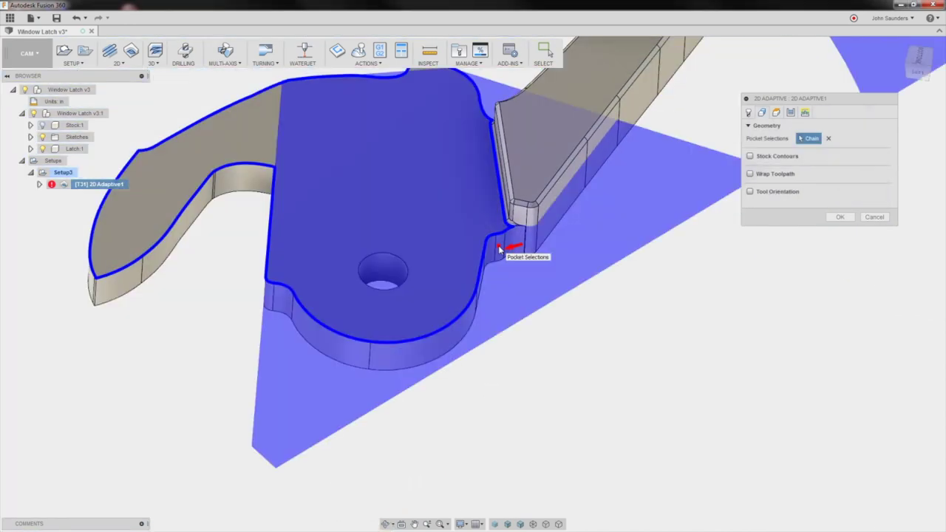
left_click(838, 218)
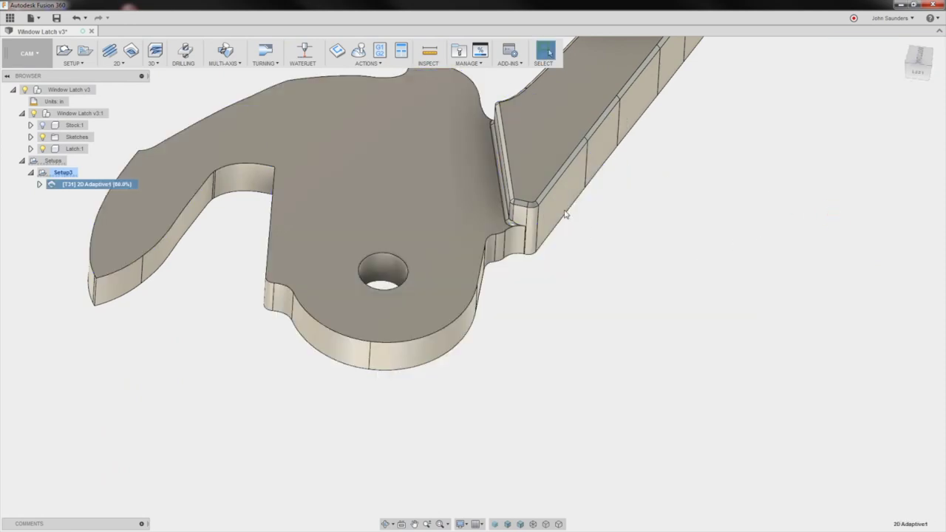
Edit the 2D adaptive operation again, flip the side of the pocket chain, and regenerate the toolpath
middle_click_drag(564, 215, 553, 308)
right_click(94, 184)
left_click(111, 196)
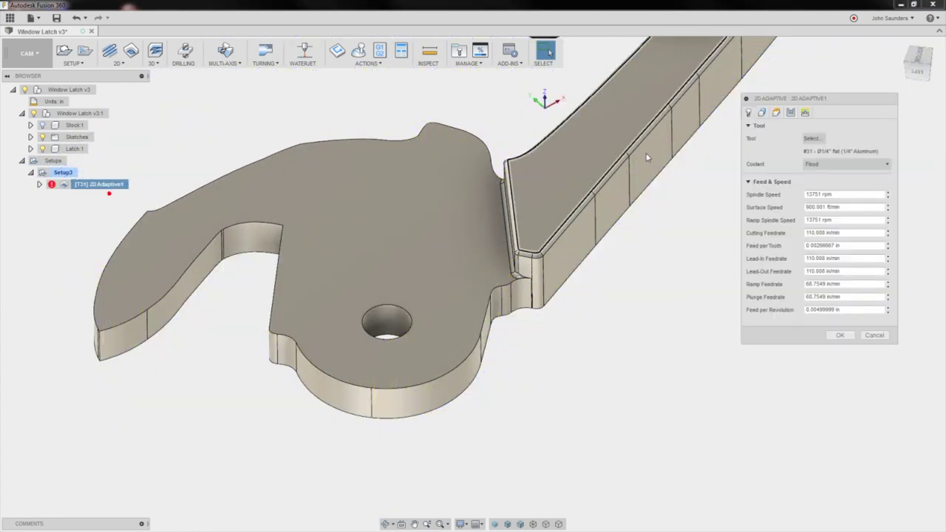
left_click(761, 112)
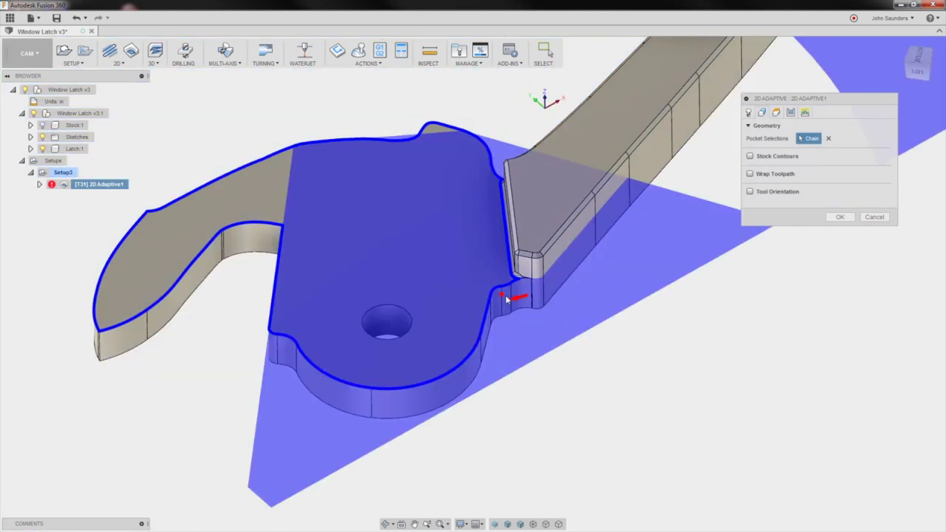
left_click(512, 297)
left_click(838, 216)
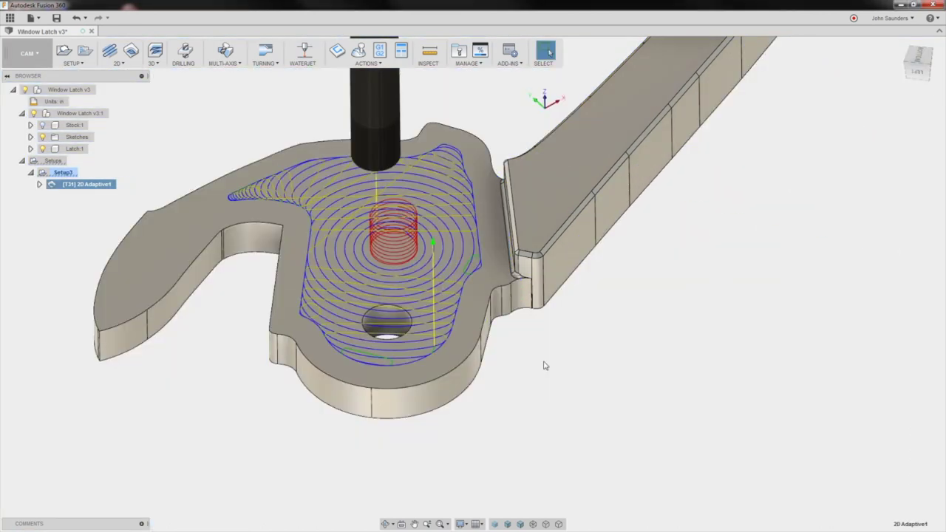
Lower the minimum cutting radius in the 2D adaptive operation's passes settings and regenerate the toolpath
scroll(467, 304, "up", 3)
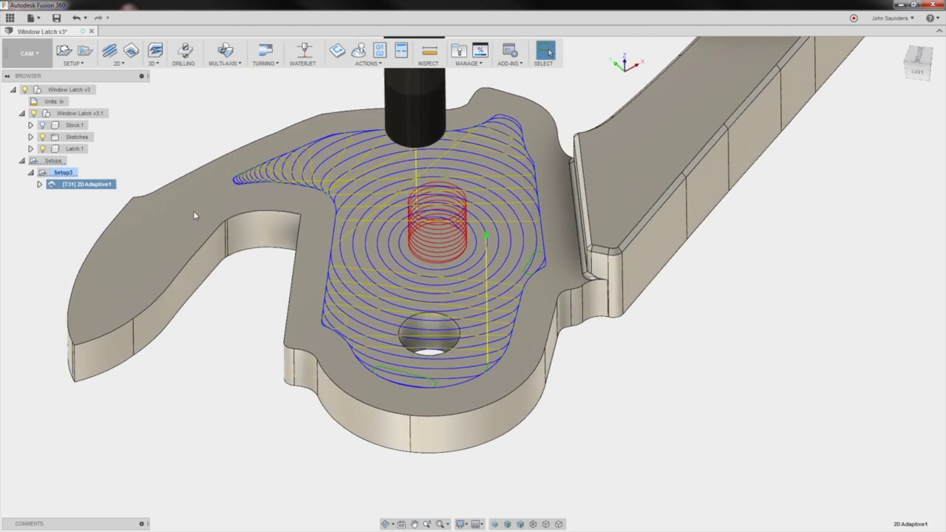
right_click(96, 186)
left_click(108, 190)
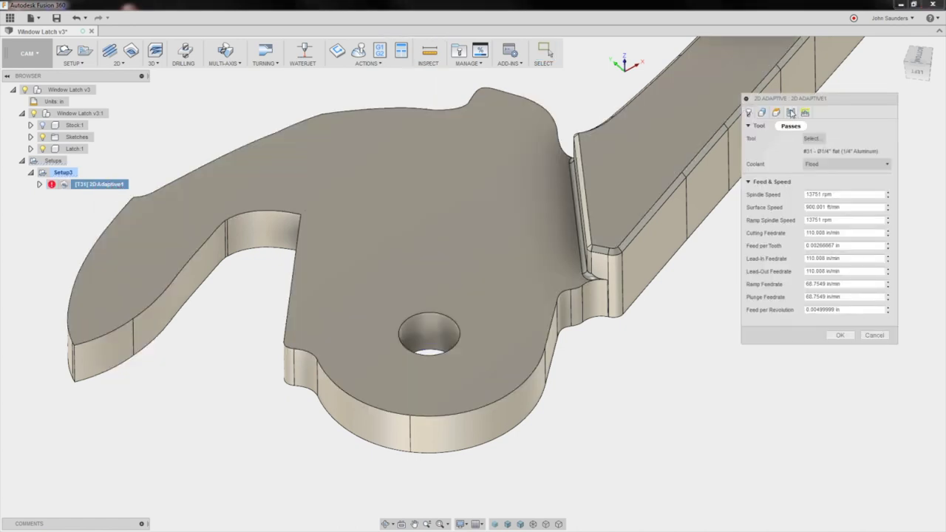
left_click(791, 113)
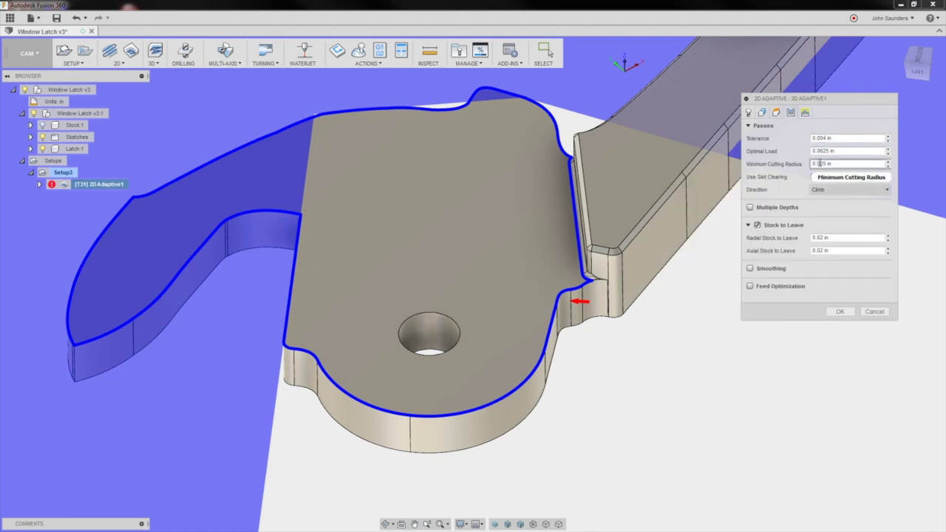
mouse_move(819, 163)
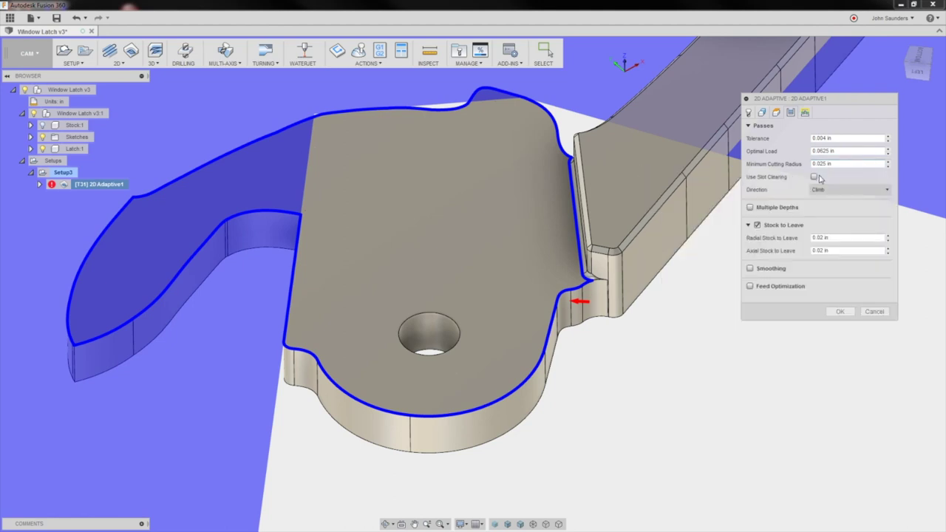
left_click_drag(820, 163, 851, 163)
type("01")
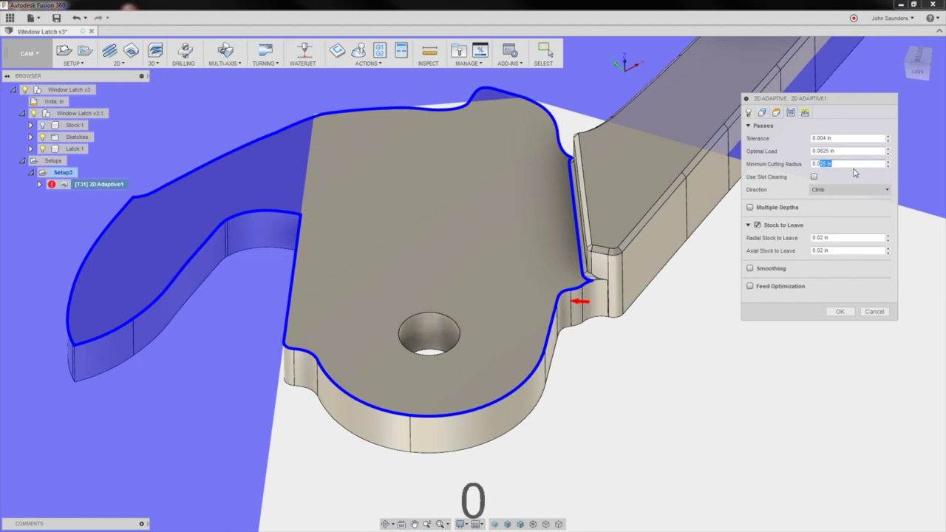
left_click(838, 313)
Inspect the adaptive toolpath inside the latch's hook and check the operation's machining time
scroll(643, 348, "down", 2)
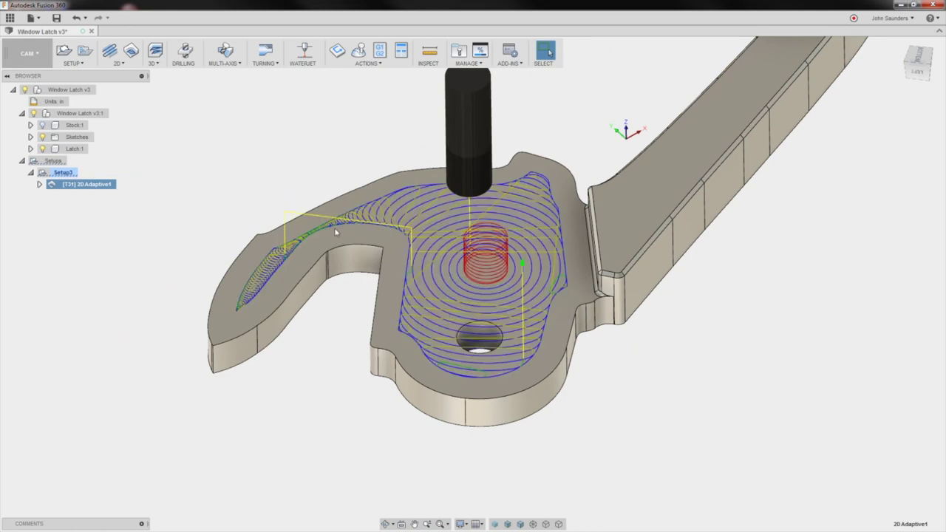
scroll(335, 232, "up", 3)
scroll(403, 260, "down", 3)
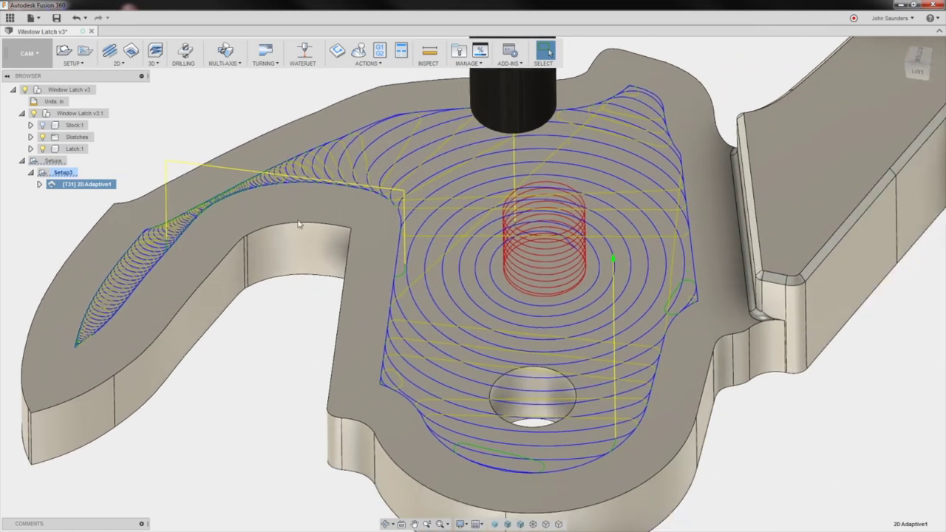
right_click(84, 186)
left_click(111, 248)
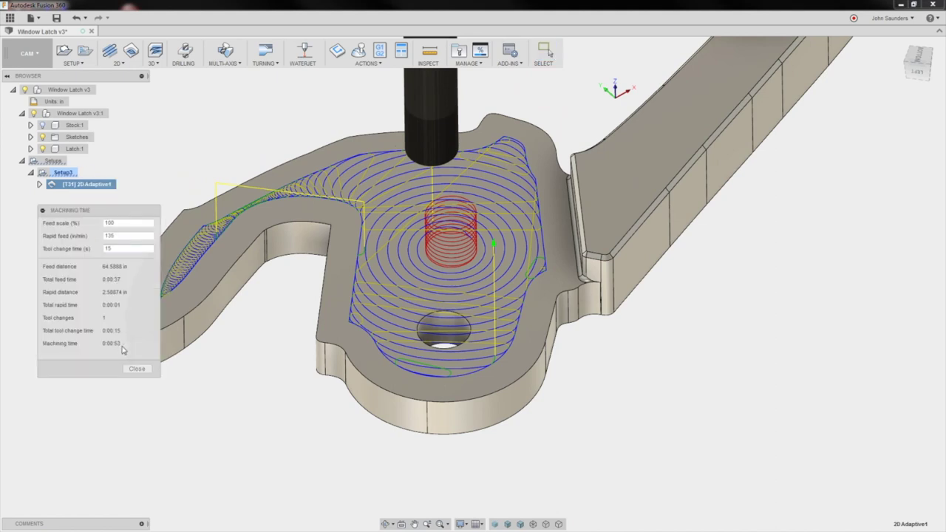
left_click(136, 368)
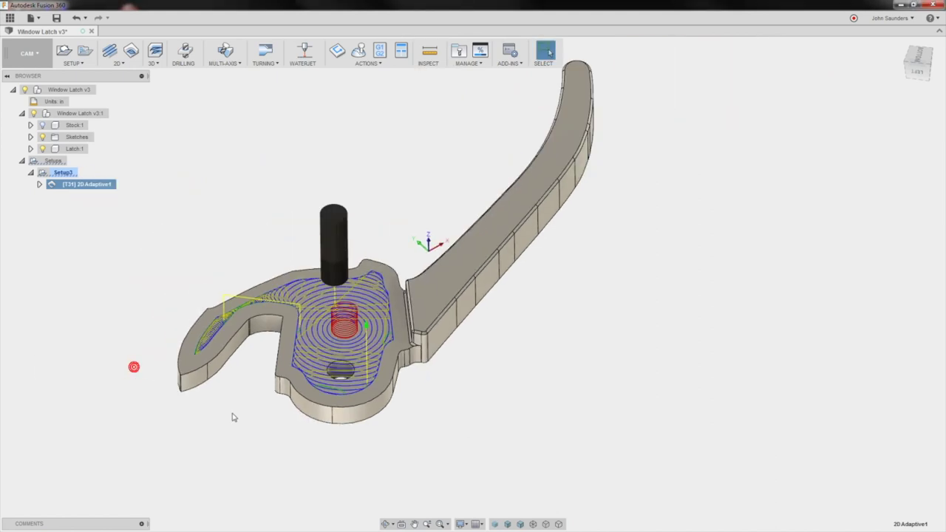
Simulate the 2D adaptive operation on the stock, view the cut at an angle, and pause the playback
scroll(232, 413, "down", 2)
middle_click_drag(211, 414, 246, 192, "shift")
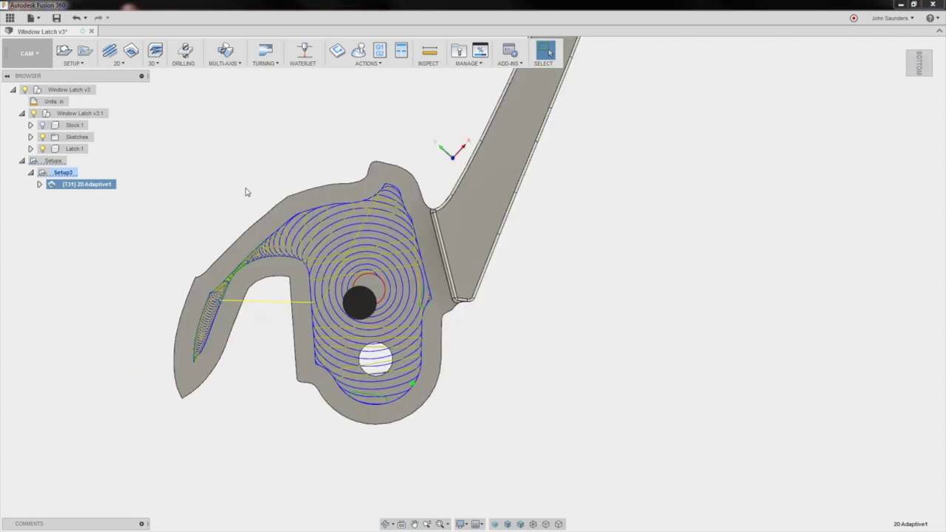
left_click(360, 51)
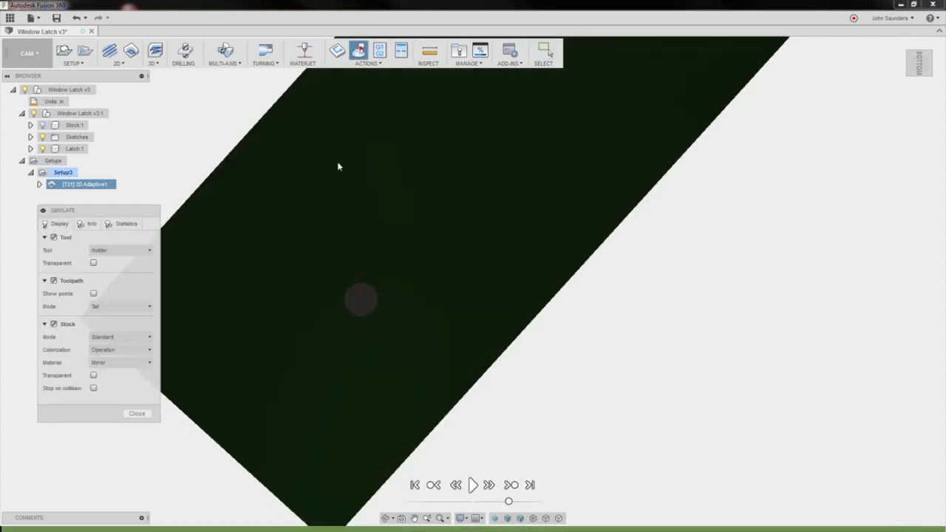
left_click(474, 485)
middle_click_drag(511, 341, 479, 314, "shift")
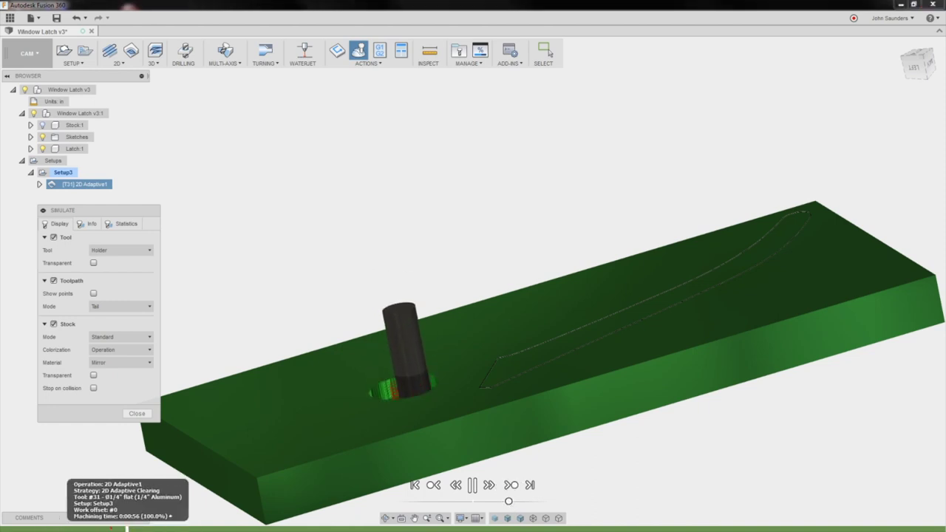
left_click(473, 486)
Advance the simulation to its end, examine the cleared pocket from several angles, and close the simulation
middle_click_drag(427, 431, 277, 335, "shift")
left_click(191, 528)
left_click_drag(191, 528, 939, 528)
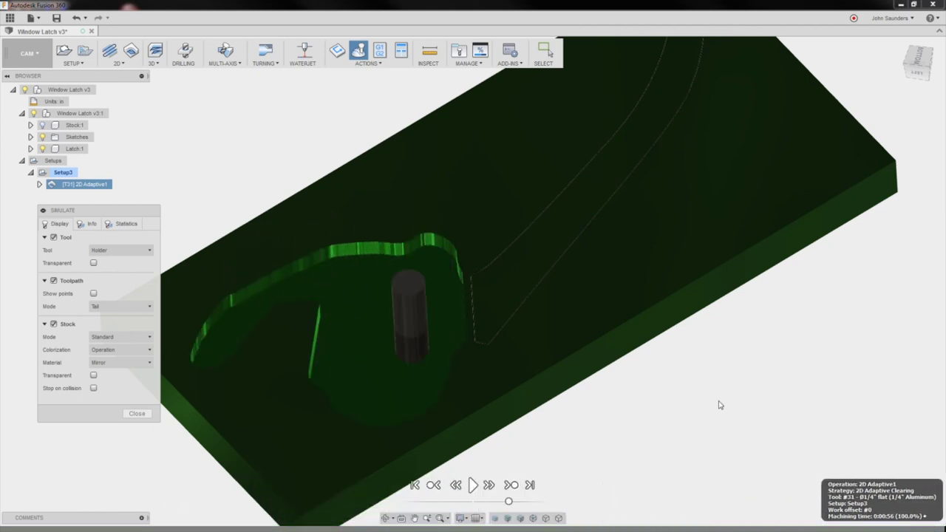
middle_click_drag(720, 405, 684, 396, "shift")
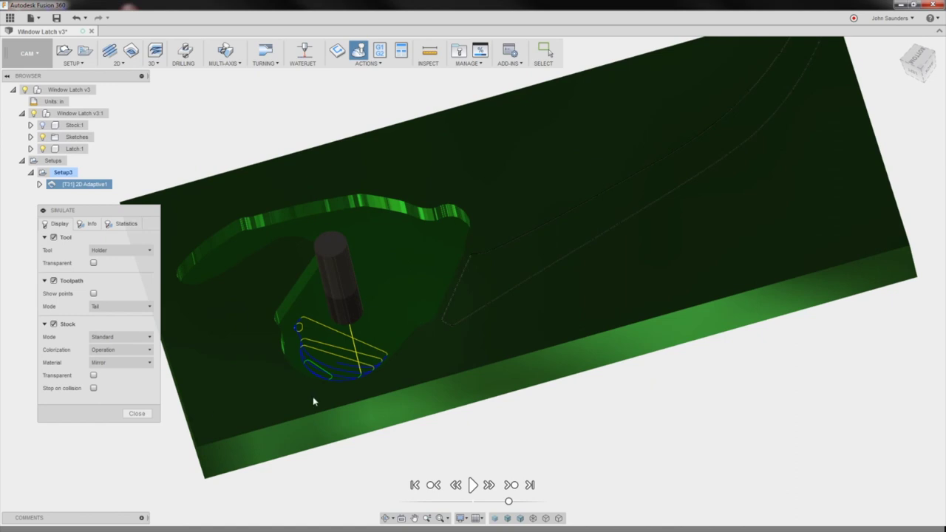
middle_click_drag(313, 402, 181, 263, "shift")
left_click(139, 414)
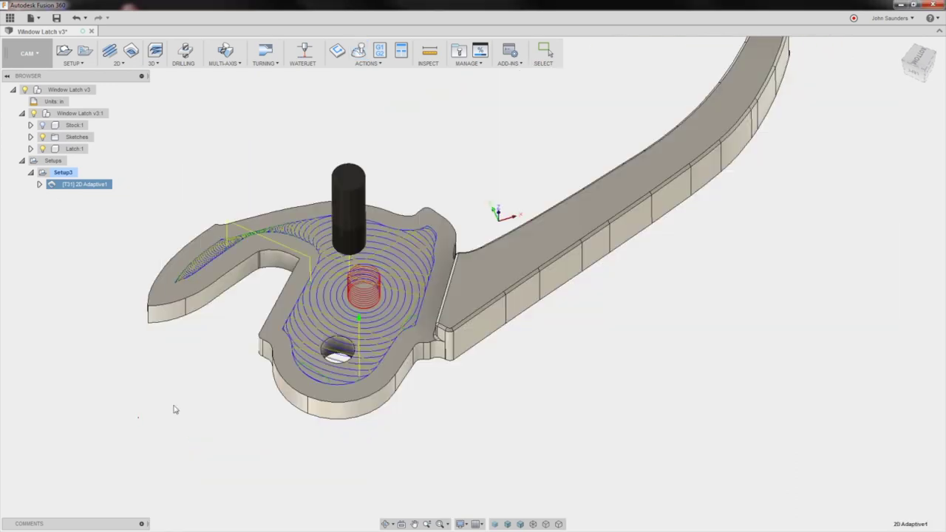
Start a Drilling operation with tool 7, the 1/4" twist drill, and choose the latch head's pivot hole face as its geometry
middle_click_drag(403, 339, 440, 303)
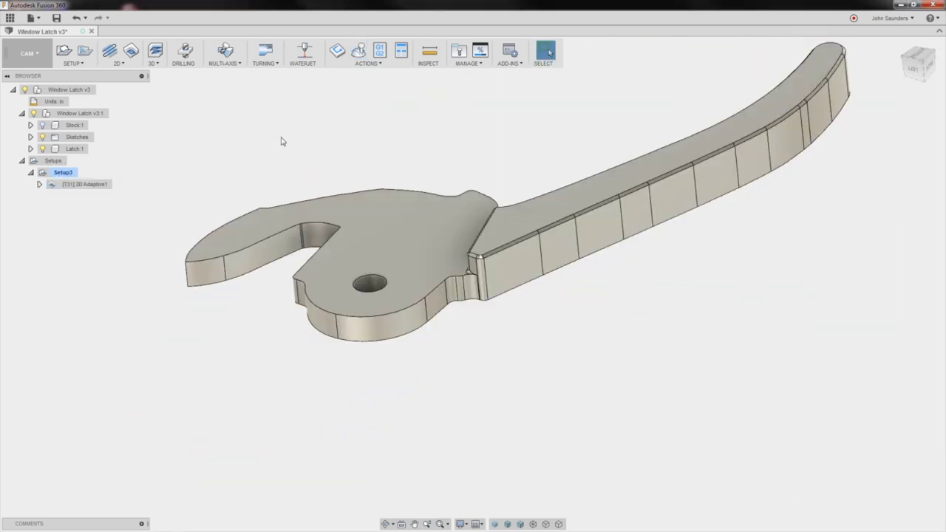
middle_click_drag(342, 131, 333, 274, "shift")
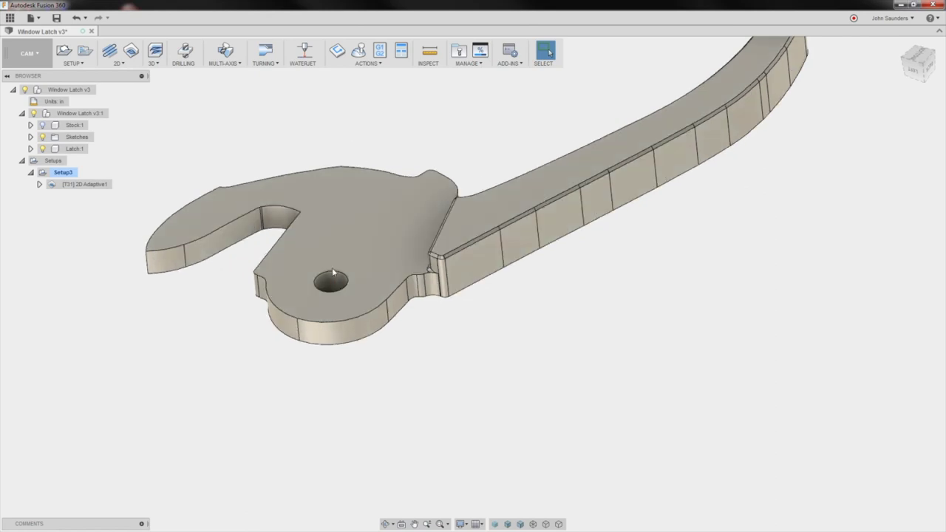
left_click(184, 52)
left_click(811, 138)
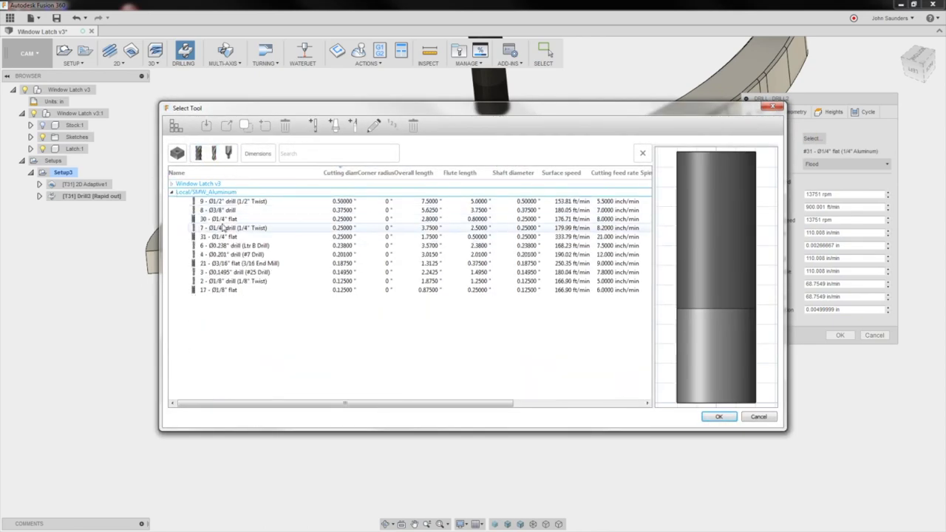
double_click(222, 227)
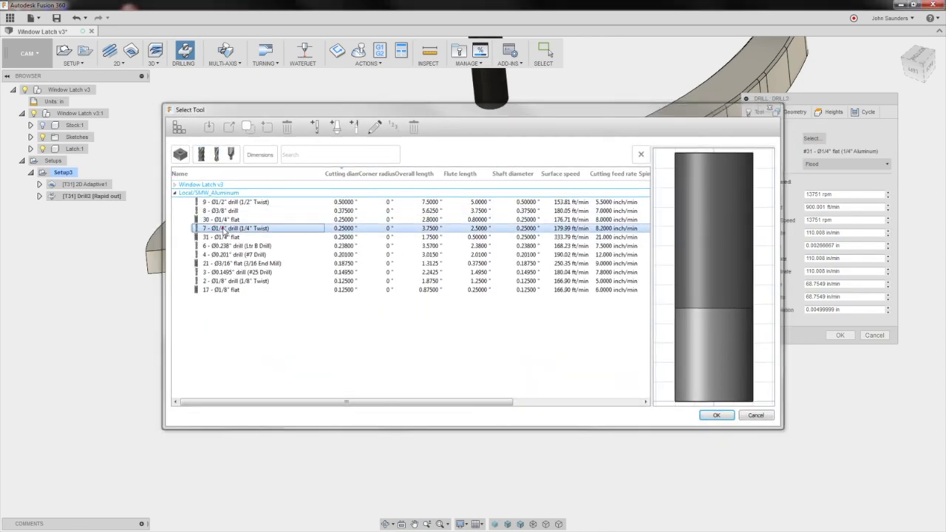
left_click(345, 276)
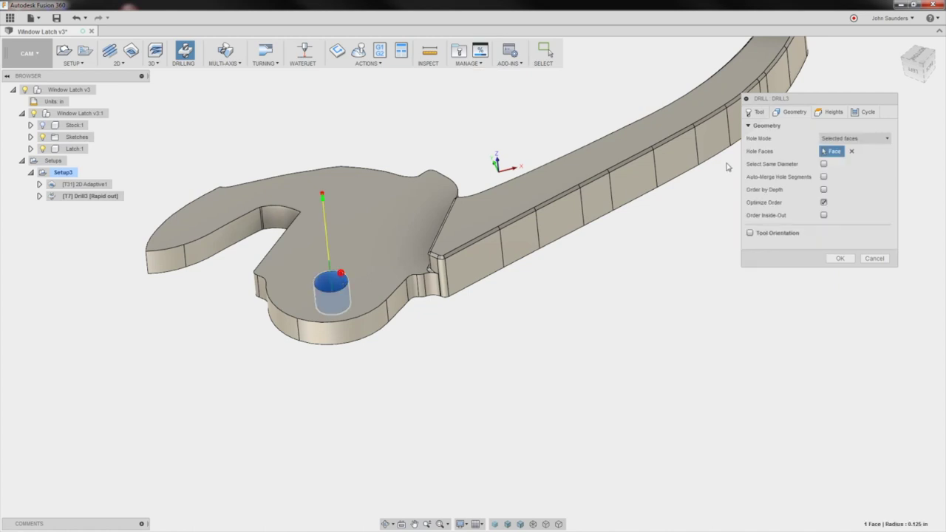
Set the drilling operation's bottom height to be measured from the stock bottom and check the height planes from the side
left_click(831, 113)
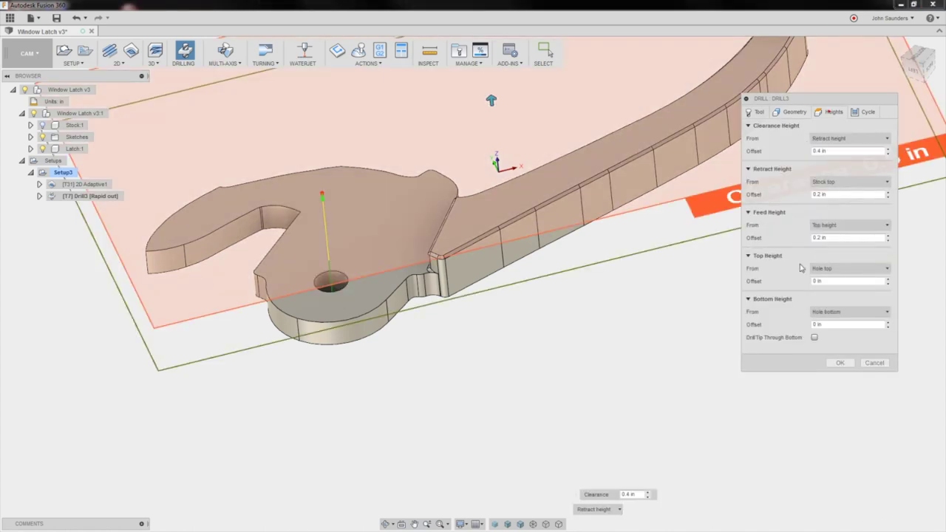
left_click(839, 313)
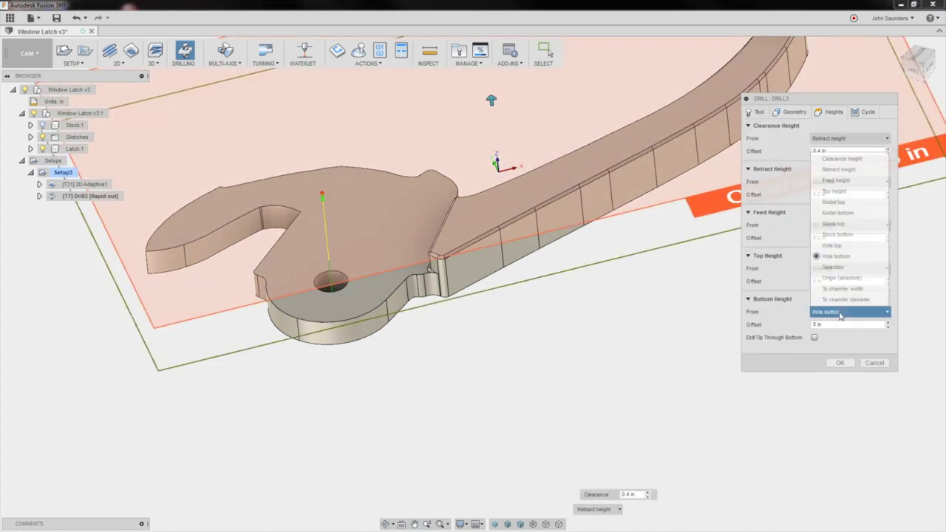
left_click(835, 234)
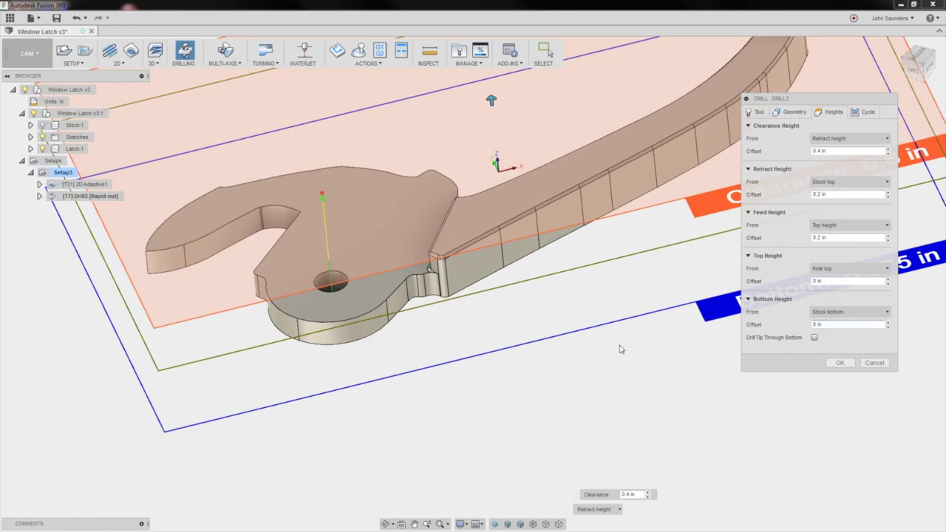
middle_click_drag(620, 348, 501, 376, "shift")
middle_click_drag(462, 431, 473, 353)
middle_click_drag(486, 407, 487, 462, "shift")
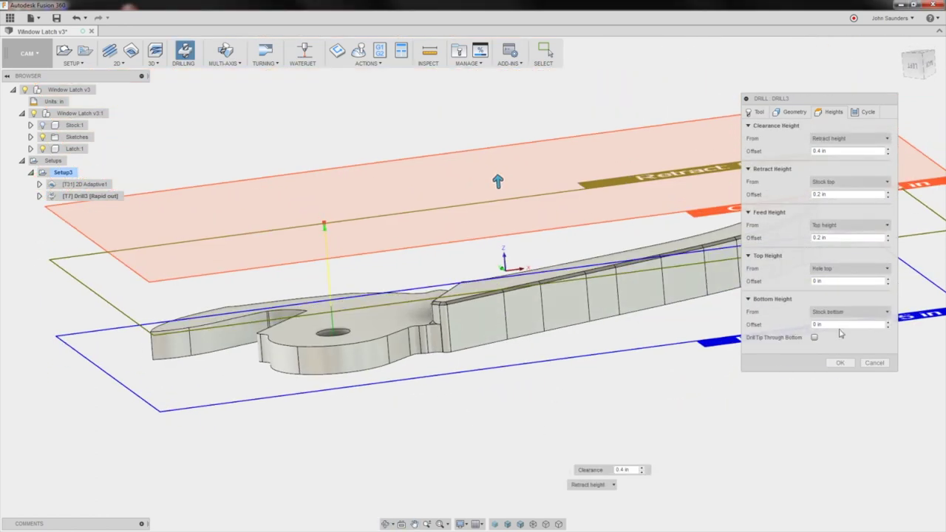
Set the bottom height offset to -0.1 in, check the drilling depth from the side, and create the drilling operation
left_click_drag(827, 325, 760, 326)
key("Delete")
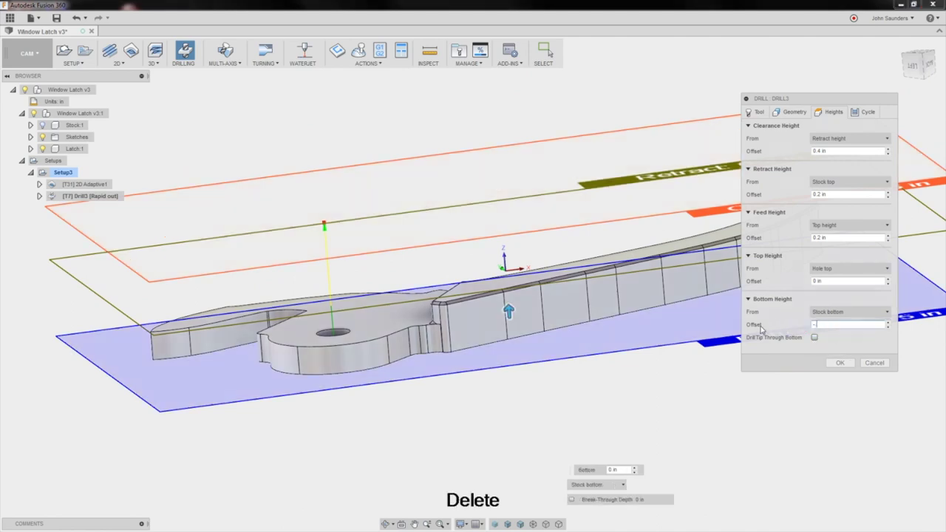
type("-1")
left_click(918, 65)
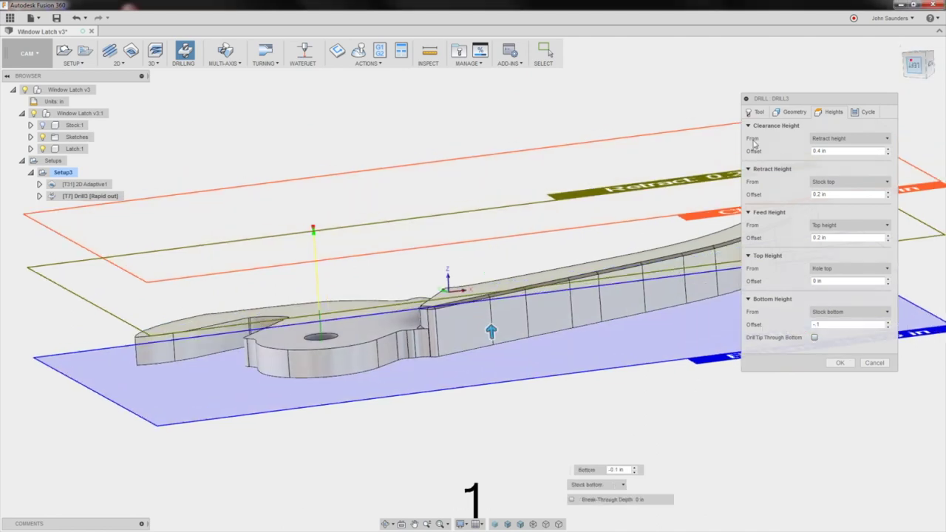
middle_click_drag(221, 440, 359, 386)
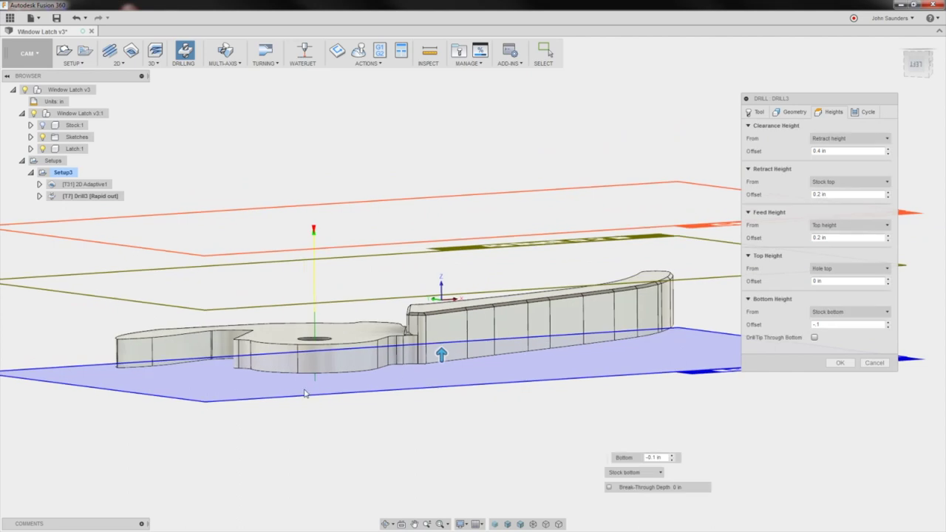
left_click(839, 364)
Simulate all of Setup3's operations through to the end, examine the drilled hole in the stock, and close the simulation
middle_click_drag(422, 177, 342, 186, "shift")
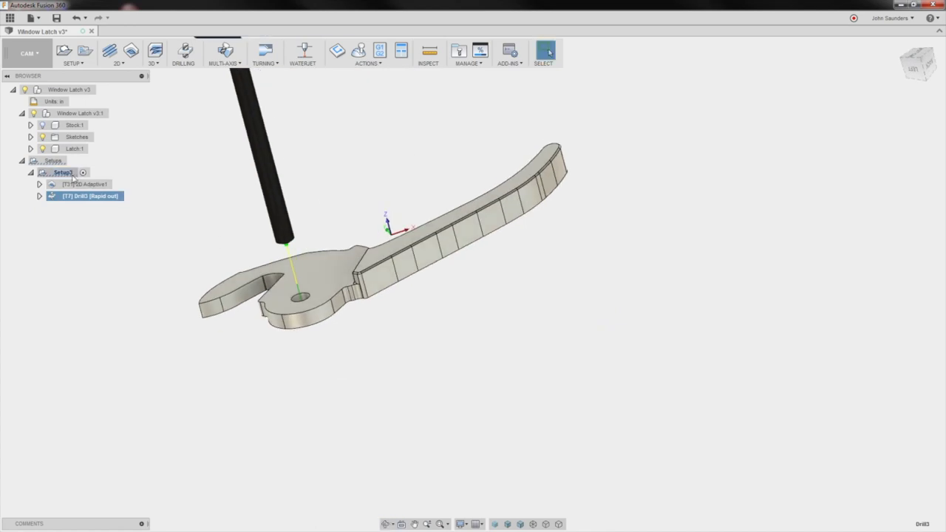
left_click(62, 173)
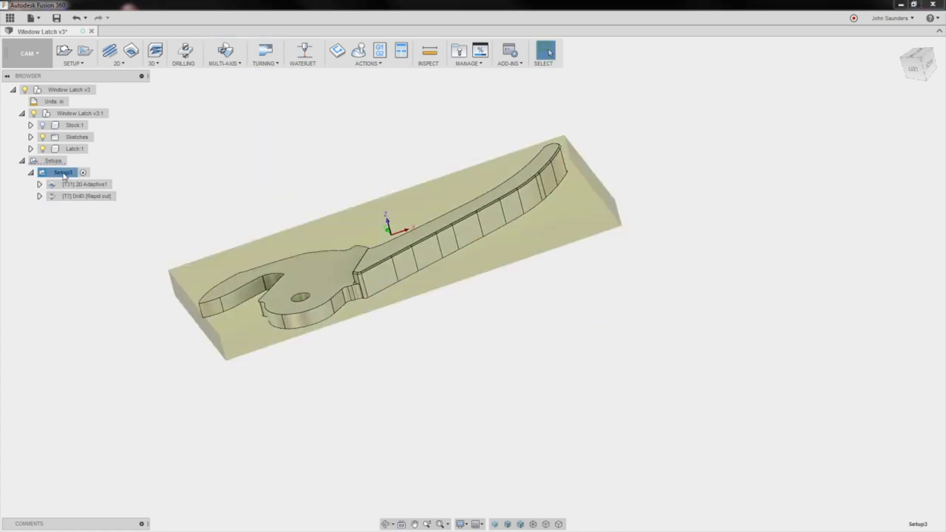
left_click(360, 51)
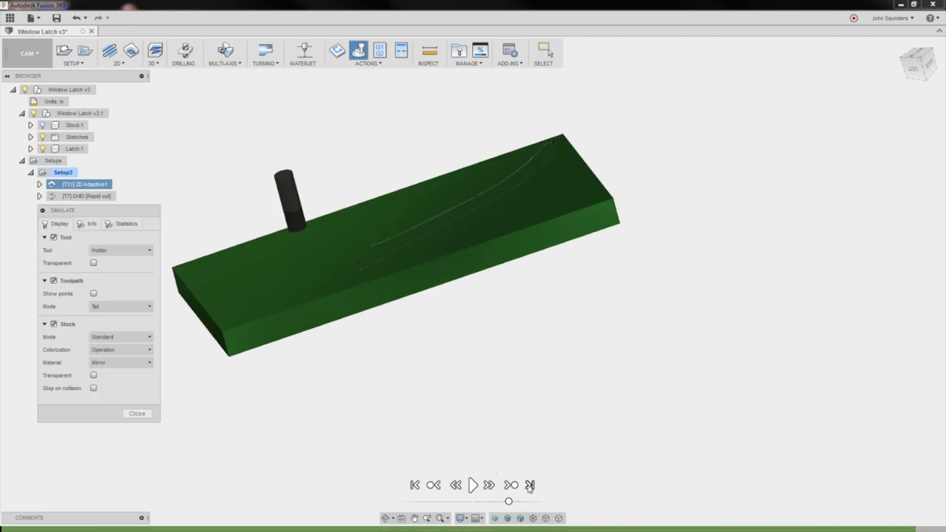
left_click(530, 485)
mouse_move(419, 357)
middle_mouse_down("shift")
mouse_move(384, 389)
mouse_move(380, 382)
mouse_move(419, 350)
middle_mouse_up("shift")
scroll(380, 382, "up", 2)
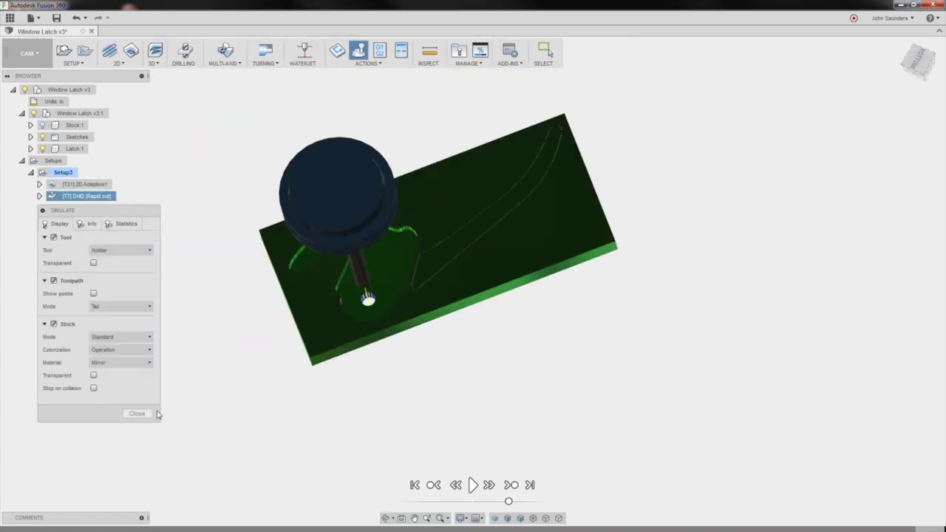
left_click(141, 414)
Review Setup3's stock around the latch and compare the 2D adaptive and drilling toolpaths from several angles
middle_click_drag(257, 384, 233, 312, "shift")
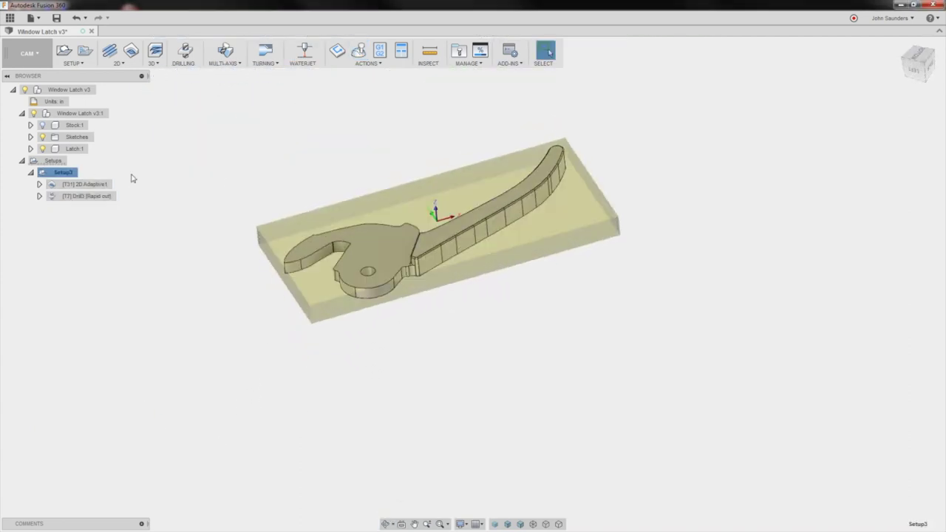
middle_click_drag(132, 179, 277, 174, "shift")
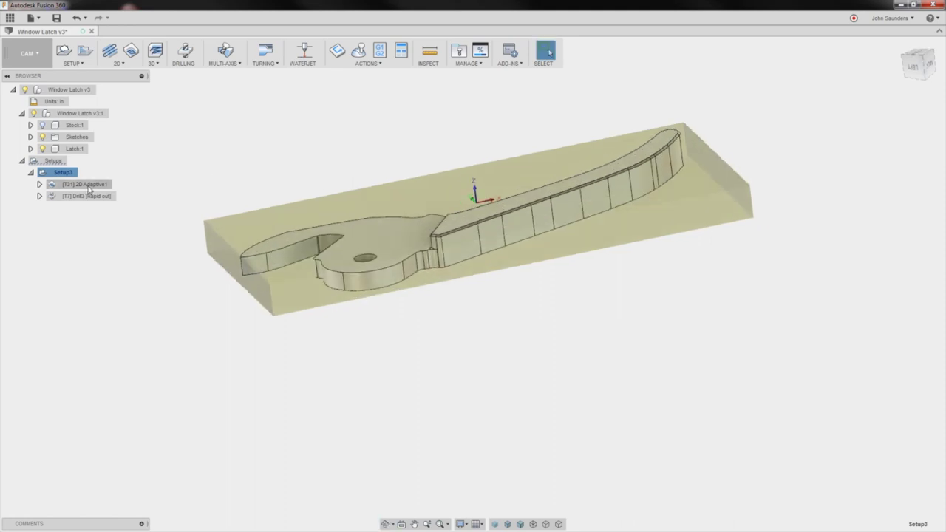
left_click(88, 185)
left_click(96, 197)
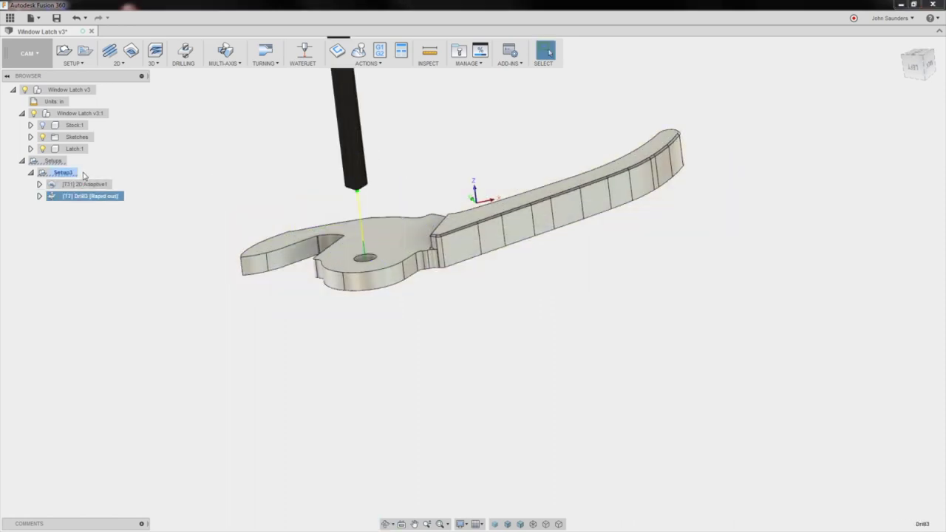
left_click(83, 175)
left_click(85, 184)
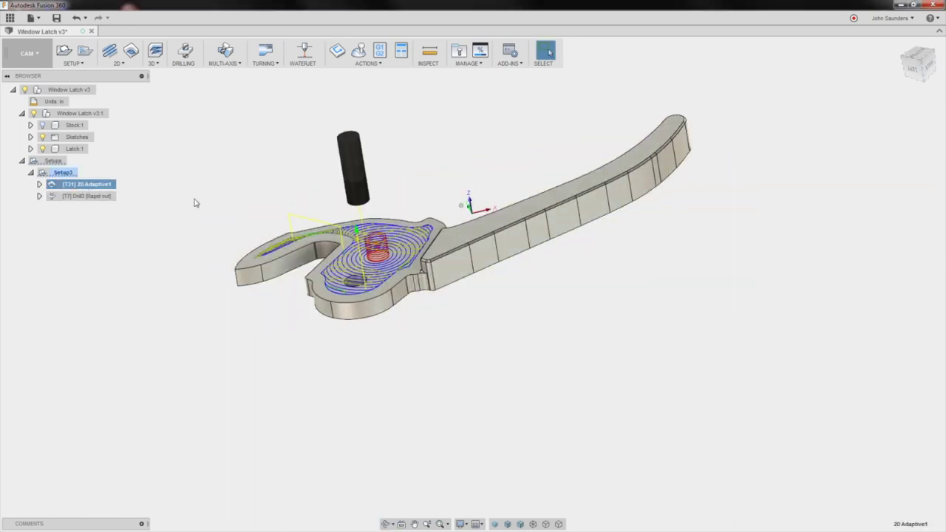
middle_click_drag(194, 202, 195, 211, "shift")
left_click(92, 198)
left_click(84, 185)
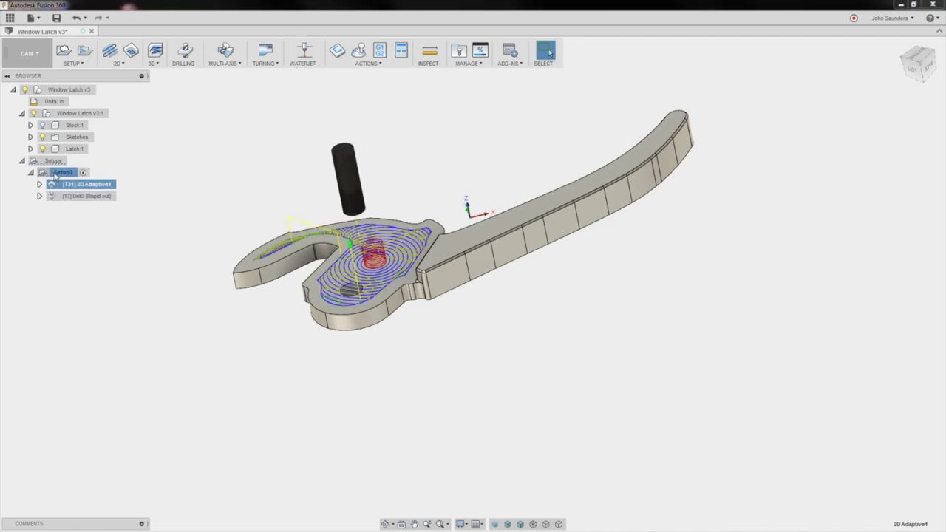
left_click(54, 175)
middle_click_drag(243, 179, 256, 198, "shift")
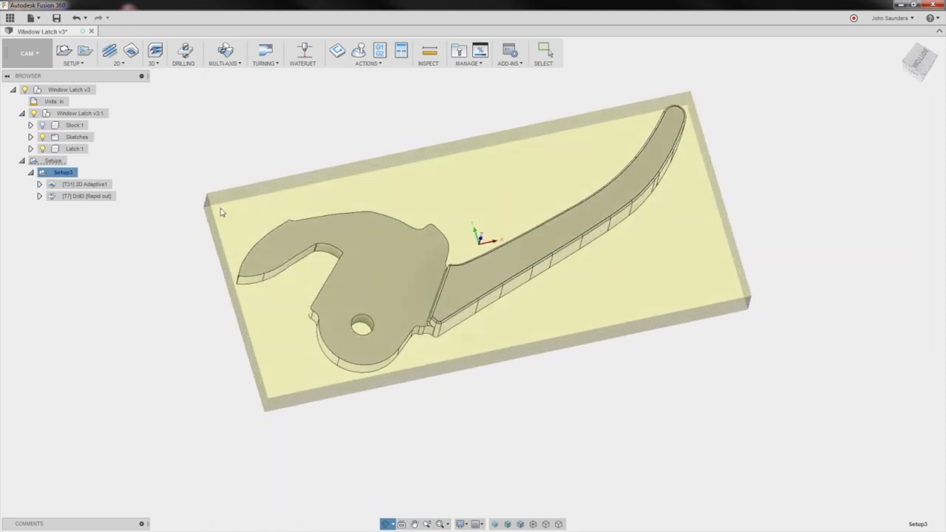
left_click(70, 186)
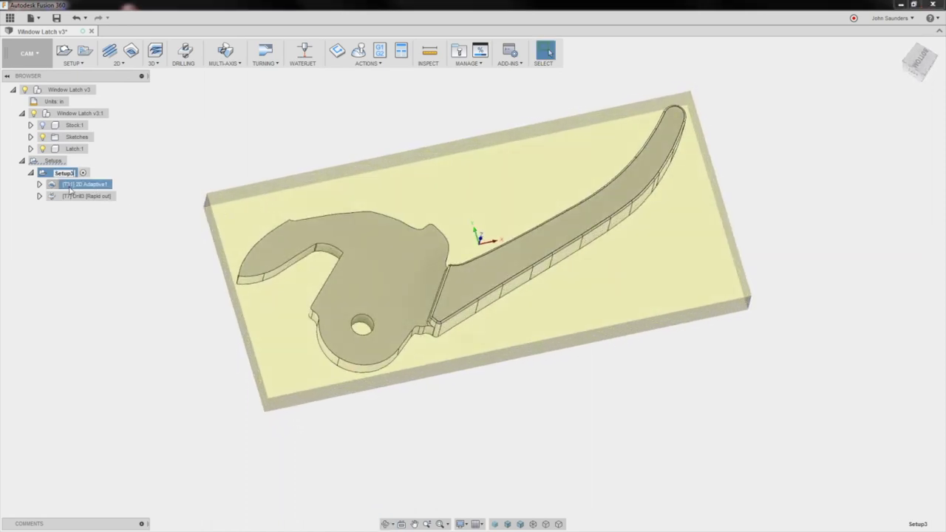
left_click(73, 195)
left_click(72, 184)
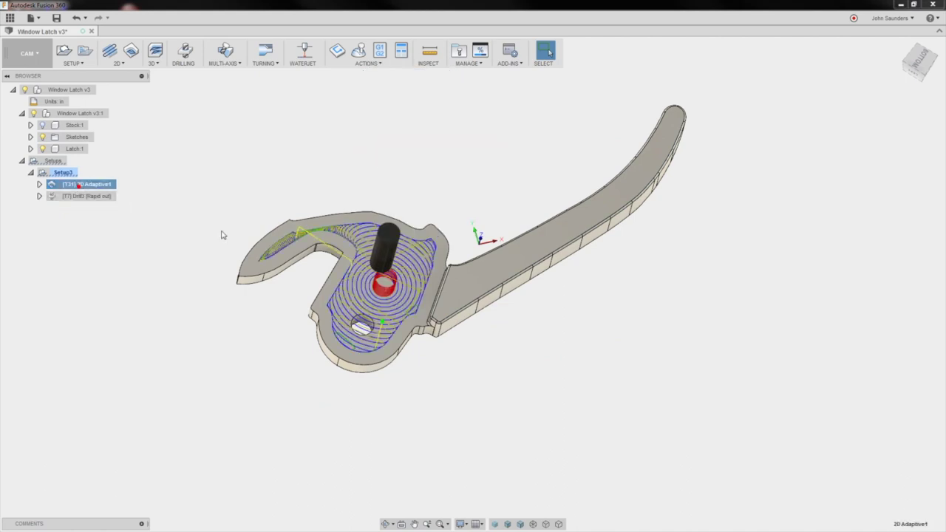
middle_click_drag(210, 262, 207, 254, "shift")
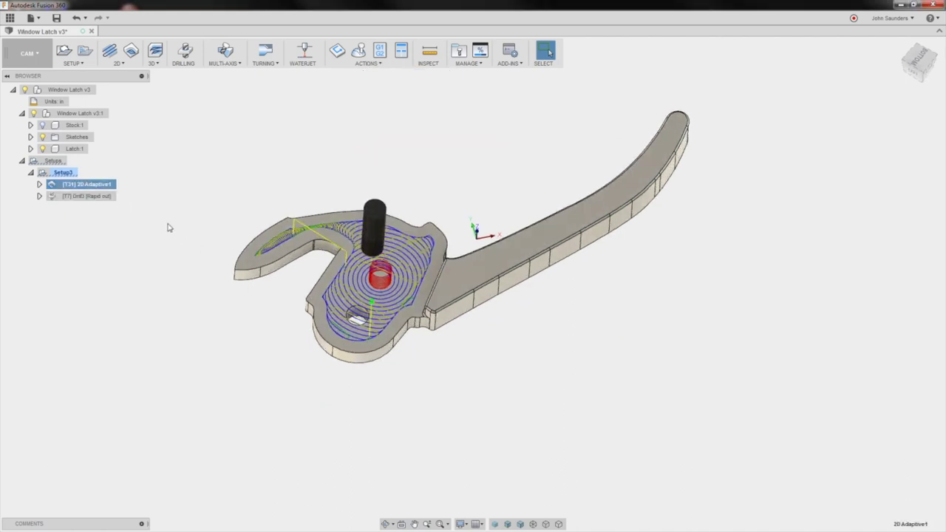
left_click(65, 173)
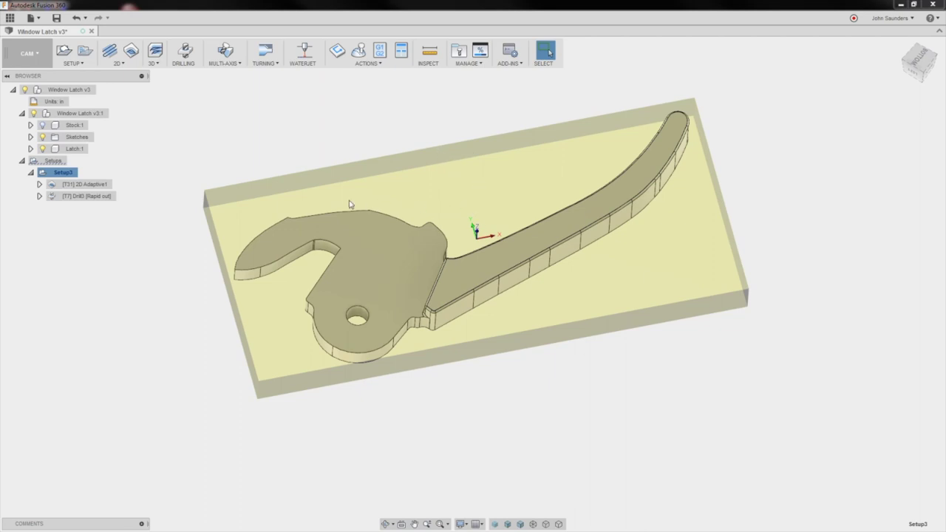
middle_click_drag(296, 238, 298, 217, "shift")
mouse_move(316, 258)
middle_mouse_down()
mouse_move(315, 230)
mouse_move(318, 261)
middle_mouse_up()
left_click(229, 380)
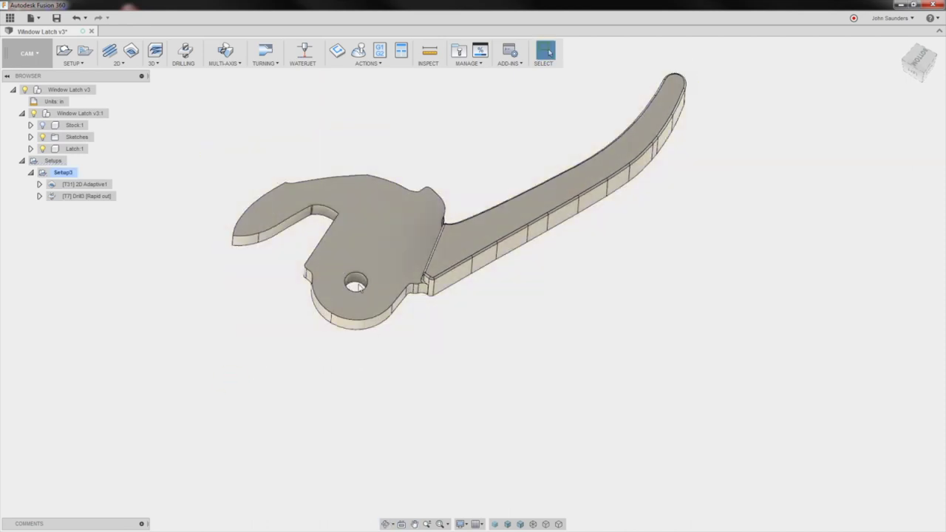
Simulate Setup3 again to inspect the adaptive pocket and drilled hole in the stock, and close the simulation
left_click(64, 173)
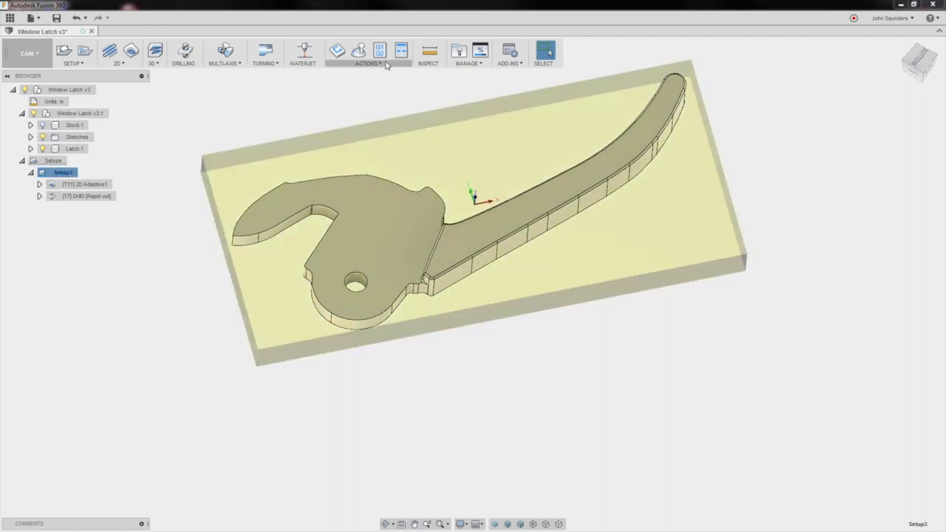
left_click(358, 50)
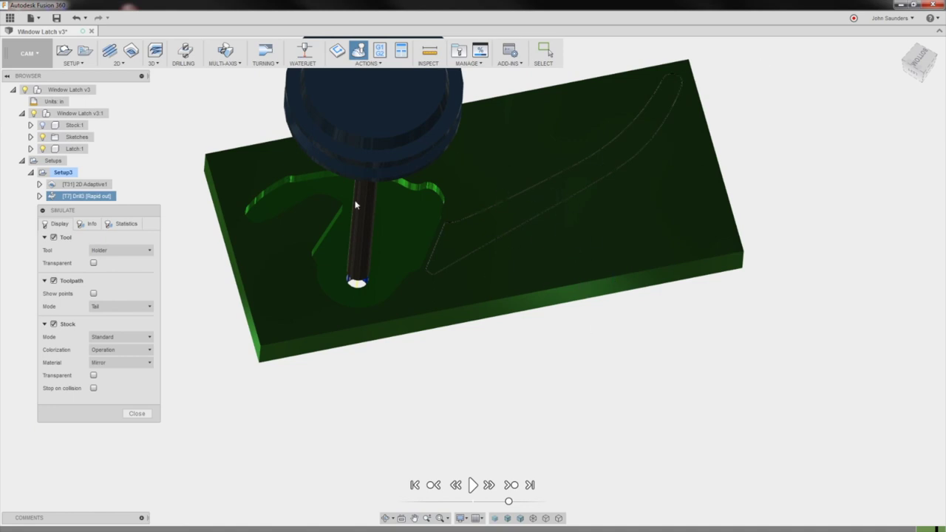
left_click(138, 414)
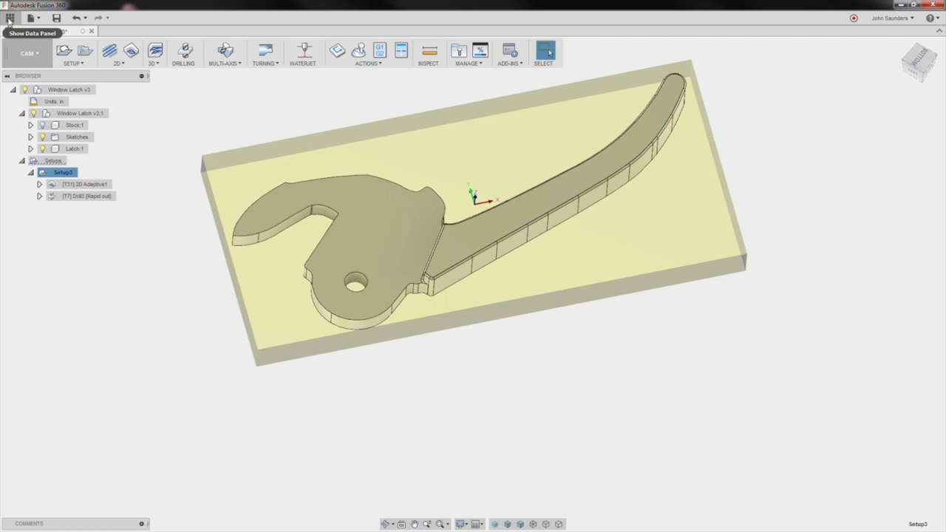
Switch to the Model workspace and insert the Vise Pallet - Share design from the SMW Mini Pallet folder into the current design
left_click(10, 19)
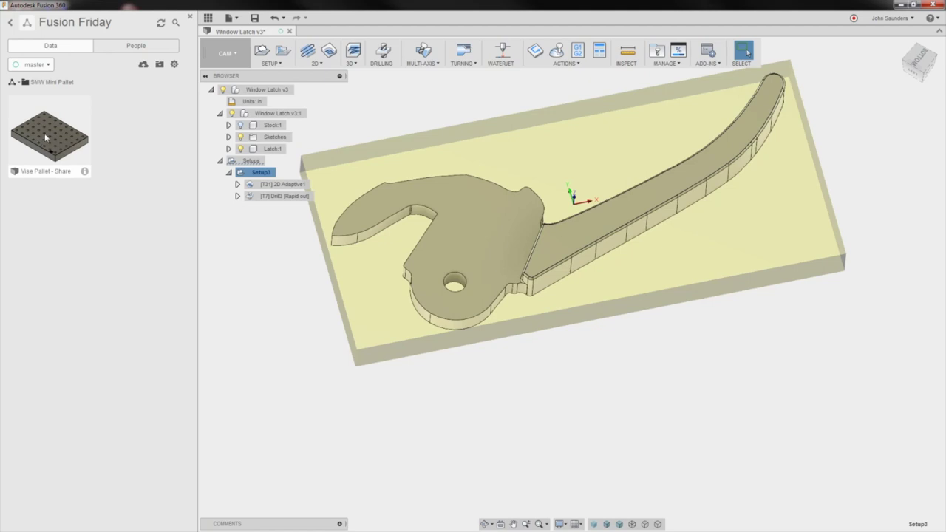
right_click(46, 136)
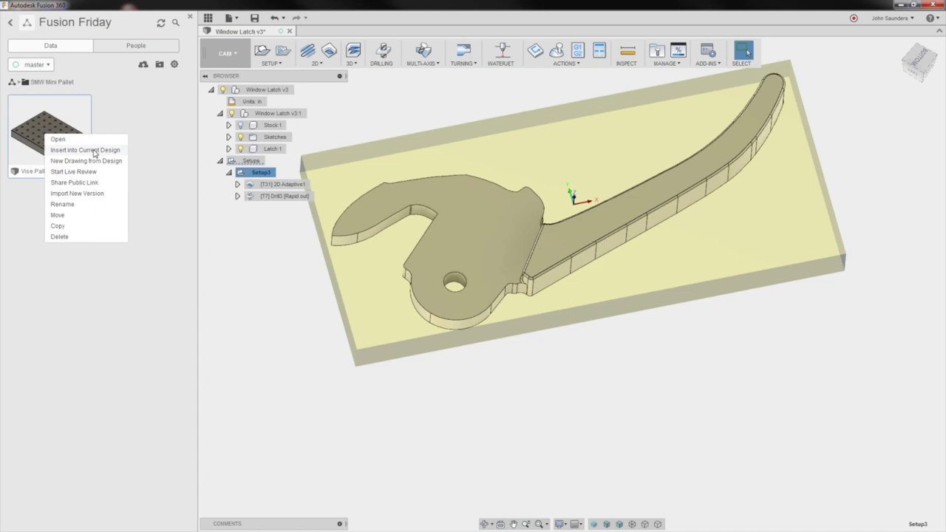
left_click(224, 50)
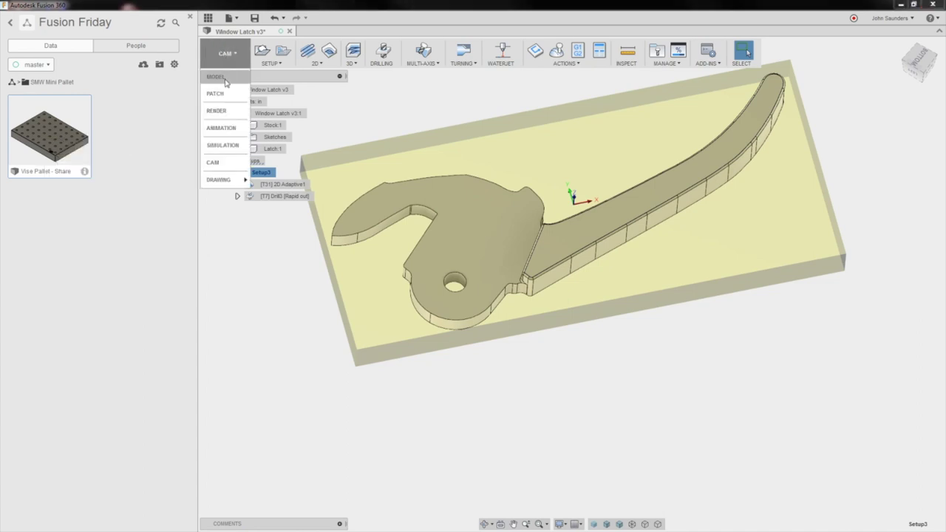
left_click(226, 78)
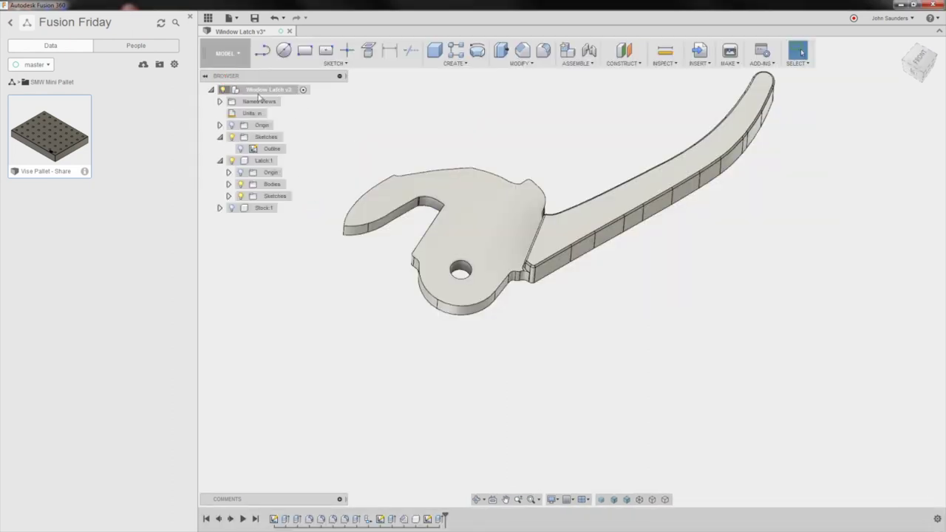
right_click(53, 134)
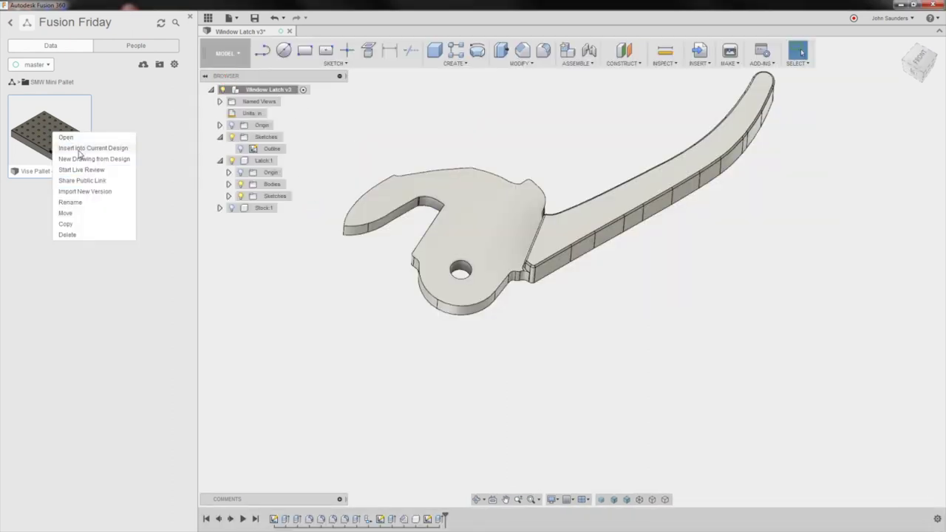
left_click(79, 149)
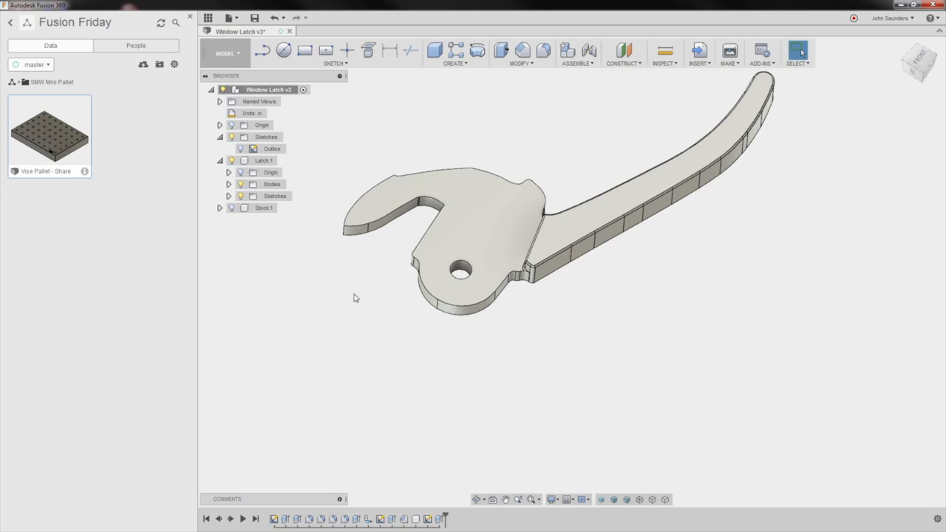
Offset the inserted vise pallet -1.50 in along Z and check its position relative to the latch
scroll(405, 210, "down", 3)
middle_click_drag(406, 209, 401, 285, "shift")
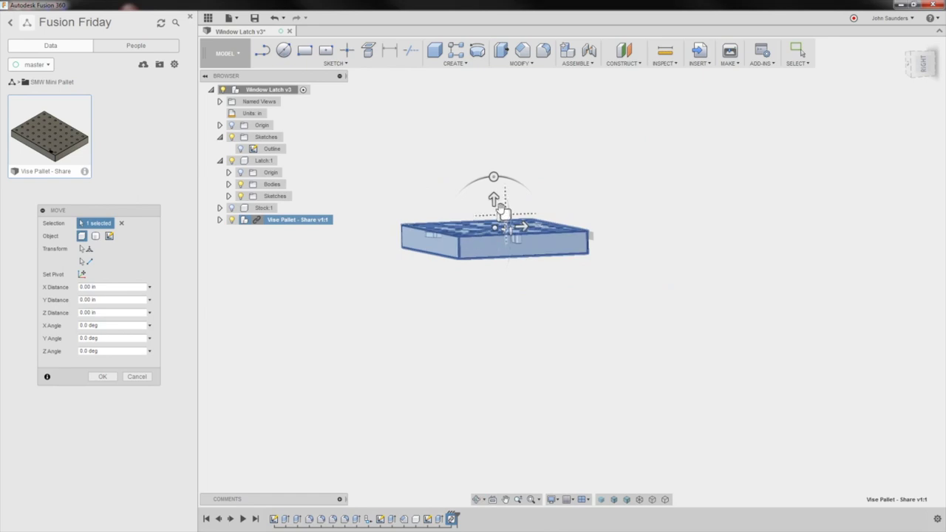
left_click_drag(493, 199, 494, 230)
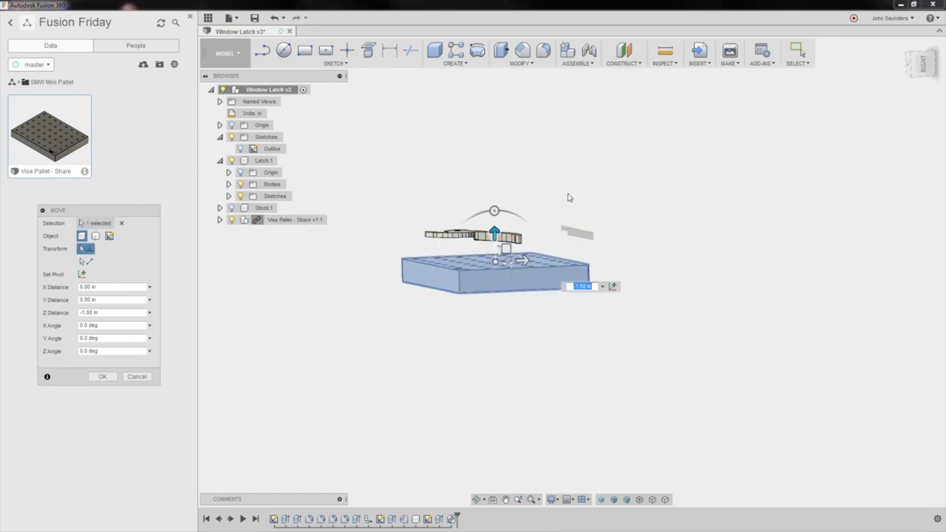
mouse_move(568, 197)
middle_mouse_down("shift")
mouse_move(473, 207)
mouse_move(532, 182)
mouse_move(598, 211)
mouse_move(650, 140)
mouse_move(563, 210)
middle_mouse_up("shift")
scroll(563, 209, "up", 2)
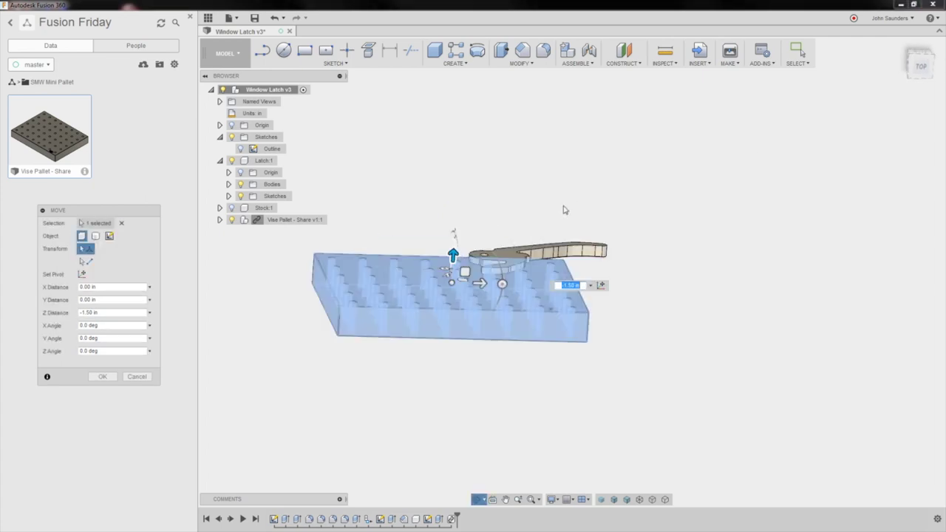
middle_click_drag(443, 205, 536, 149, "shift")
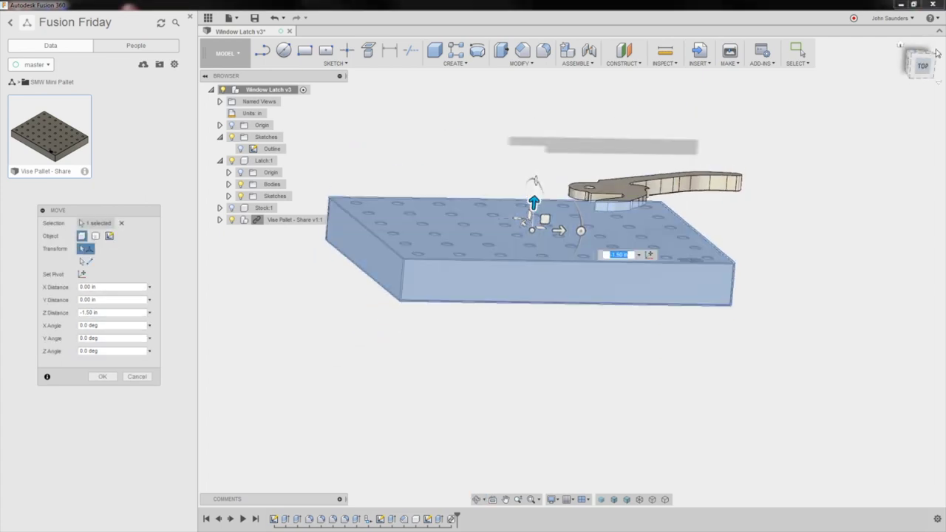
Move the vise pallet 1.50 in along Z to the opposite side of the latch and view it from the front
middle_click_drag(922, 67, 746, 173, "shift")
left_click_drag(544, 235, 543, 367)
middle_click_drag(851, 110, 919, 63, "shift")
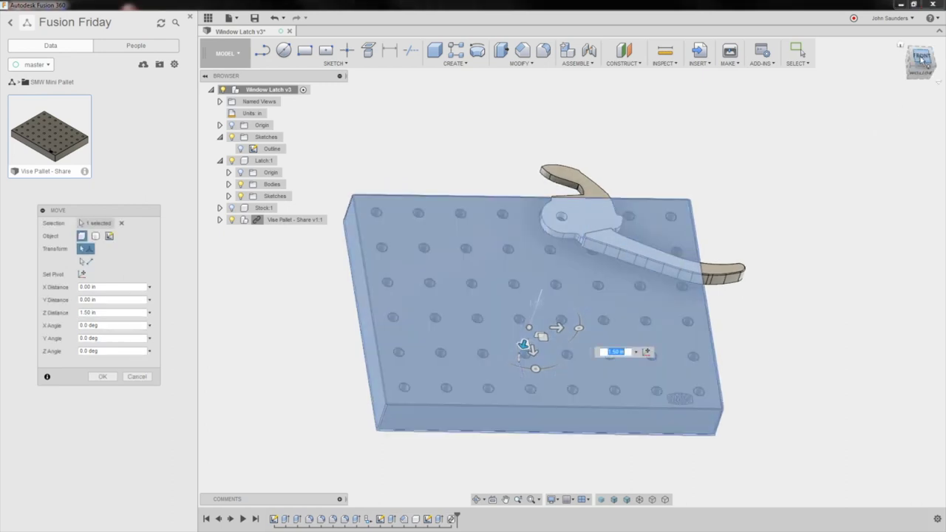
left_click(919, 62)
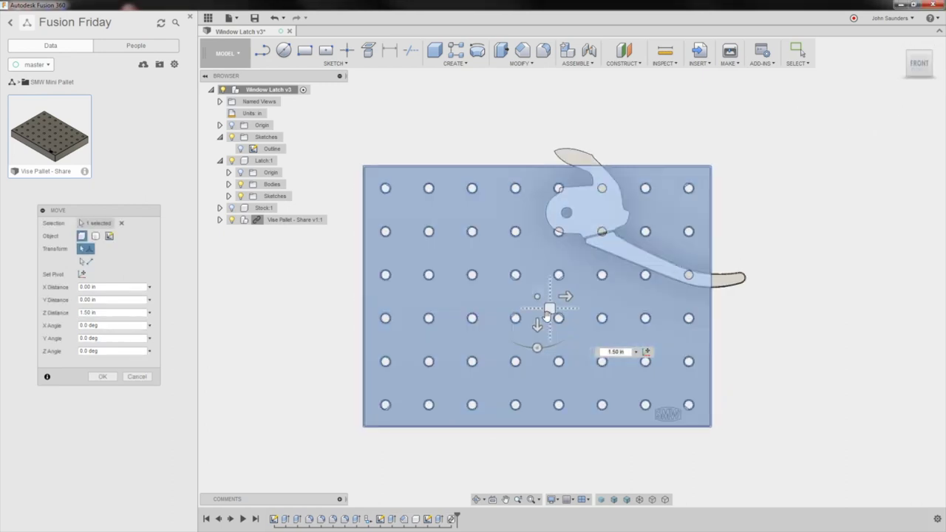
Shift the vise pallet 2.195 in along X and -1.376 in along Y beneath the latch, and accept the move
left_click_drag(548, 309, 645, 249)
middle_click_drag(500, 323, 361, 280, "shift")
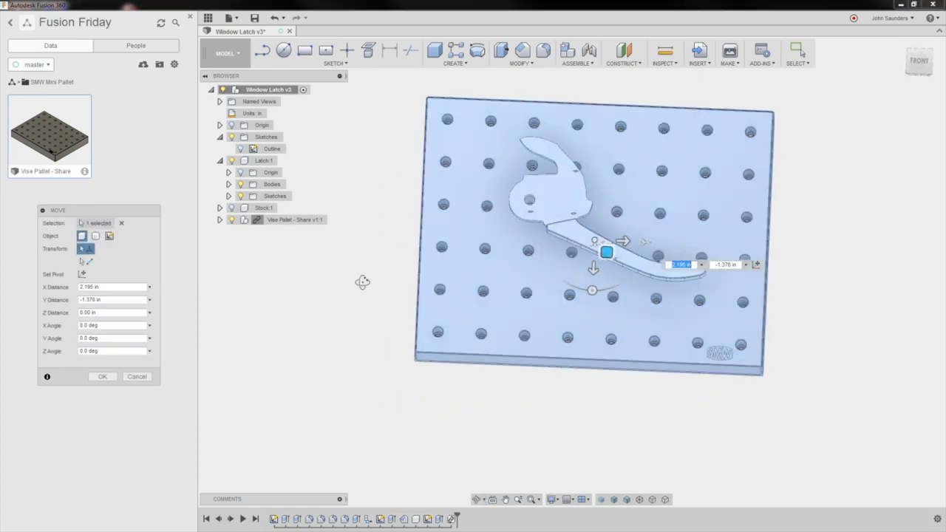
left_click(920, 59)
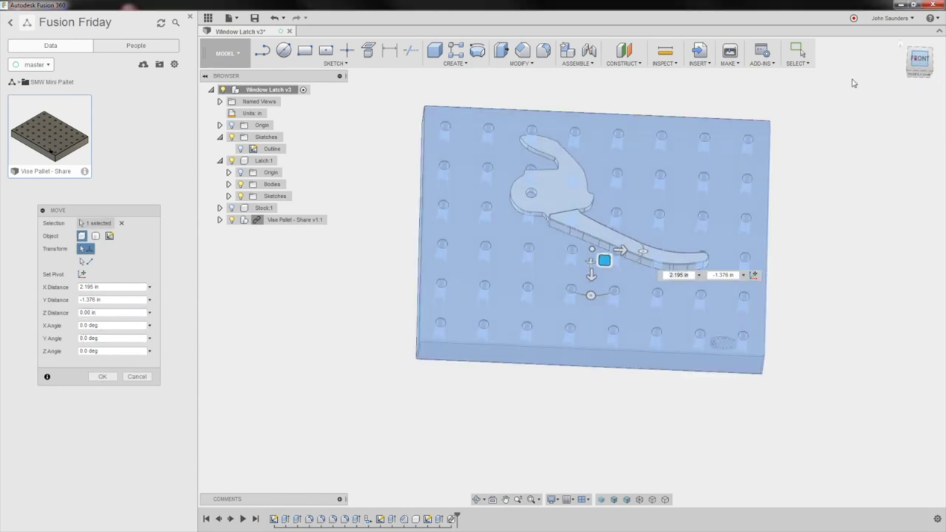
left_click(103, 376)
Start a rigid joint, hide the vise pallet, and pick the latch pivot hole's underside edge as the first component's joint origin
middle_click_drag(355, 325, 375, 240, "shift")
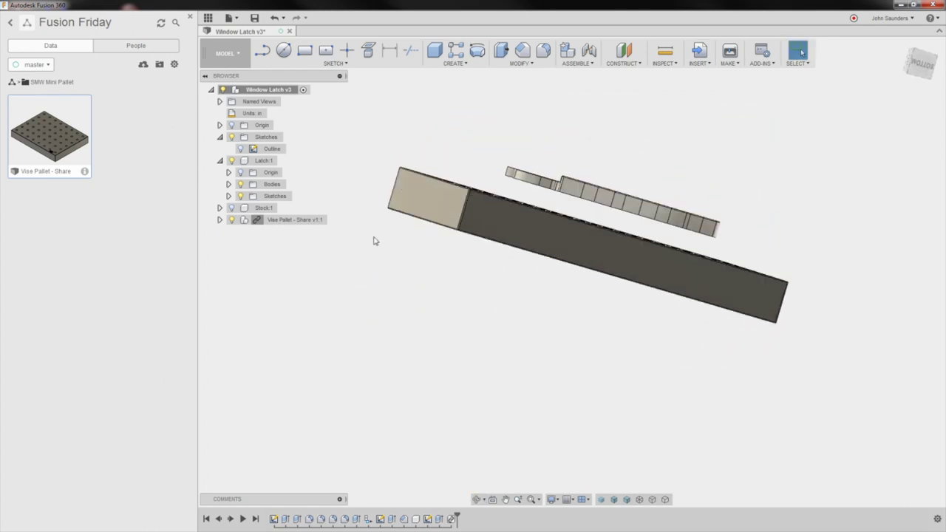
left_click(576, 65)
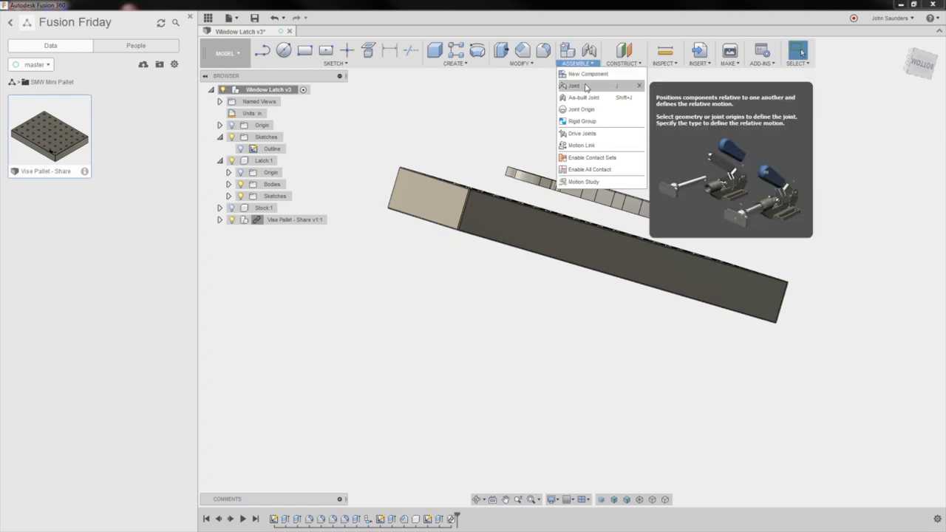
left_click(574, 85)
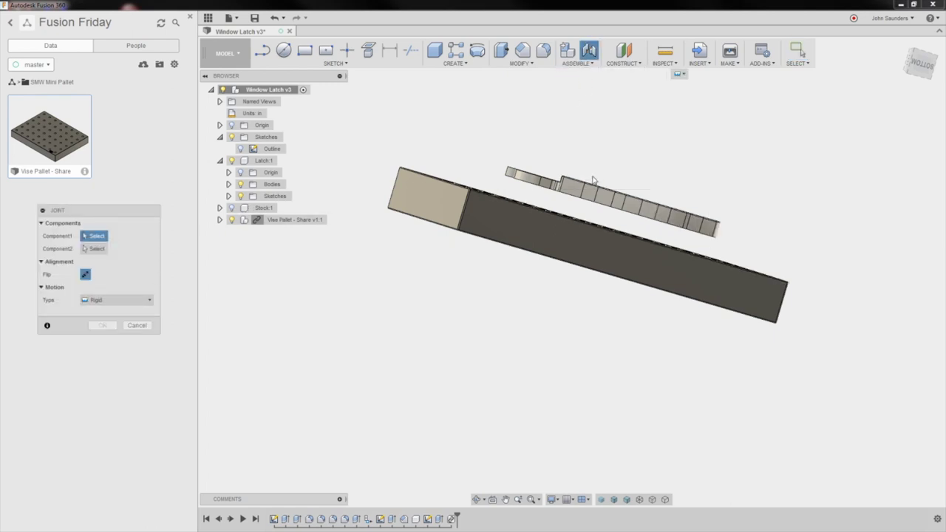
scroll(569, 201, "up", 5)
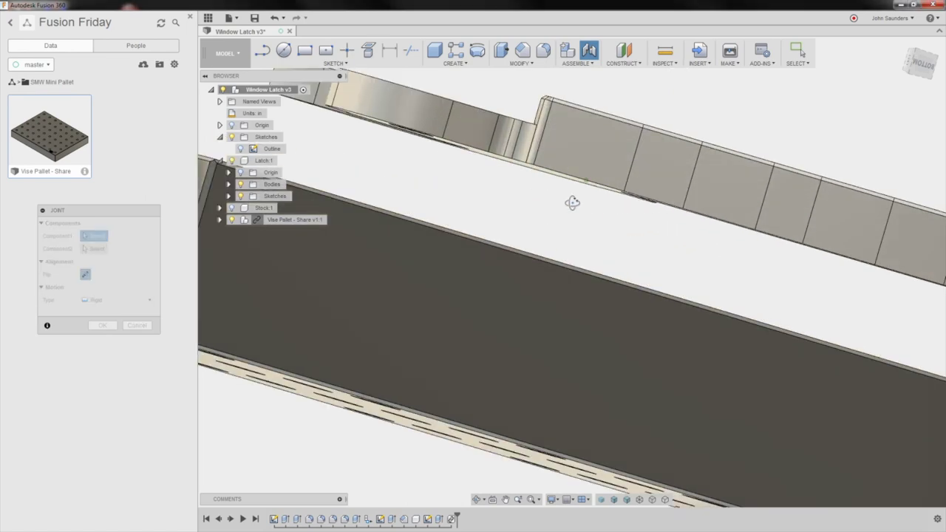
middle_click_drag(572, 203, 561, 195, "shift")
scroll(546, 201, "down", 5)
middle_click_drag(500, 201, 369, 233, "shift")
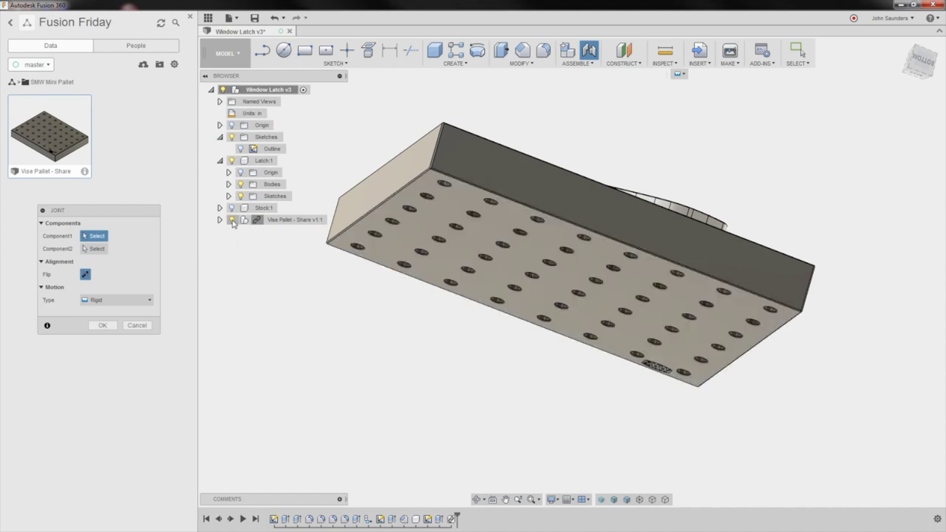
left_click(232, 220)
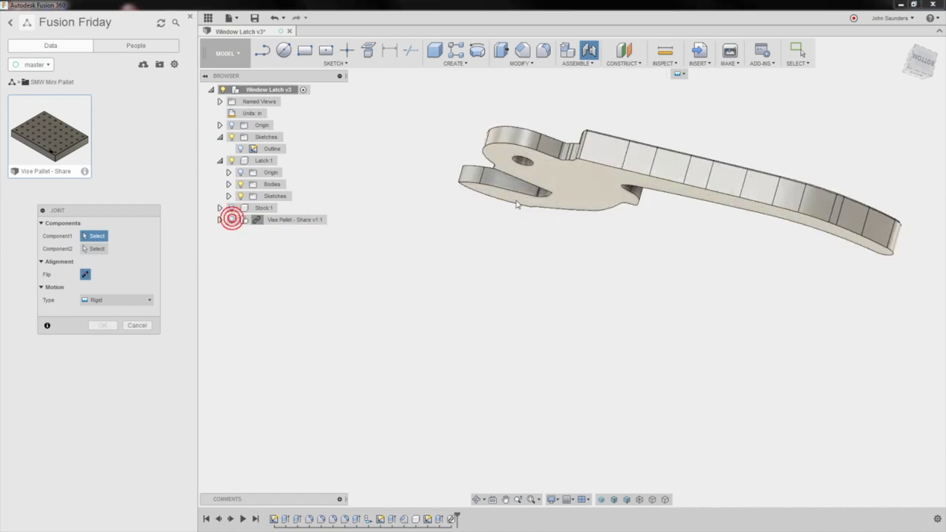
scroll(529, 169, "up", 3)
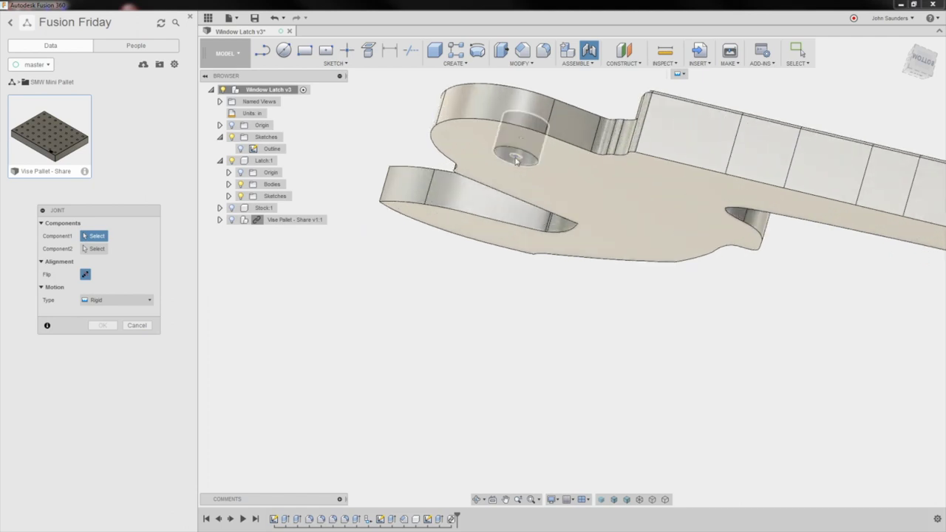
left_click(515, 158)
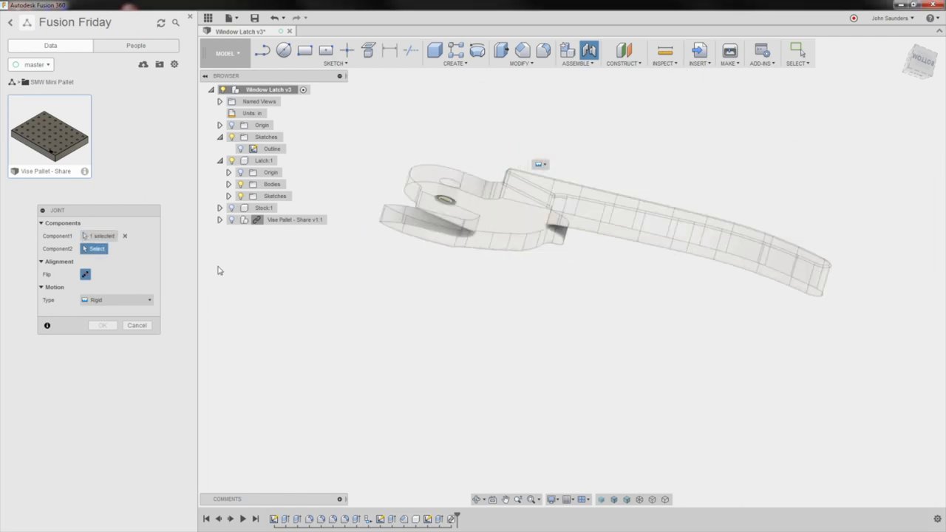
Show the vise pallet again and complete the rigid joint at the top of the pallet hole nearest the latch's pivot hole
left_click(232, 221)
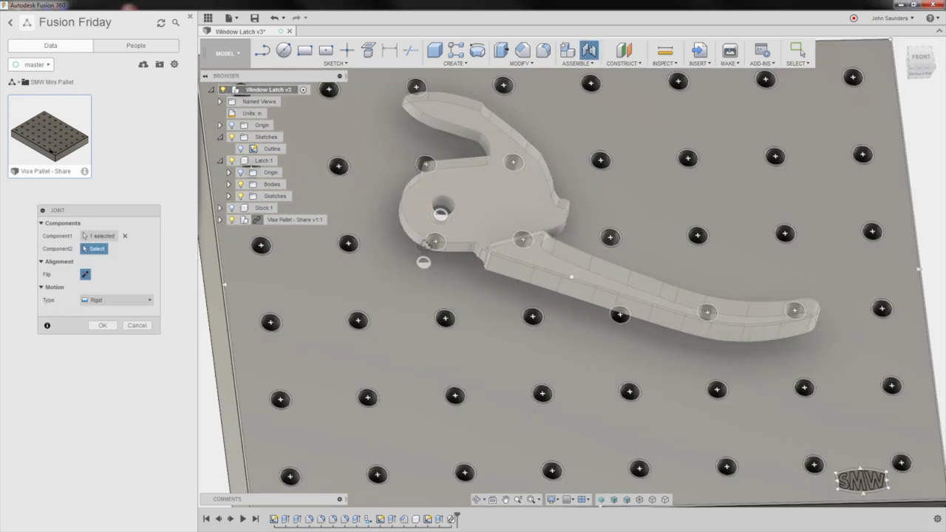
middle_click_drag(420, 263, 427, 255, "shift")
scroll(429, 255, "up", 3)
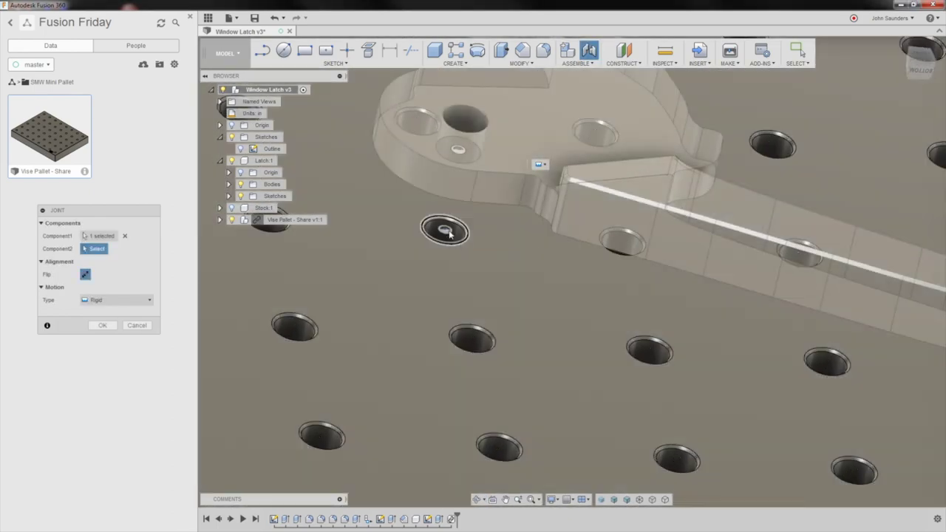
left_click(446, 232)
scroll(398, 270, "down", 6)
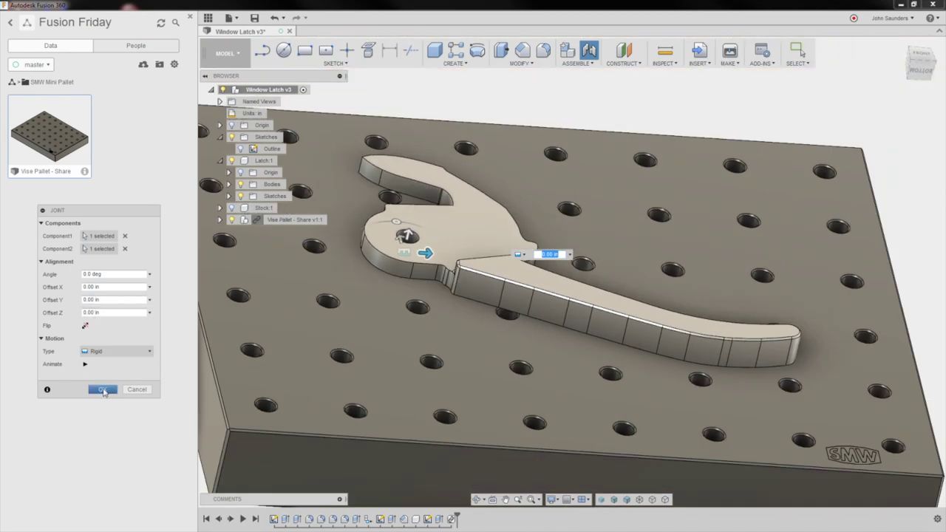
left_click(104, 390)
left_click(190, 15)
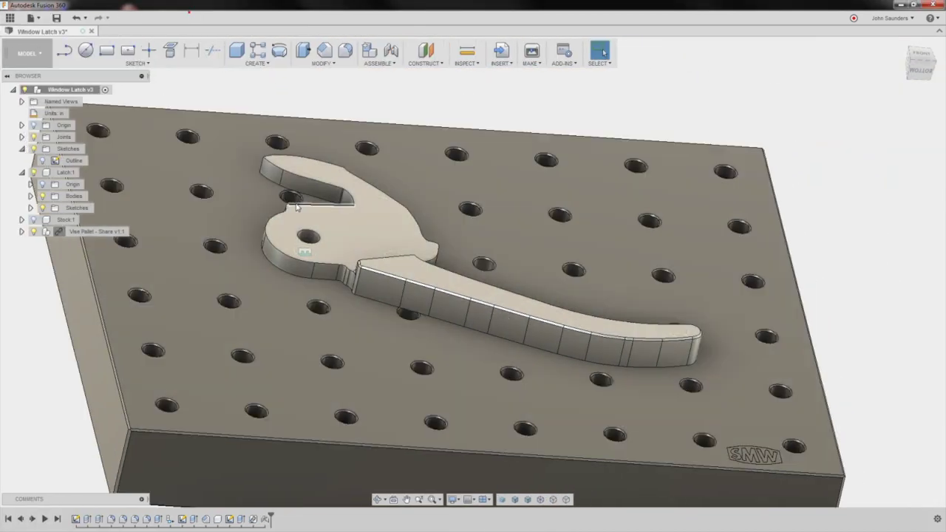
Return to the CAM workspace and regenerate Setup3's toolpaths
scroll(342, 255, "up", 3)
scroll(341, 255, "down", 3)
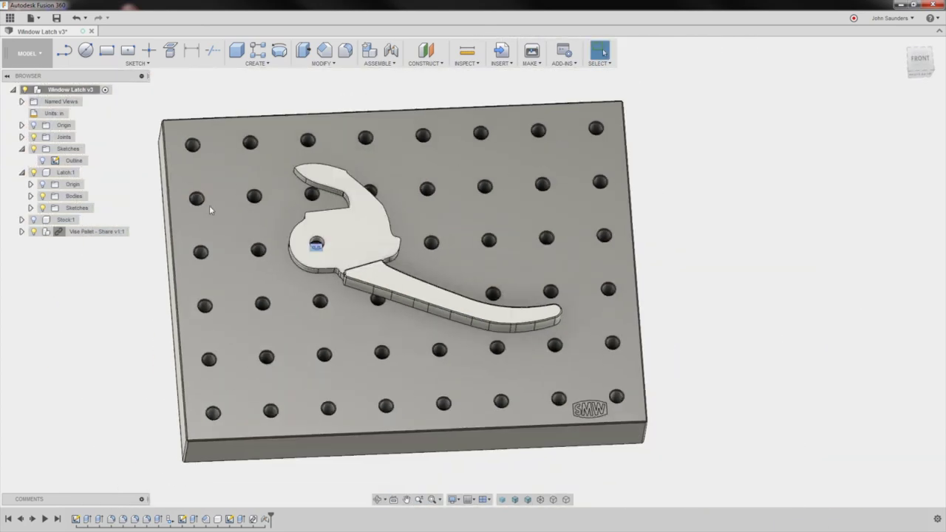
left_click(26, 53)
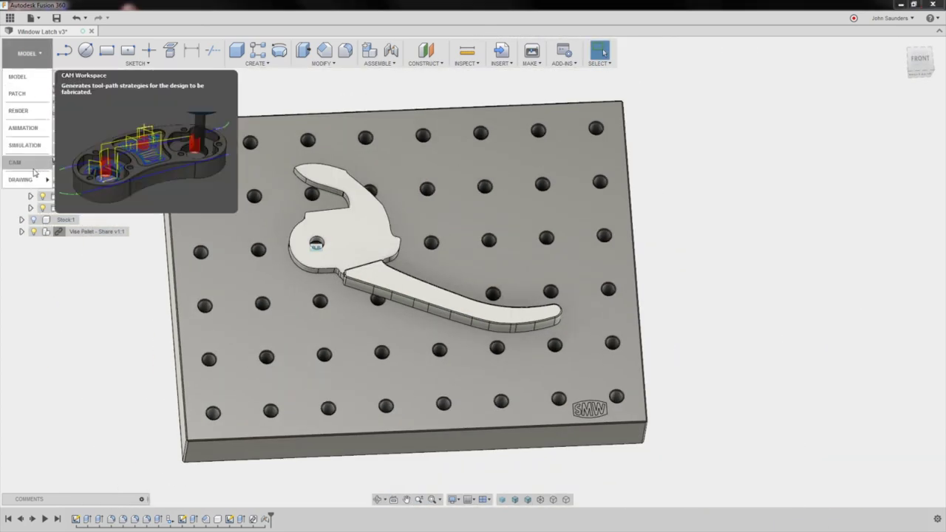
left_click(33, 166)
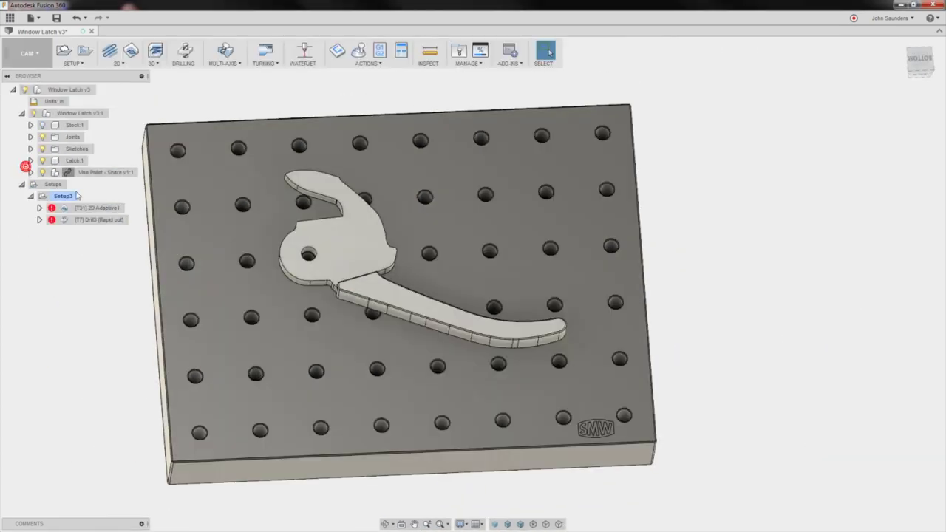
left_click(63, 196)
key("ctrl+g")
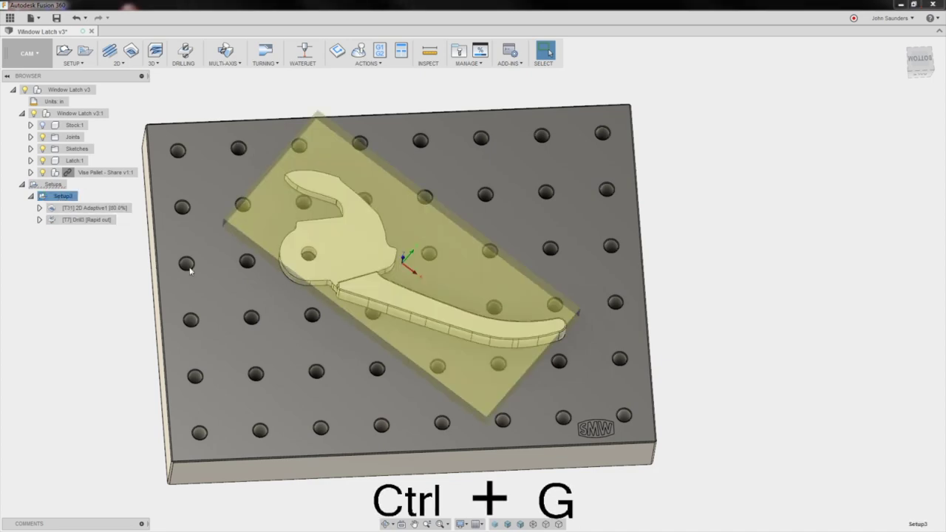
Examine how the latch and Setup3's stock sit on the vise pallet relative to its holes and edges
middle_click_drag(357, 262, 360, 286, "shift")
scroll(633, 354, "up", 3)
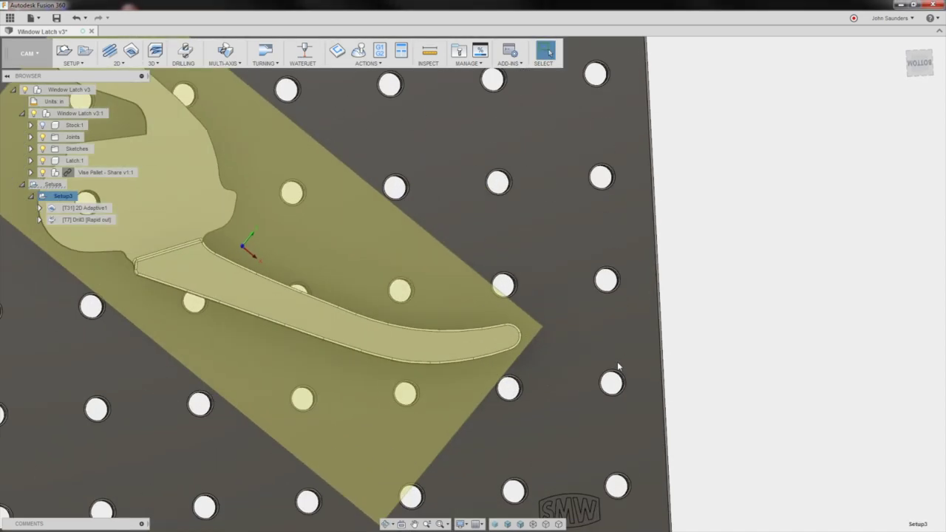
scroll(581, 402, "down", 3)
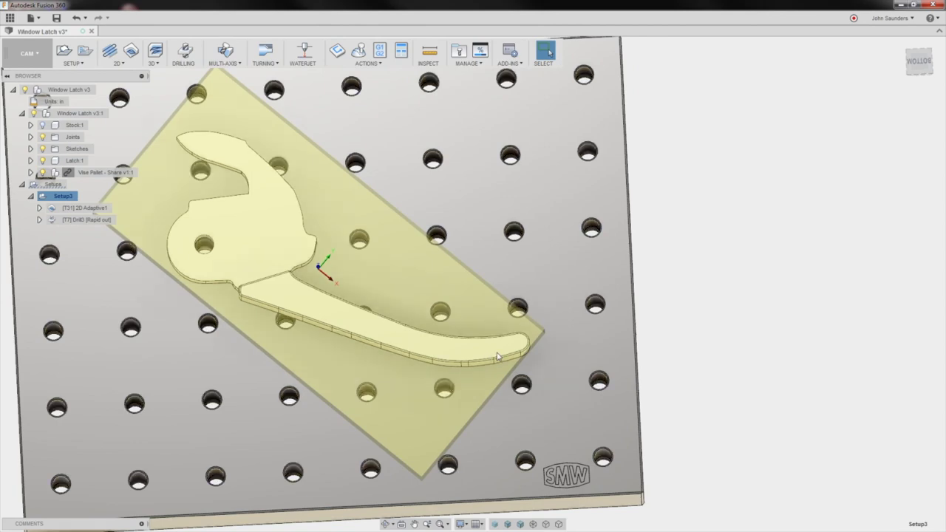
scroll(507, 354, "down", 3)
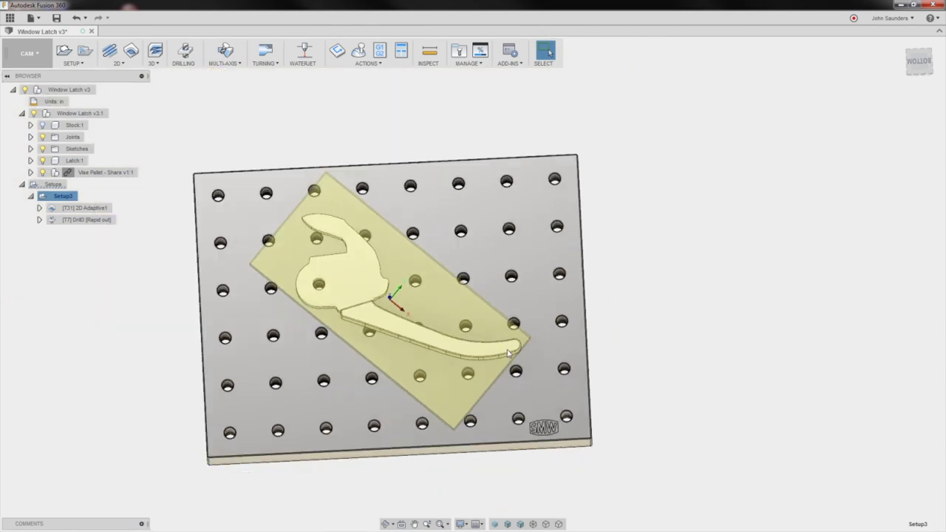
middle_click_drag(508, 353, 511, 319, "shift")
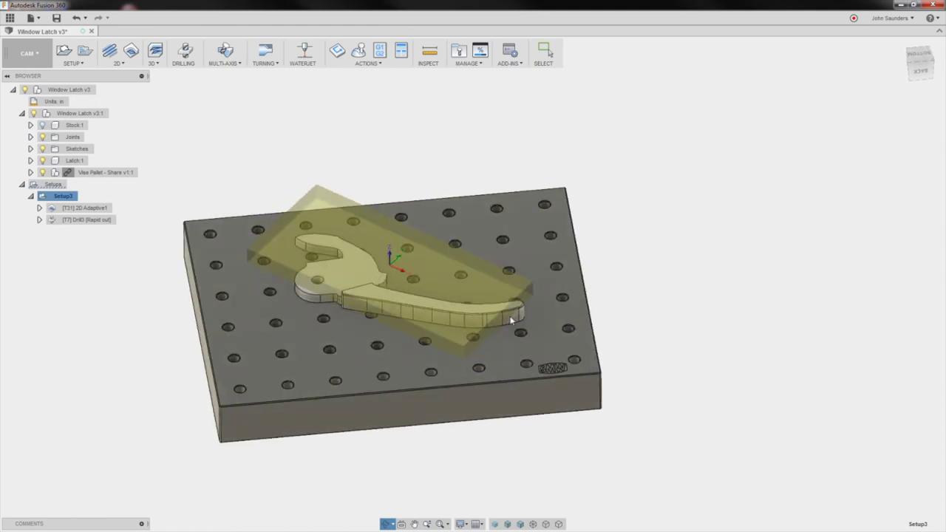
scroll(498, 317, "down", 2)
scroll(416, 213, "down", 1)
middle_click_drag(415, 228, 436, 228, "shift")
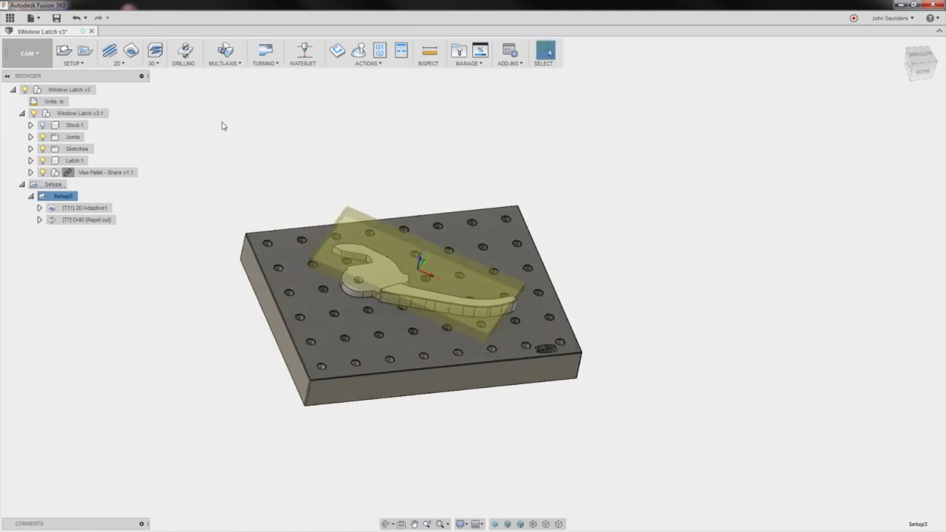
Switch to the Model workspace and create a new component named Clamp under the top-level window latch assembly
left_click(85, 90)
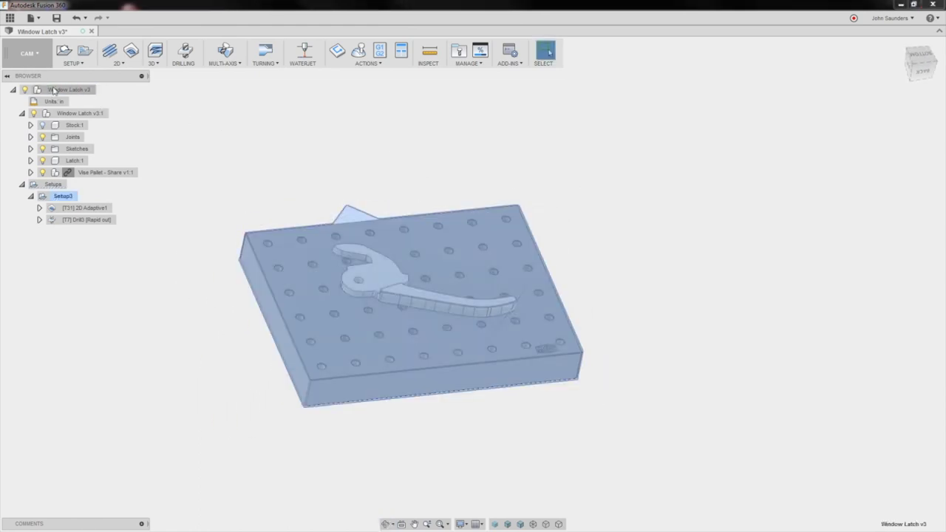
left_click(27, 54)
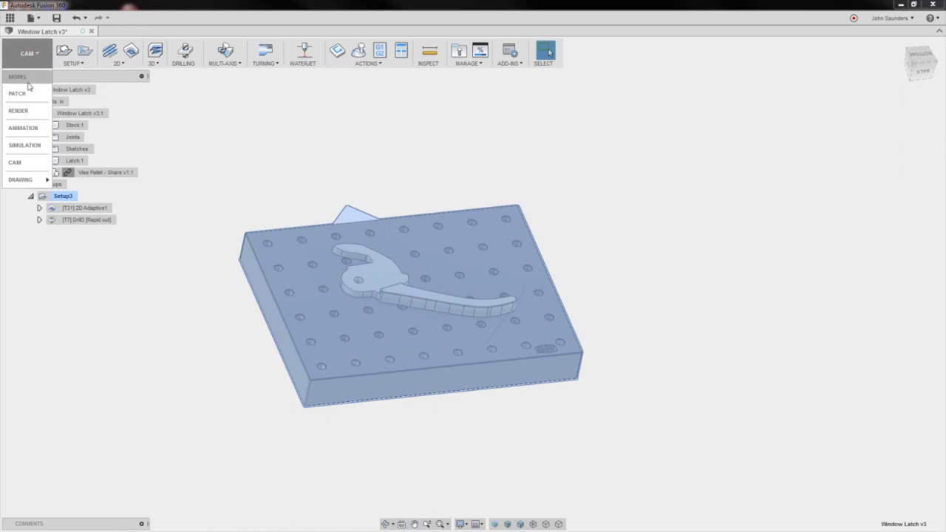
left_click(28, 78)
right_click(66, 90)
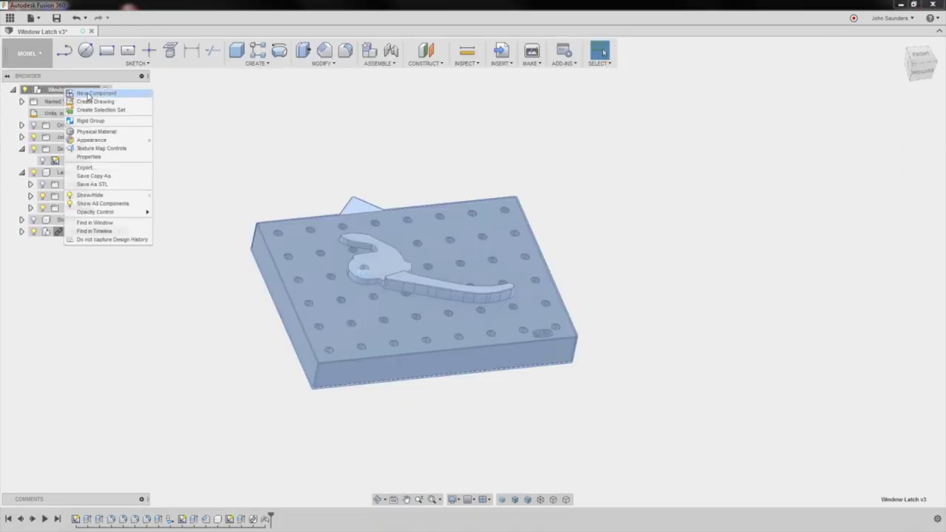
left_click(87, 95)
key("ctrl+shift+Left")
type("Clamp")
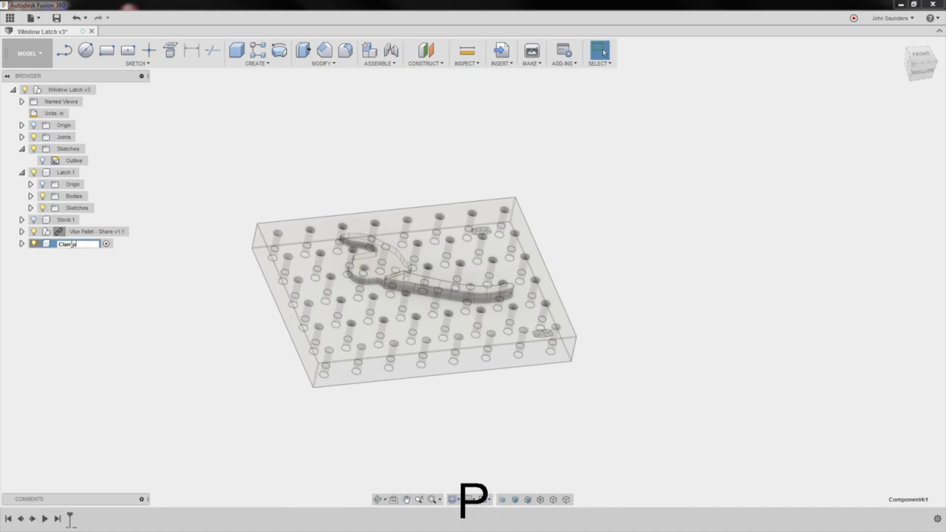
key("Return")
Sketch a rectangle about 1.27 by 0.87 in over the end of the latch handle on the handle's upper face
left_click(106, 50)
middle_click_drag(403, 323, 622, 200, "shift")
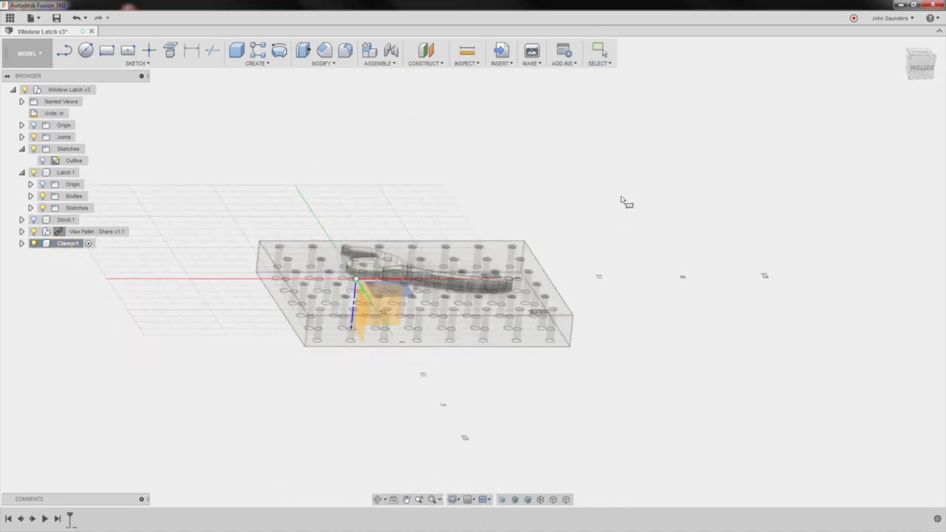
scroll(616, 211, "up", 3)
middle_click_drag(588, 280, 595, 199)
scroll(435, 245, "up", 3)
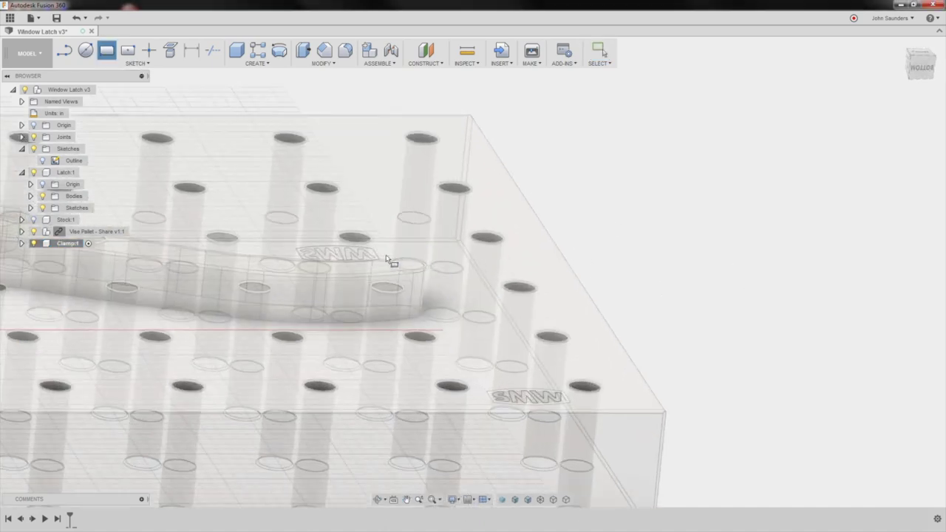
left_click(374, 272)
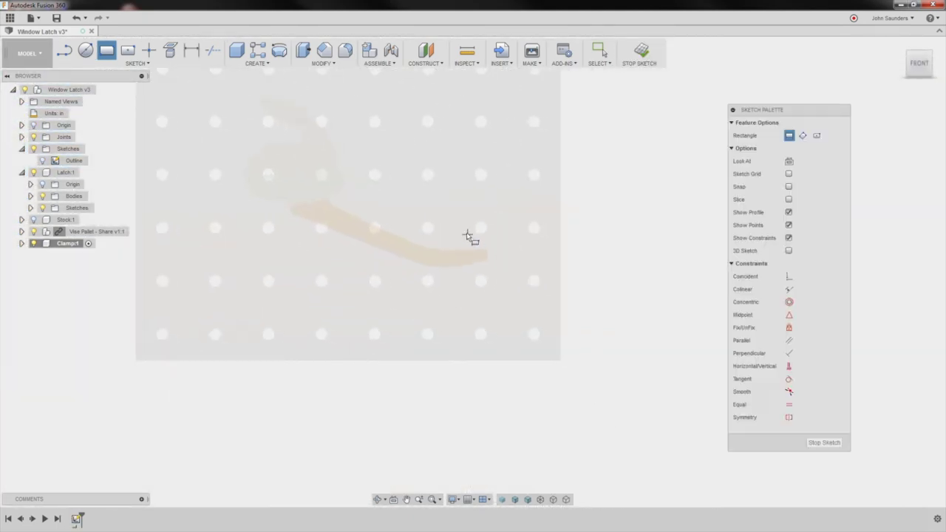
left_click(455, 238)
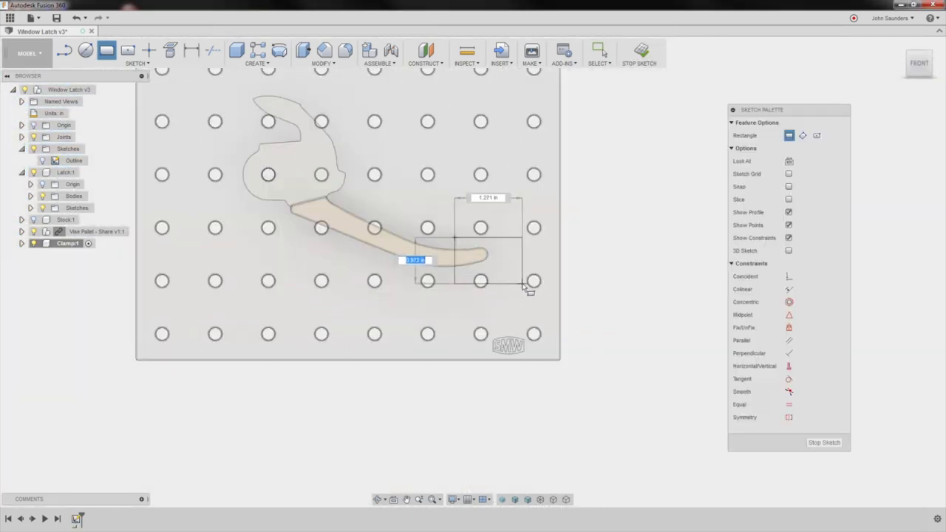
left_click(523, 283)
Extrude both profiles inside the rectangle 0.5 in upward from the handle as a new clamp body
mouse_move(619, 238)
middle_mouse_down("shift")
mouse_move(625, 209)
mouse_move(572, 226)
middle_mouse_up("shift")
key("e")
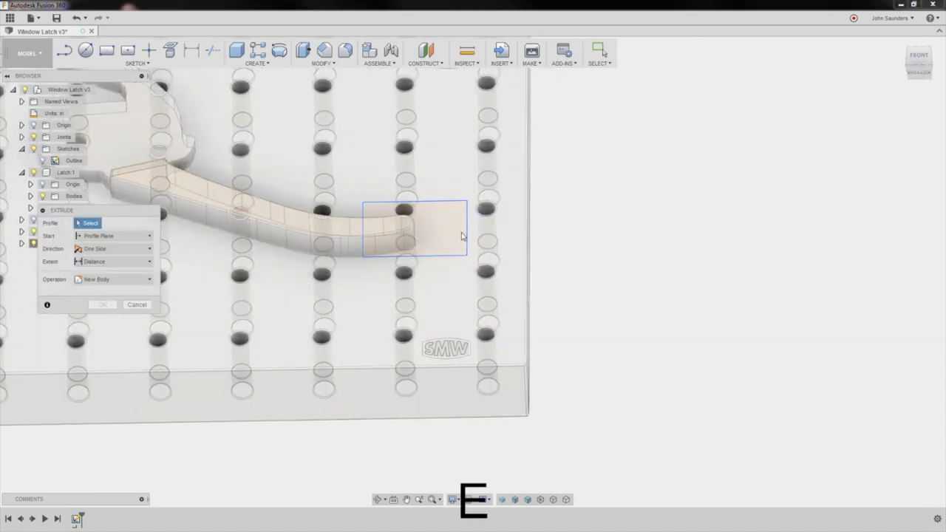
left_click(440, 231)
left_click(404, 220)
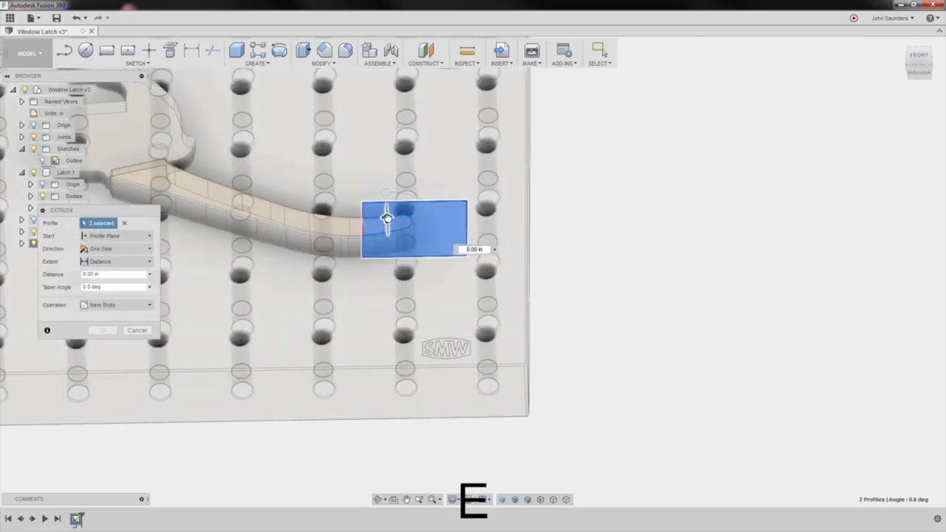
left_click_drag(386, 217, 385, 209)
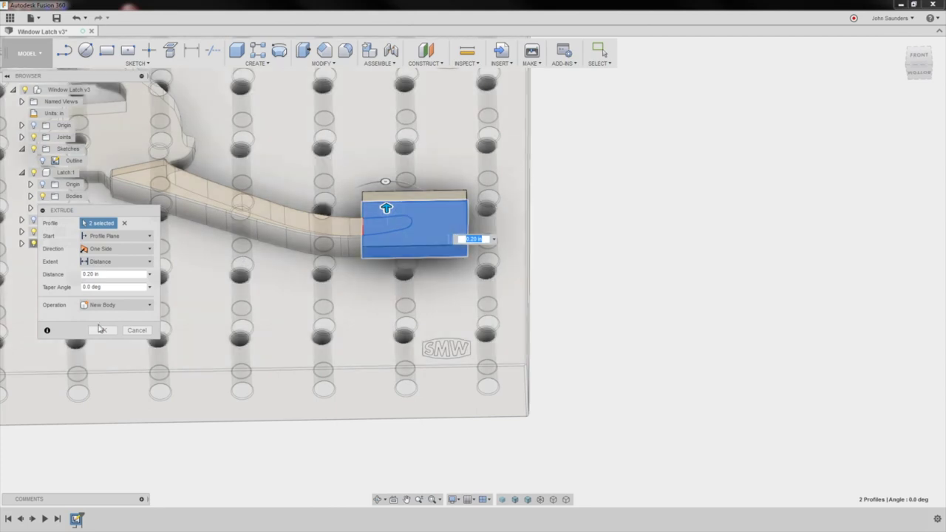
key("Delete")
type("5")
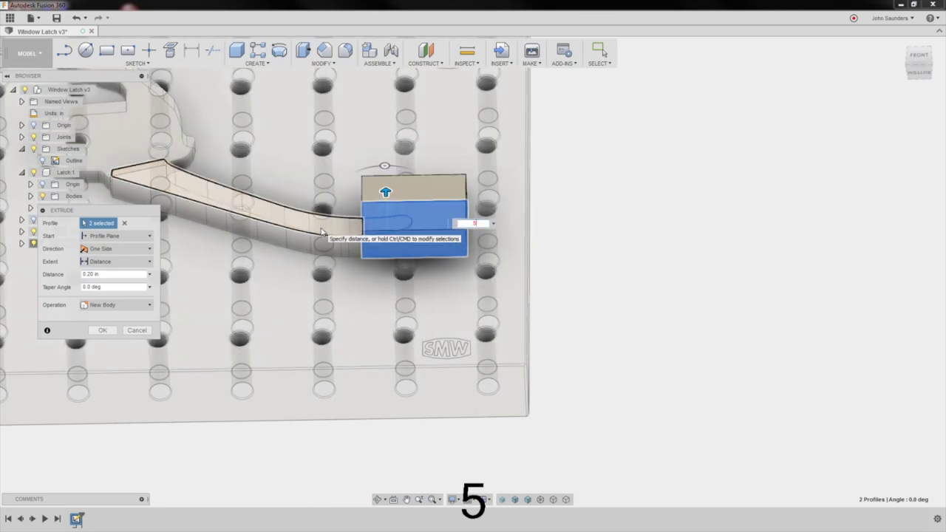
left_click(108, 331)
scroll(504, 266, "down", 5)
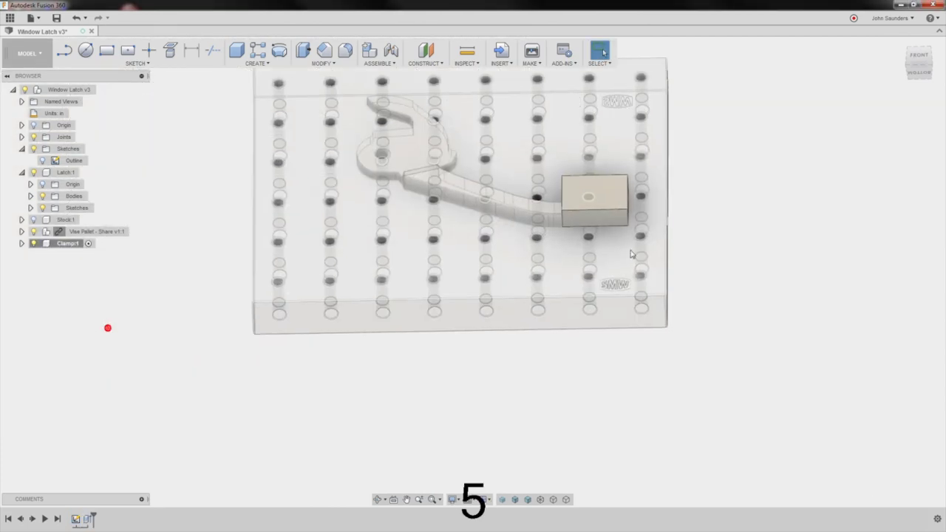
middle_click_drag(634, 256, 337, 226, "shift")
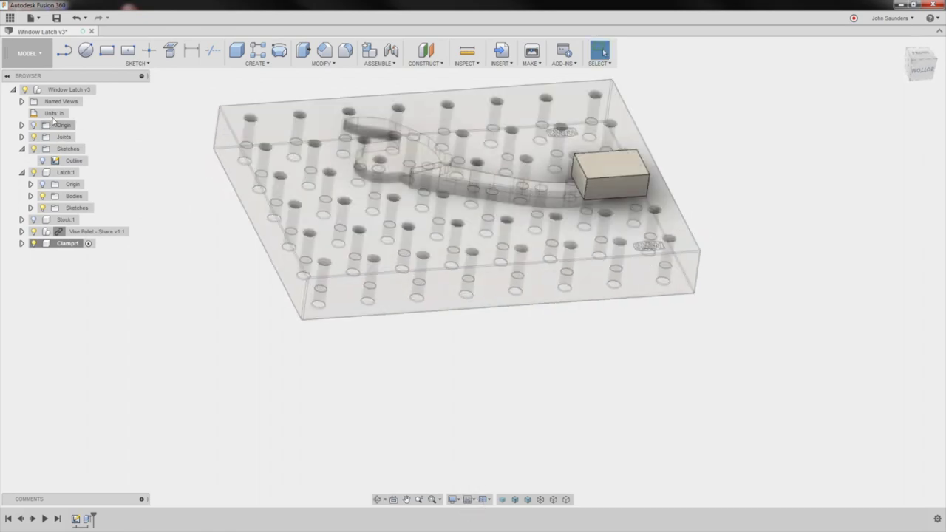
Switch back to the CAM workspace, regenerate Setup3's toolpaths, and inspect how the clamp block sits against the latch and stock
left_click(35, 55)
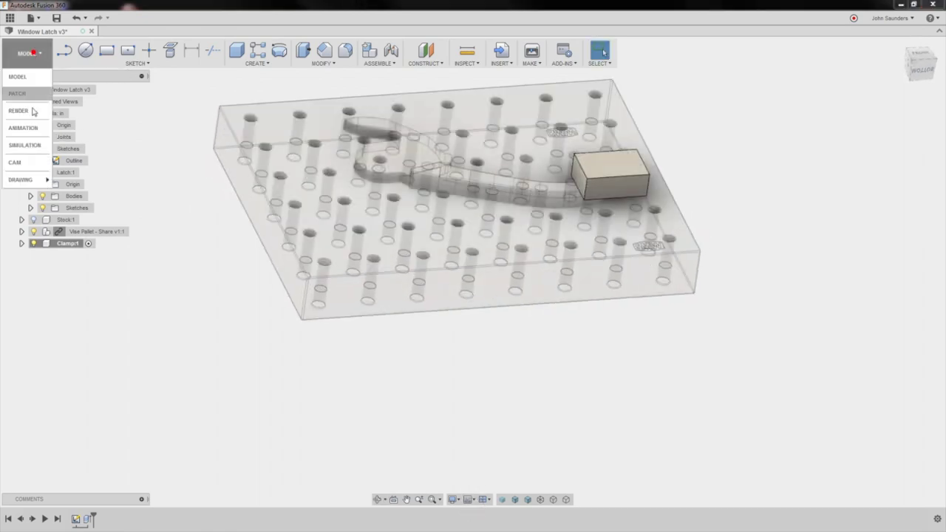
left_click(25, 163)
key("ctrl+g")
scroll(473, 236, "up", 3)
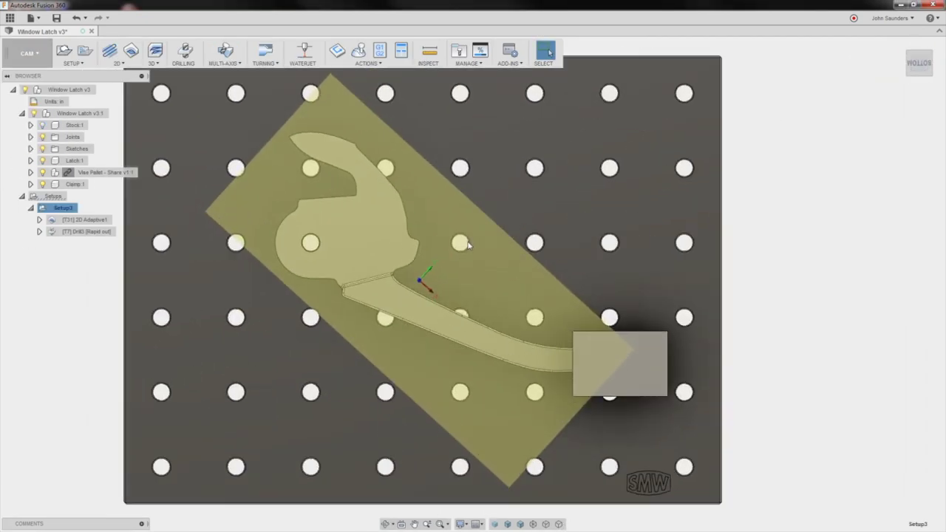
middle_click_drag(370, 295, 416, 258, "shift")
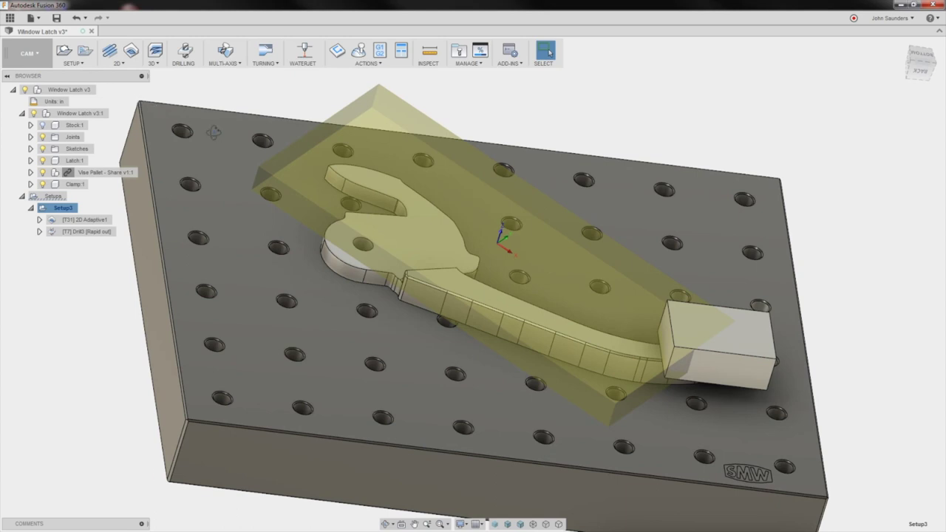
scroll(240, 160, "down", 3)
middle_click_drag(241, 159, 324, 175, "shift")
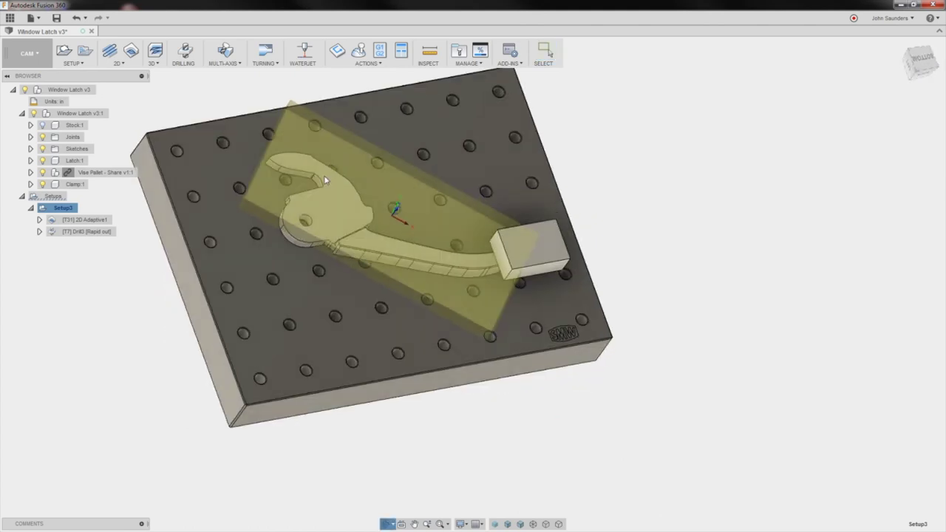
middle_click_drag(350, 219, 326, 208, "shift")
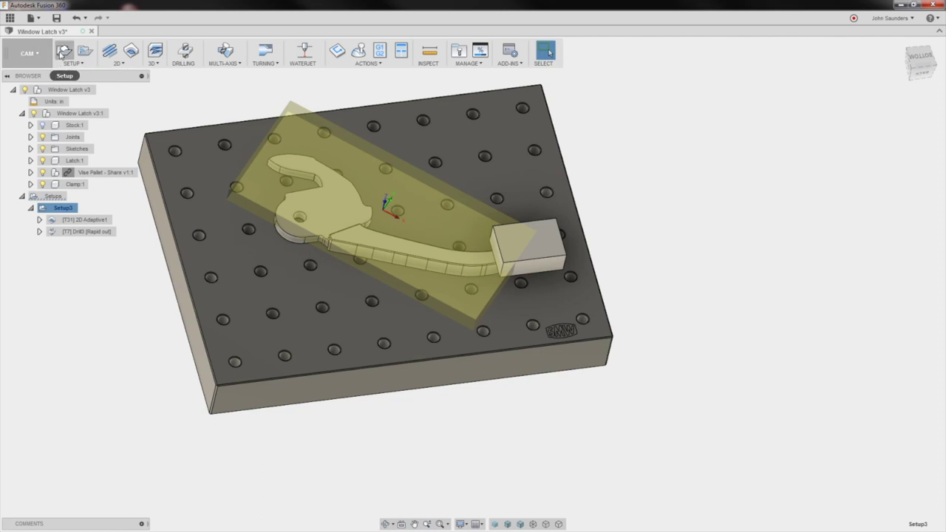
Create a new milling setup and replace its default model bodies with only the latch and the clamp block
left_click(64, 52)
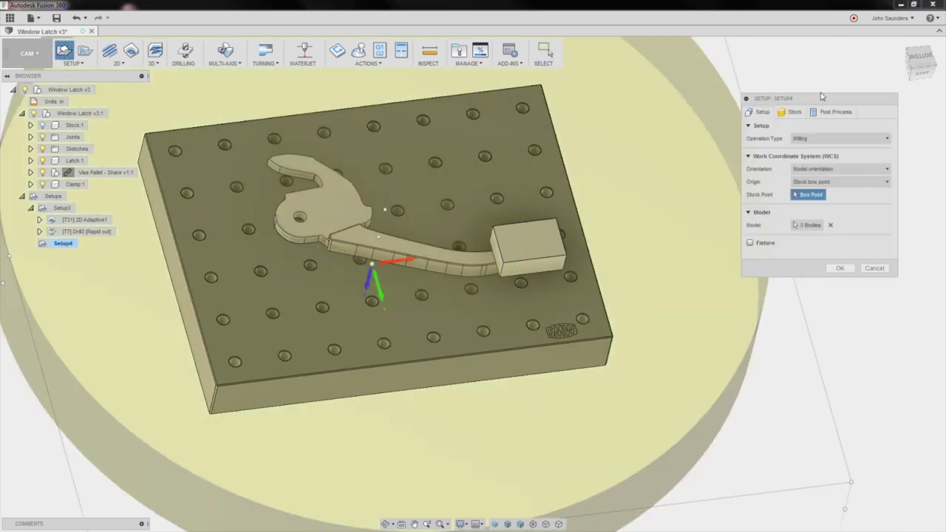
left_click(795, 116)
left_click(761, 115)
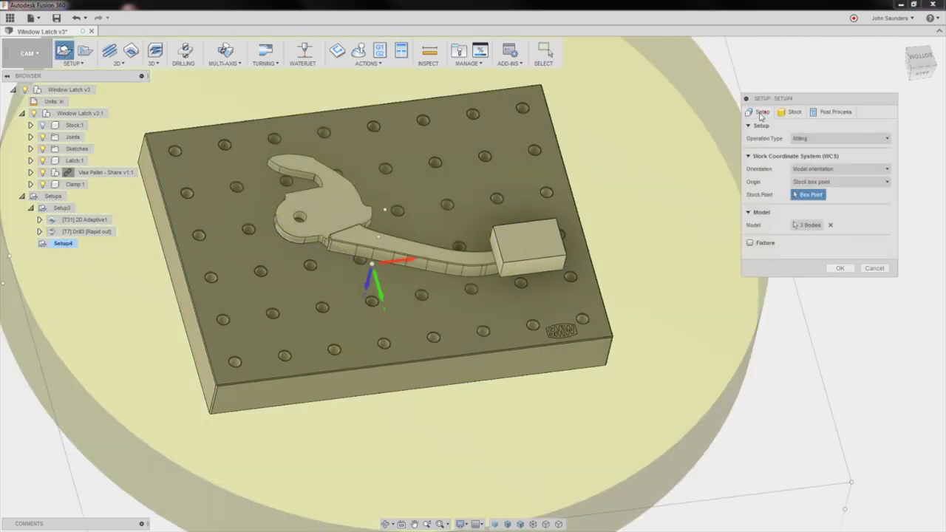
left_click(832, 226)
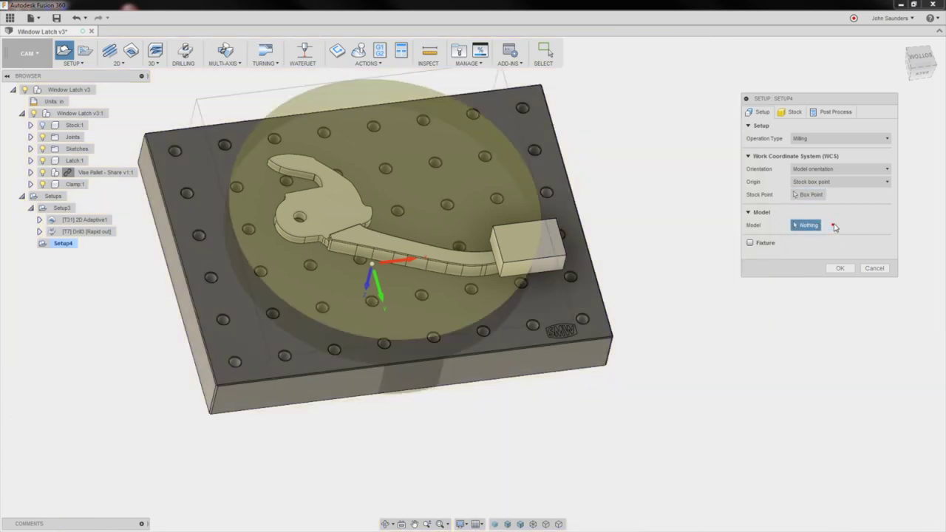
left_click(365, 242)
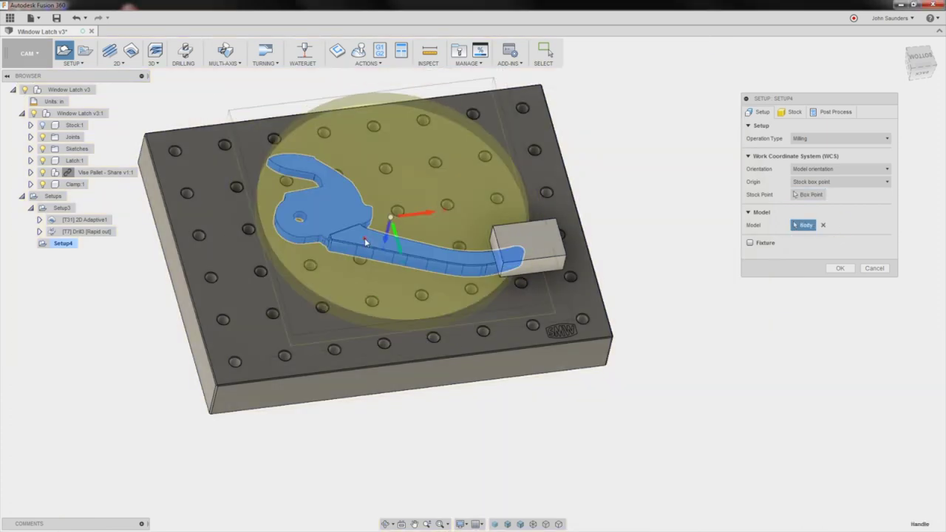
left_click(539, 250)
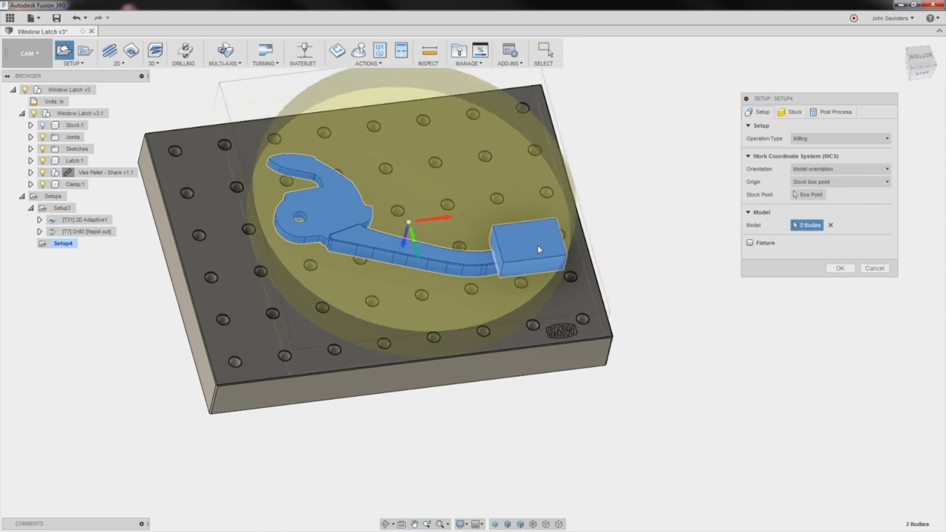
Set the new setup's stock mode to From solid and use Body1 of the Stock component as the stock
left_click(790, 111)
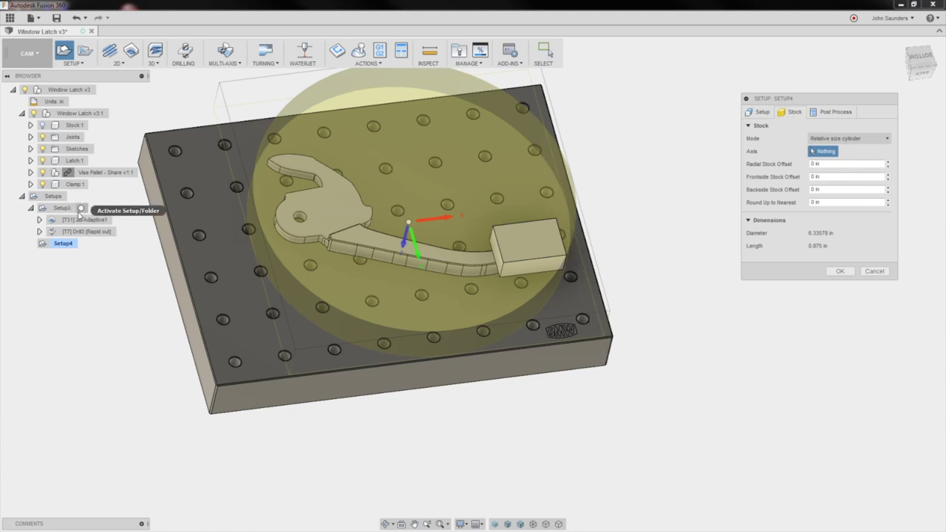
left_click(819, 140)
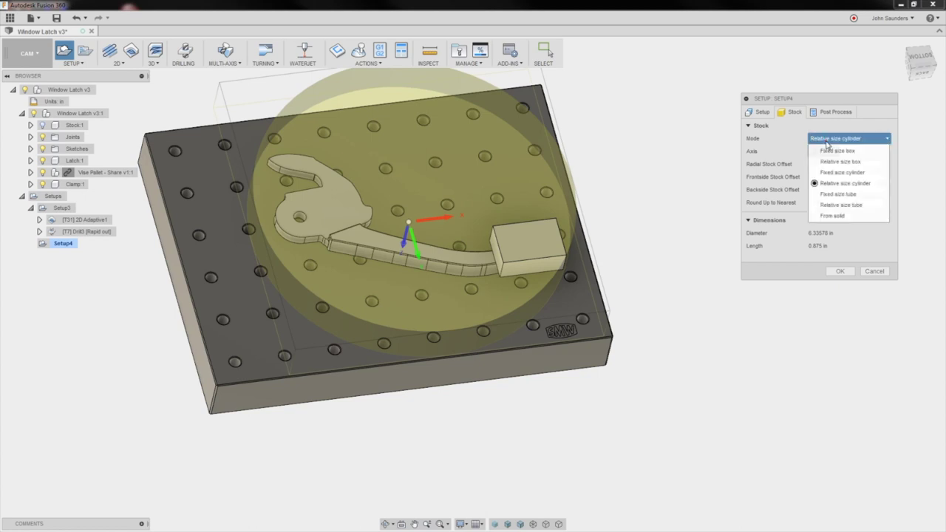
left_click(831, 215)
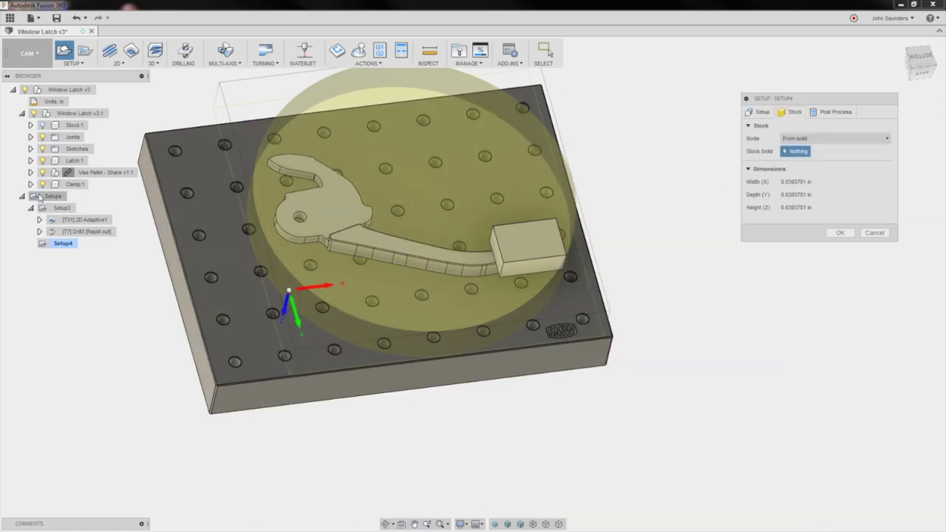
left_click(31, 126)
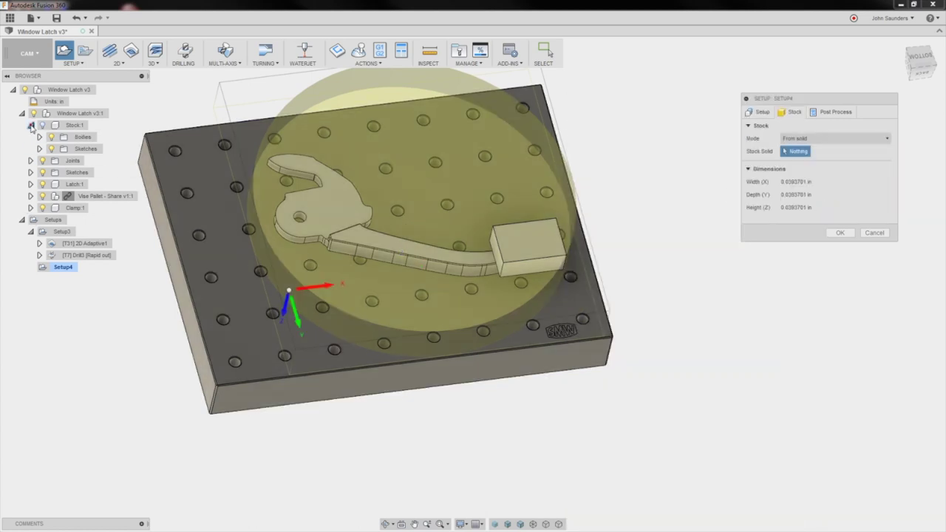
left_click(39, 136)
left_click(82, 148)
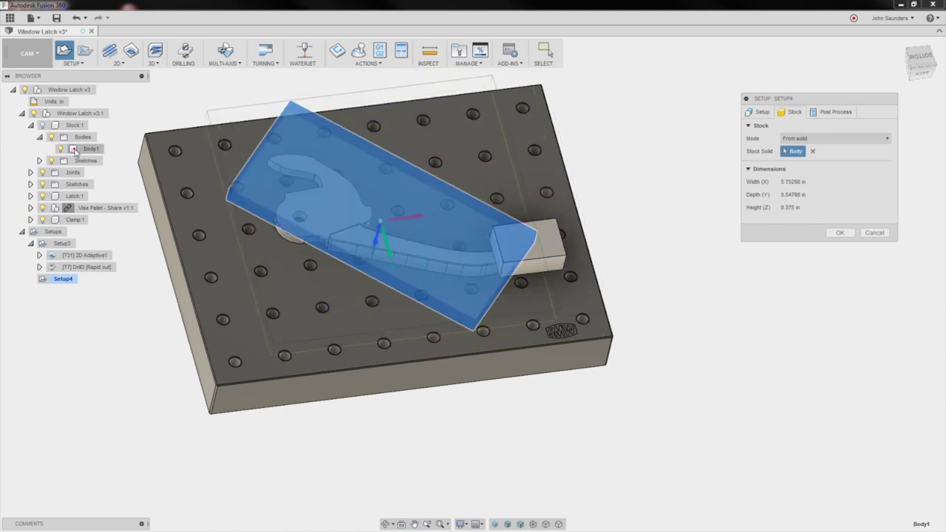
Orient the setup's WCS by Z axis/plane and X axis, using the pallet's upper face for Z and its long front edge for X
left_click(760, 112)
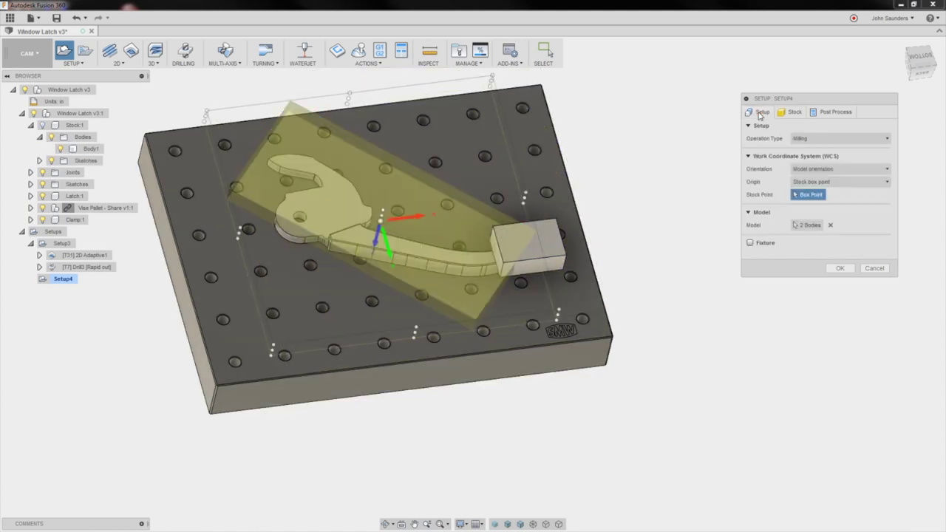
left_click(828, 169)
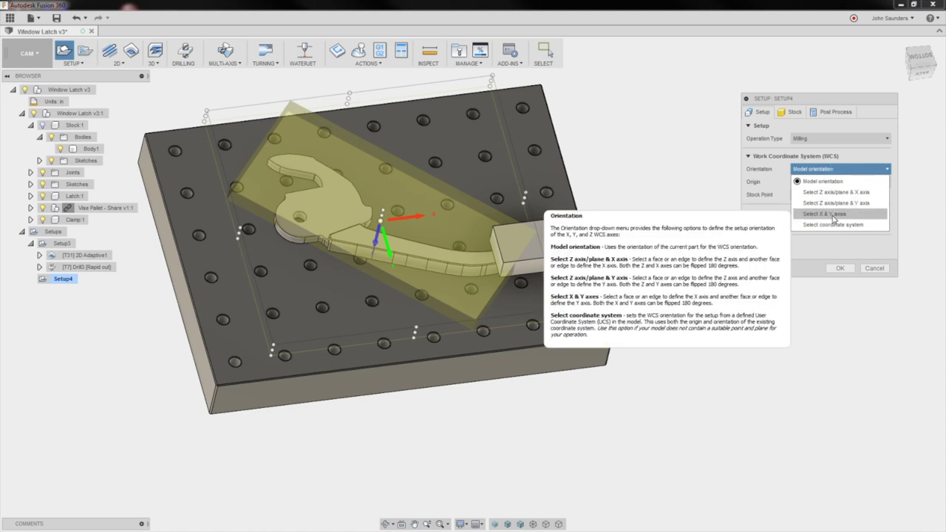
left_click(828, 192)
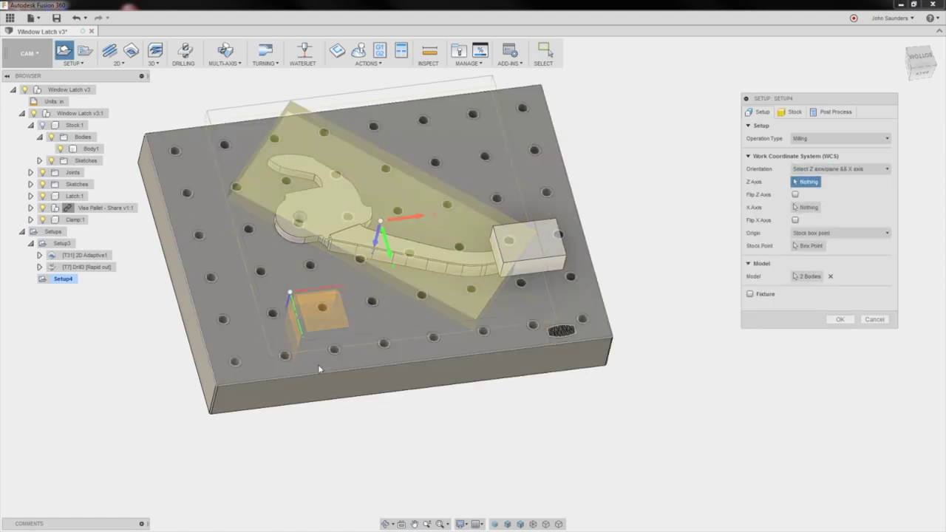
left_click(318, 365)
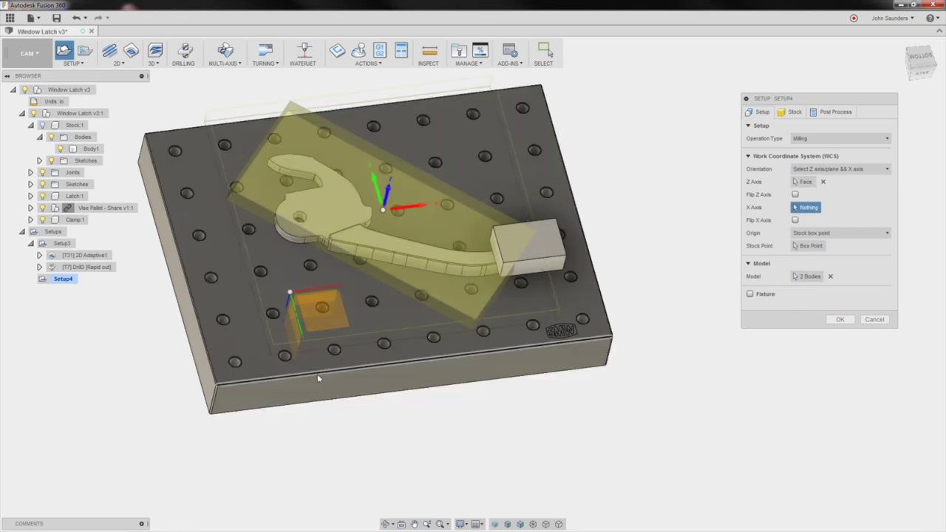
left_click(317, 379)
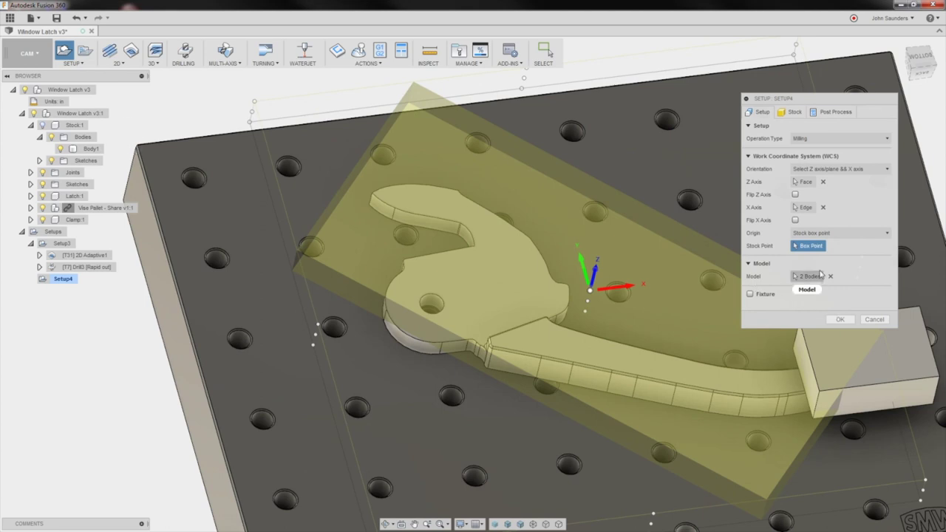
Try Model box point as the setup's WCS origin, and replace it with Selected point
left_click(811, 233)
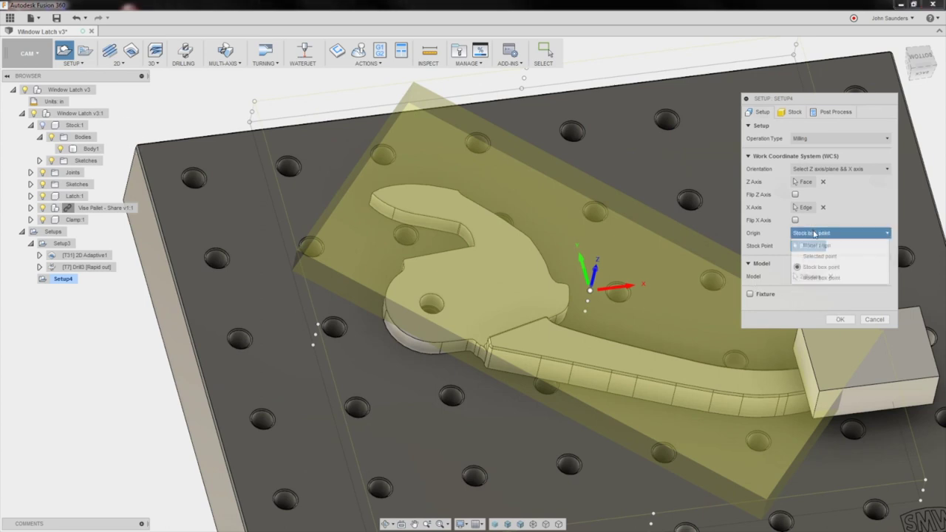
left_click(820, 277)
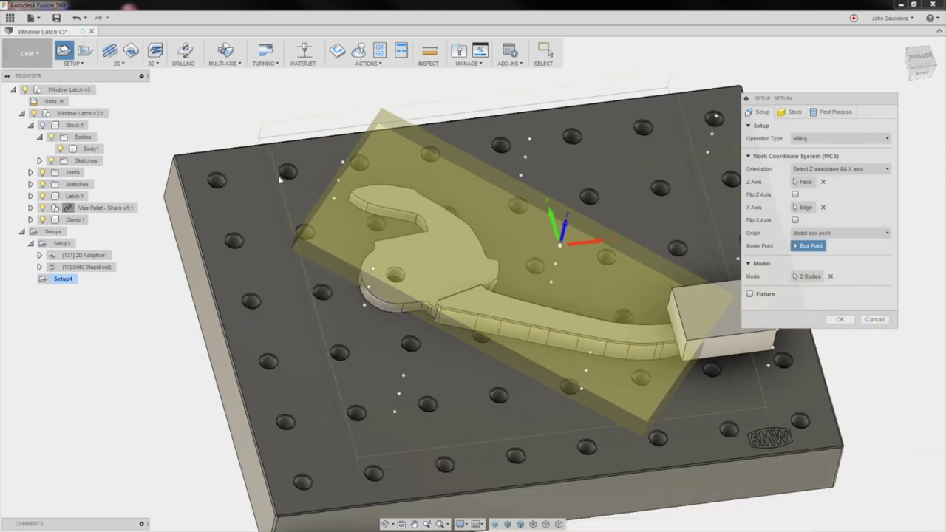
left_click(819, 234)
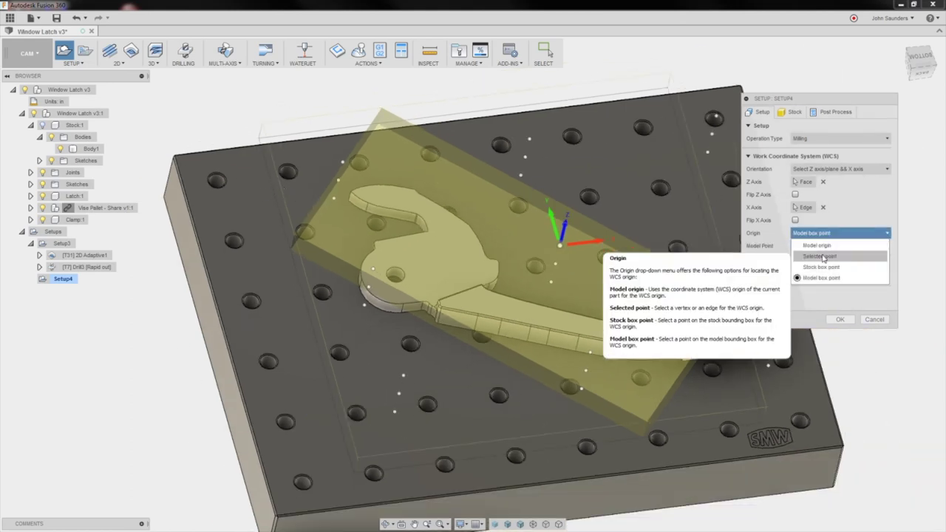
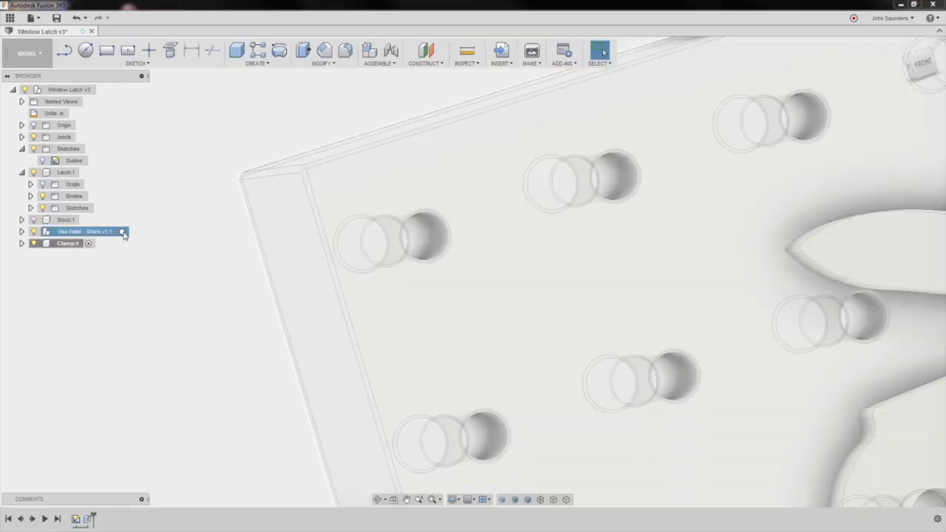
Activate the Vise Pallet component in the Model workspace and delete the small vertical chamfer face at the pallet's back-left corner
mouse_move(122, 235)
left_mouse_down()
mouse_move(161, 275)
mouse_move(141, 238)
left_mouse_up()
left_click(124, 233)
scroll(227, 198, "up", 2)
left_click(266, 175)
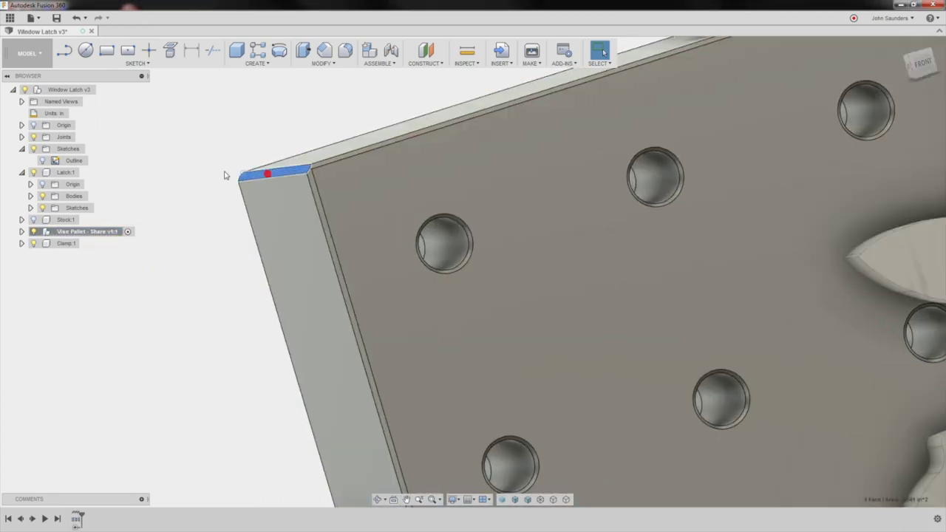
key("Delete")
mouse_move(223, 175)
middle_mouse_down("shift")
mouse_move(200, 138)
mouse_move(222, 129)
middle_mouse_up("shift")
middle_click_drag(224, 85, 233, 224)
scroll(273, 177, "up", 3)
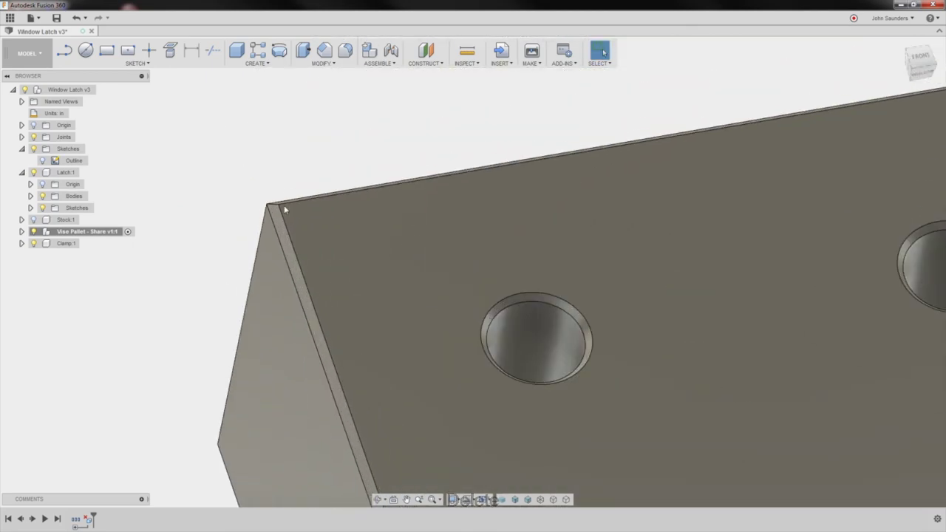
Delete the two chamfer faces along the pallet's upper edges that meet at the back-left corner, leaving a sharp corner
left_click(270, 206)
key("Delete")
mouse_move(248, 154)
middle_mouse_down("shift")
mouse_move(243, 193)
mouse_move(215, 152)
mouse_move(235, 186)
mouse_move(197, 160)
middle_mouse_up("shift")
left_click(277, 198)
key("Delete")
scroll(255, 202, "down", 3)
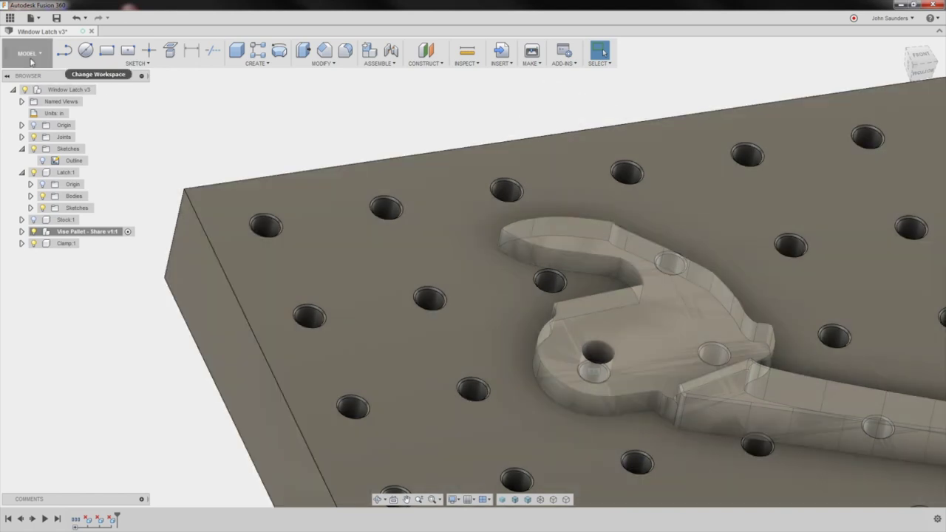
Return to the CAM workspace and rename Setup4 as "Machining on the Vise Pallet"
left_click(31, 62)
left_click(15, 162)
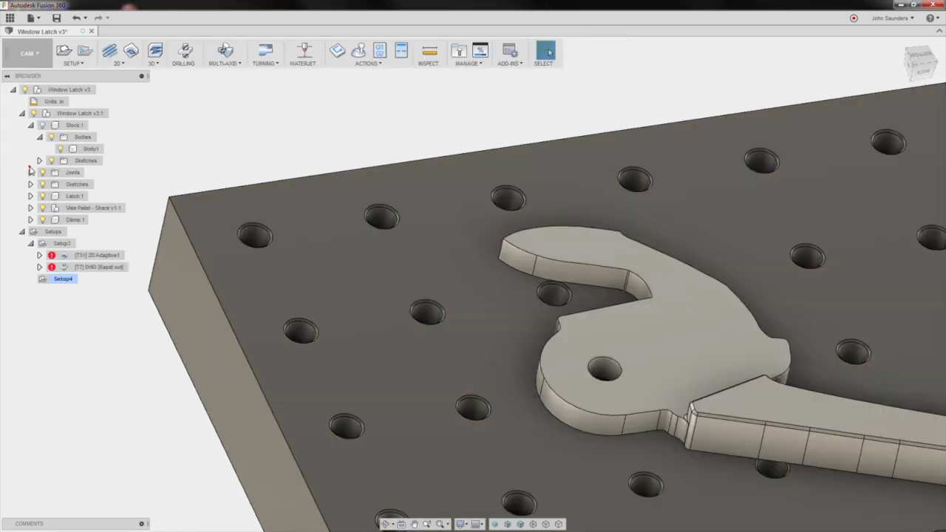
left_click(59, 280)
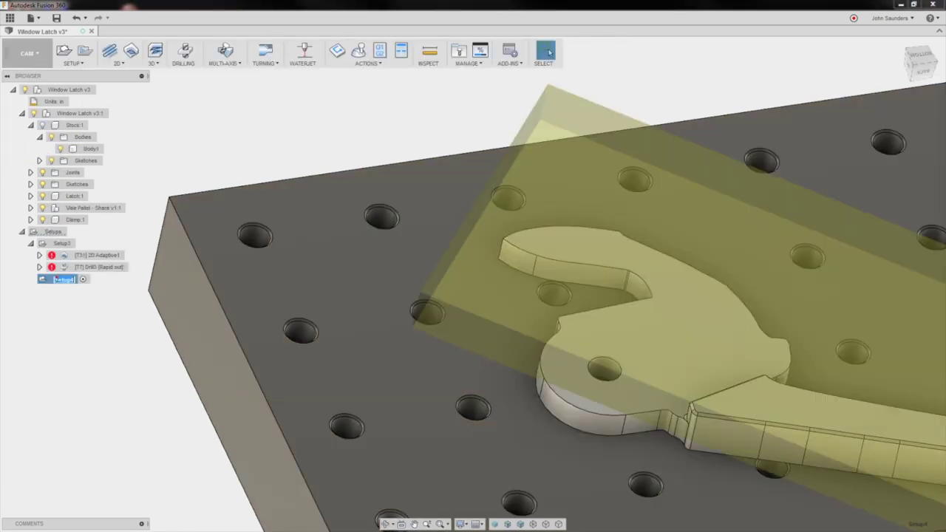
type("Machiing")
key("BackSpace")
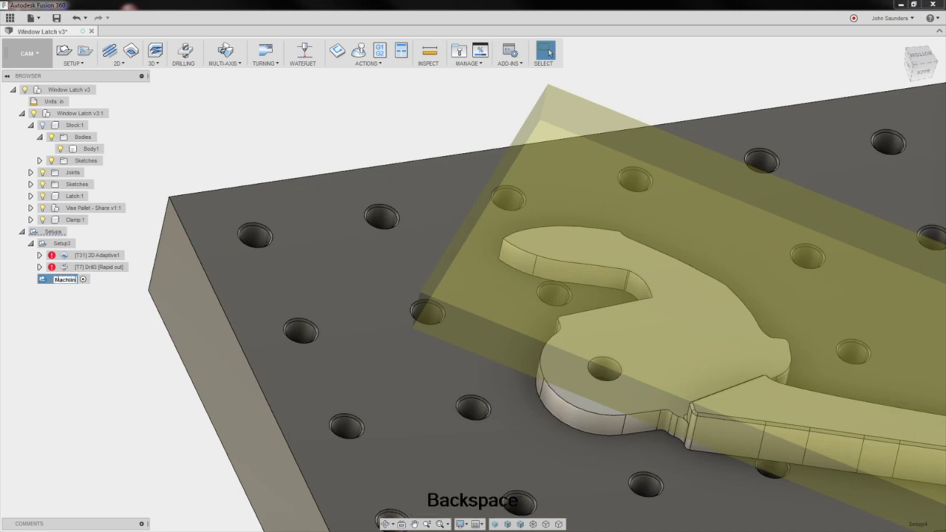
type("ng on the Pa")
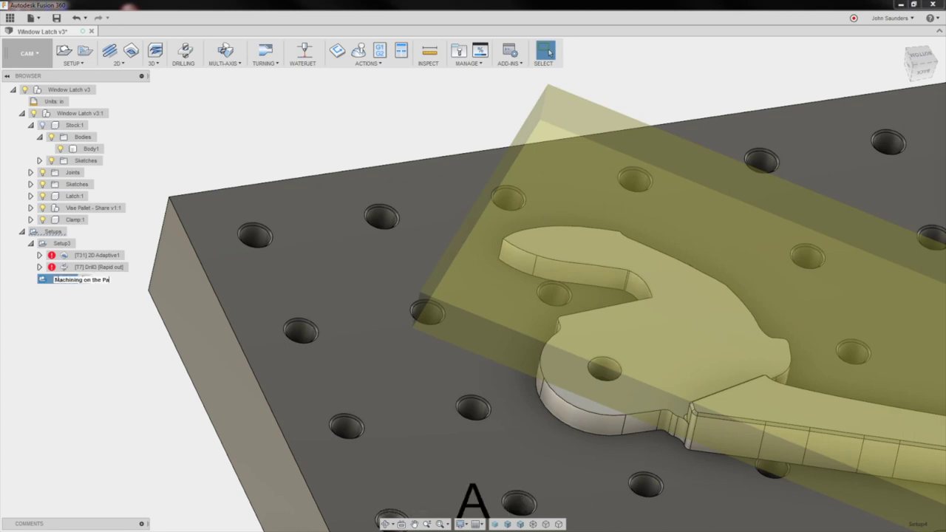
key("BackSpace")
key("BackSpace")
type("Vise Pallet")
key("Return")
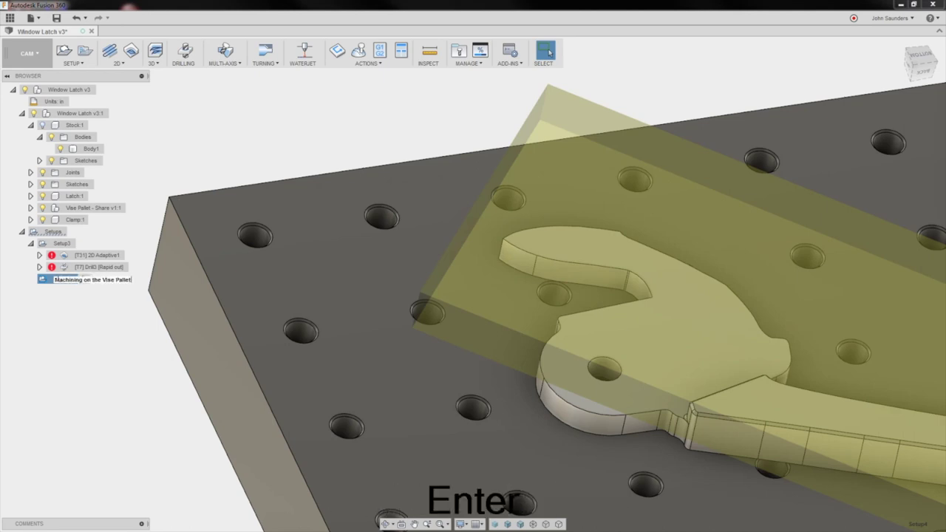
Rename Setup3 as "Machining in Vise Jaws"
left_click(59, 247)
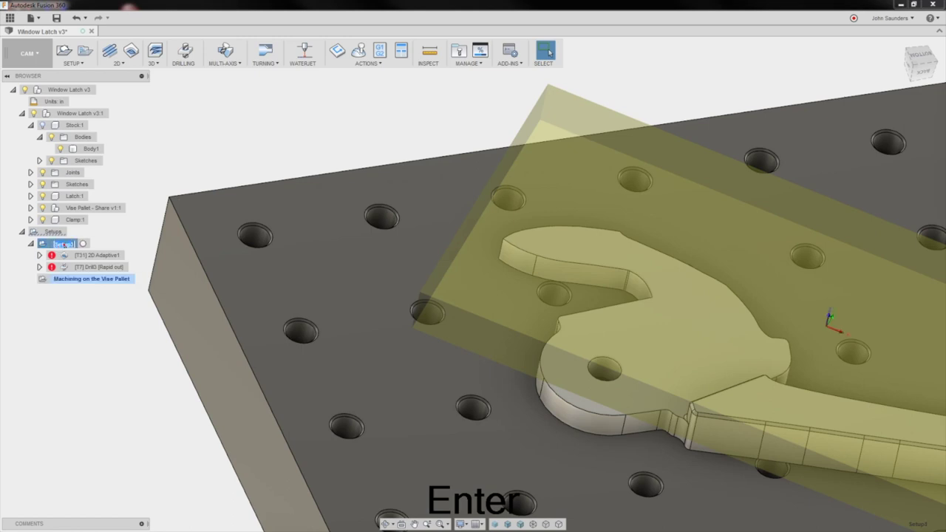
type("Machining ")
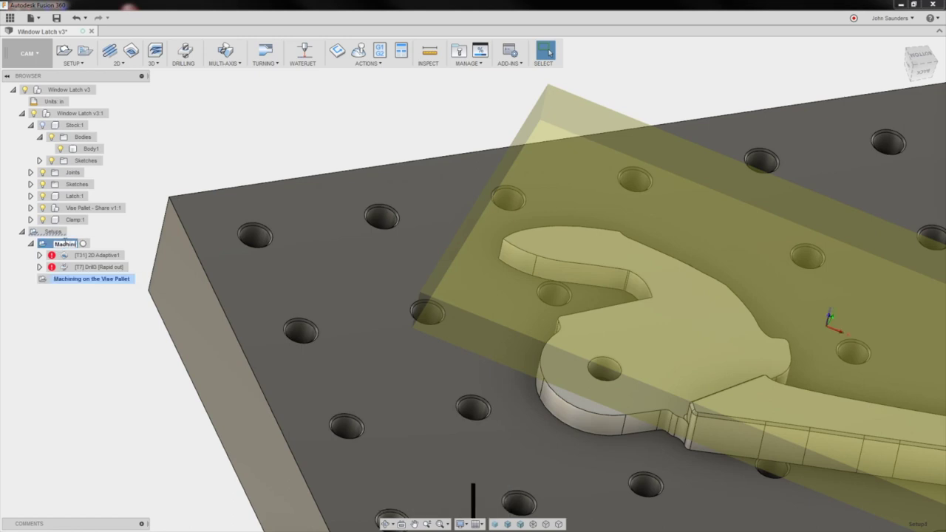
type("IN")
key("BackSpace")
key("BackSpace")
key("BackSpace")
type("in Vse")
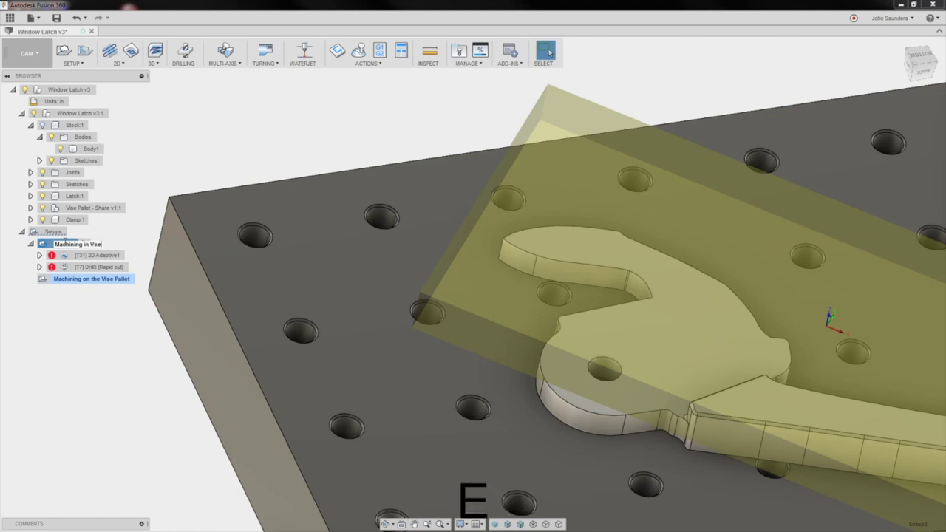
key("BackSpace")
type("ise Jaws")
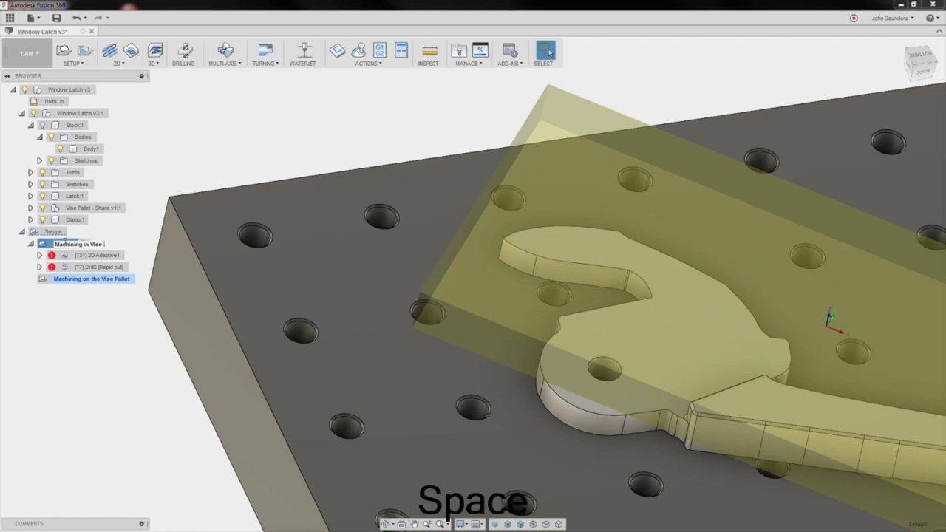
key("Return")
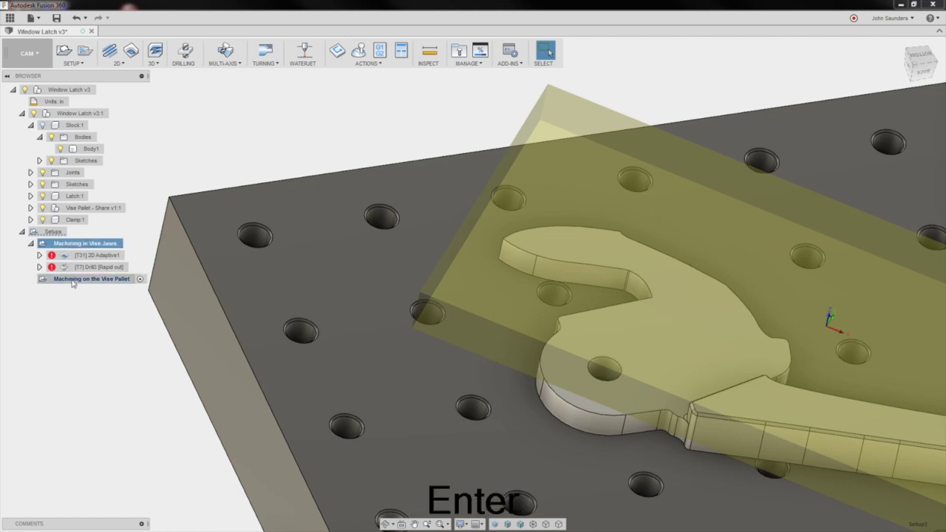
Edit the vise pallet setup to place its WCS origin on the pallet's sharp upper back-left corner, and accept the setup
right_click(74, 279)
left_click(87, 285)
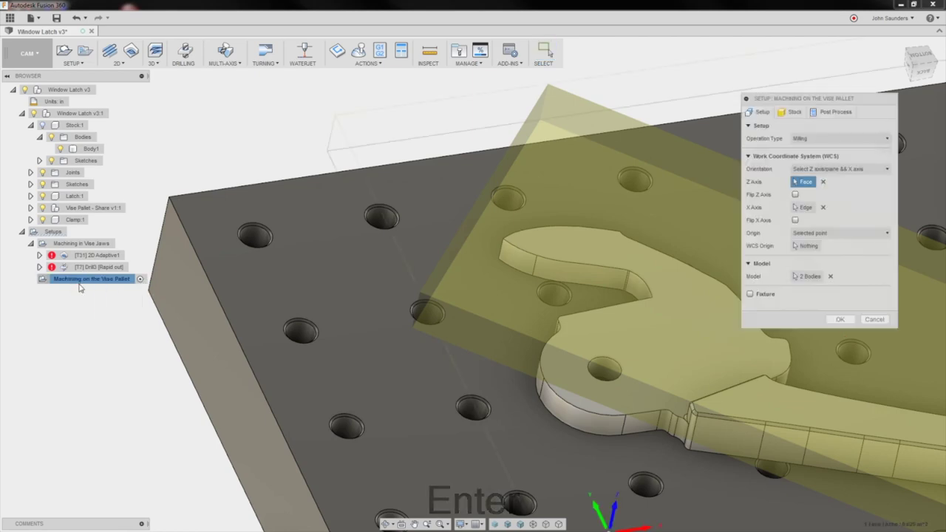
left_click(808, 247)
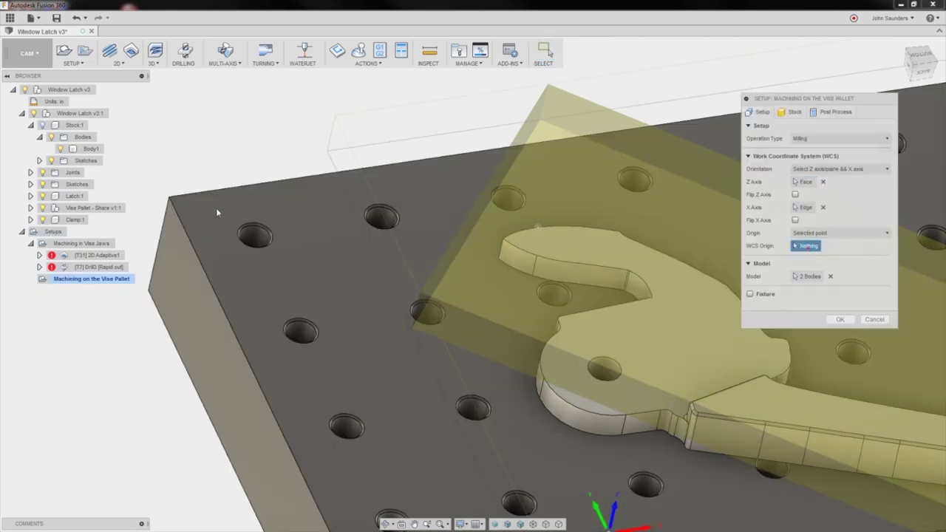
left_click(169, 198)
scroll(206, 202, "down", 4)
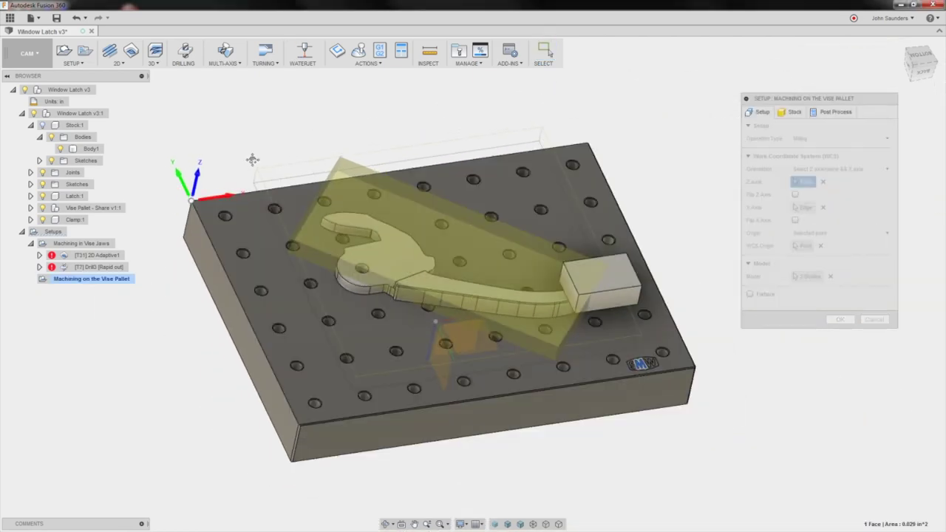
middle_click_drag(252, 158, 220, 147)
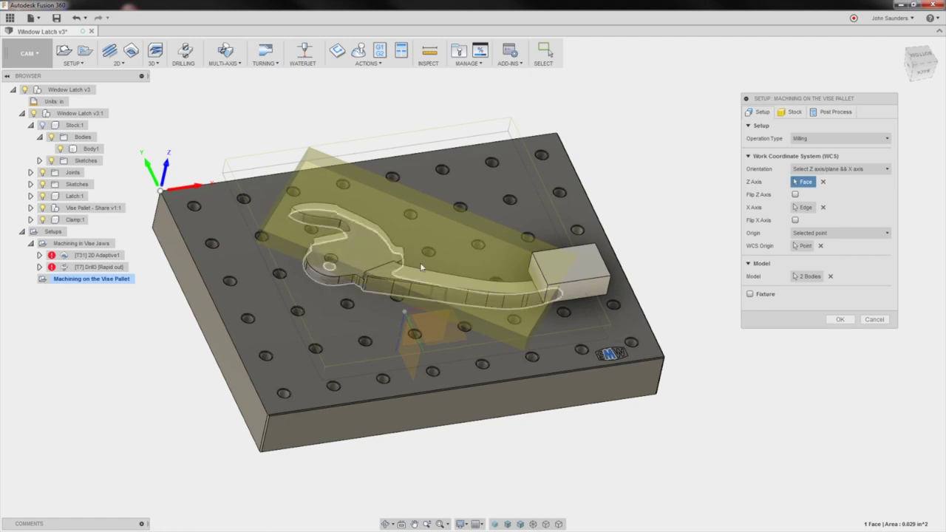
left_click(840, 319)
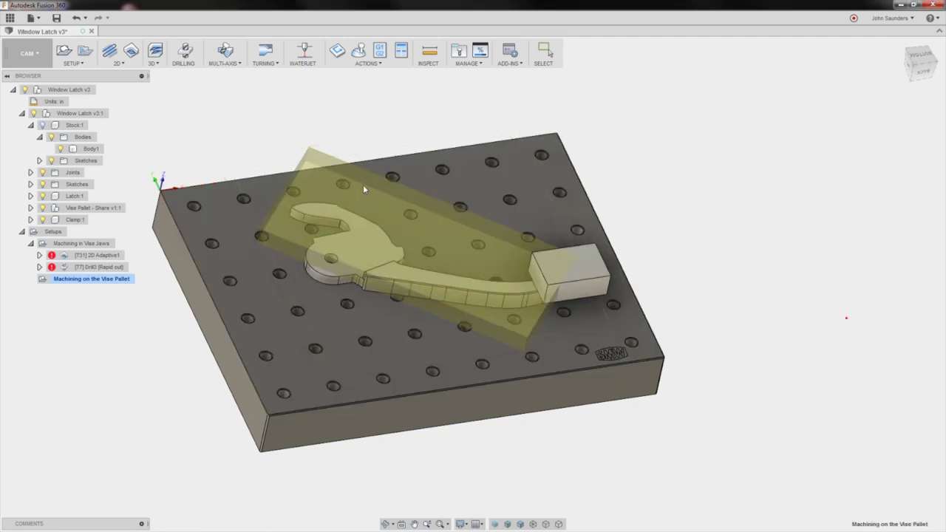
mouse_move(267, 249)
middle_mouse_down("shift")
mouse_move(268, 285)
mouse_move(263, 267)
middle_mouse_up("shift")
key("Escape")
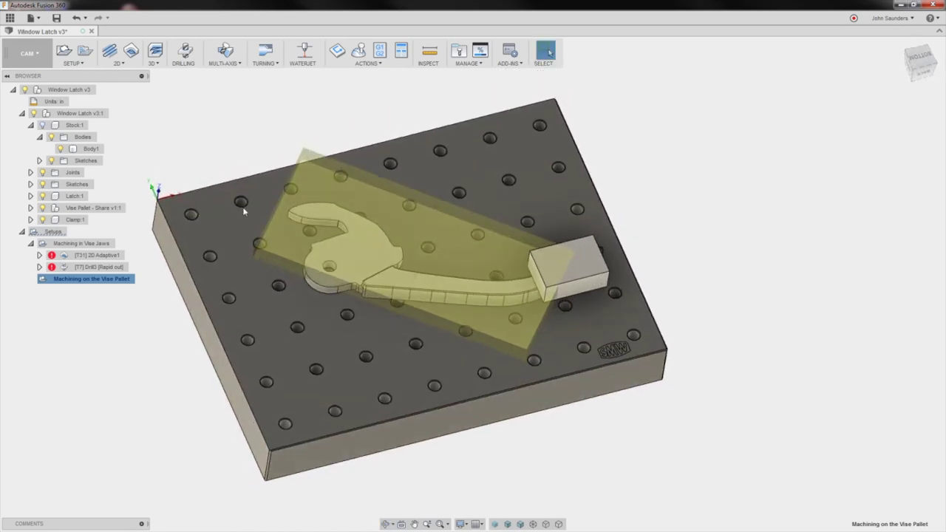
left_click(123, 66)
left_click(130, 73)
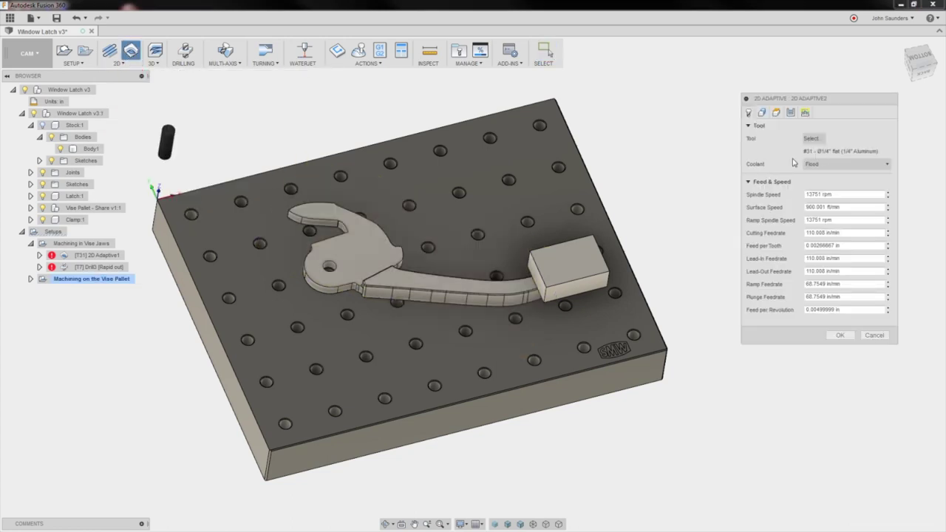
left_click(763, 113)
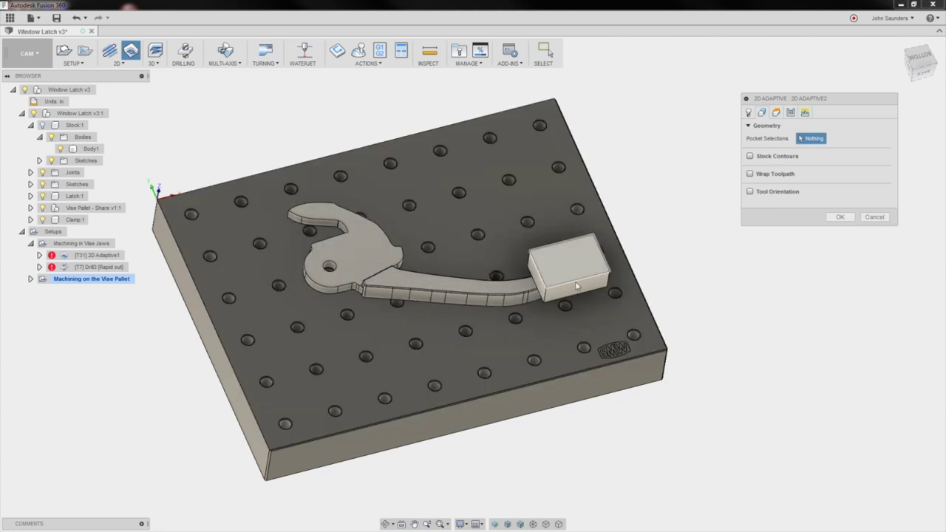
left_click(874, 217)
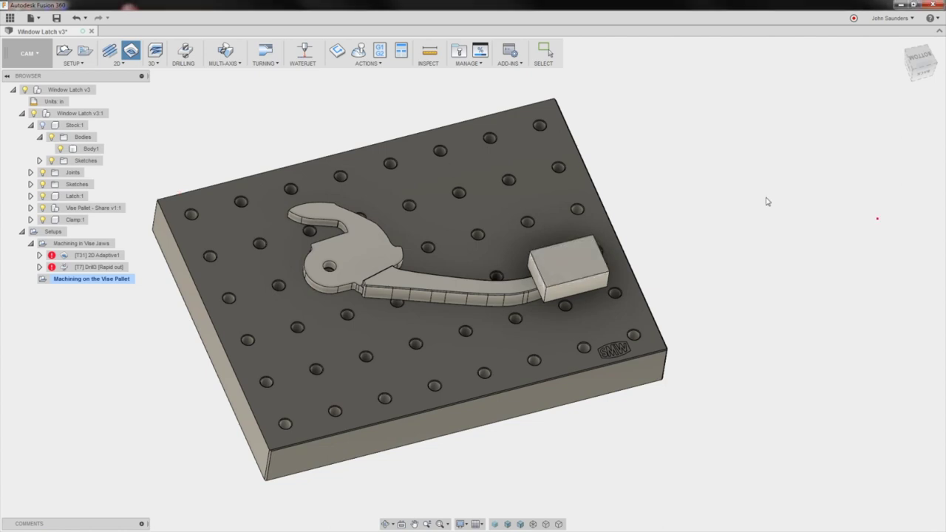
Create a 3D adaptive clearing operation in the vise pallet setup, with its bottom height referenced to the pallet's top face
left_click(153, 63)
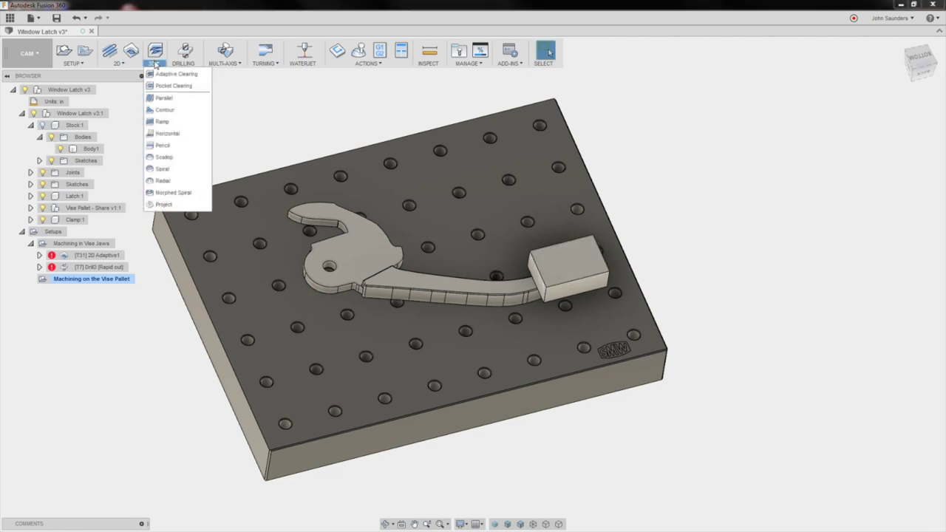
left_click(165, 75)
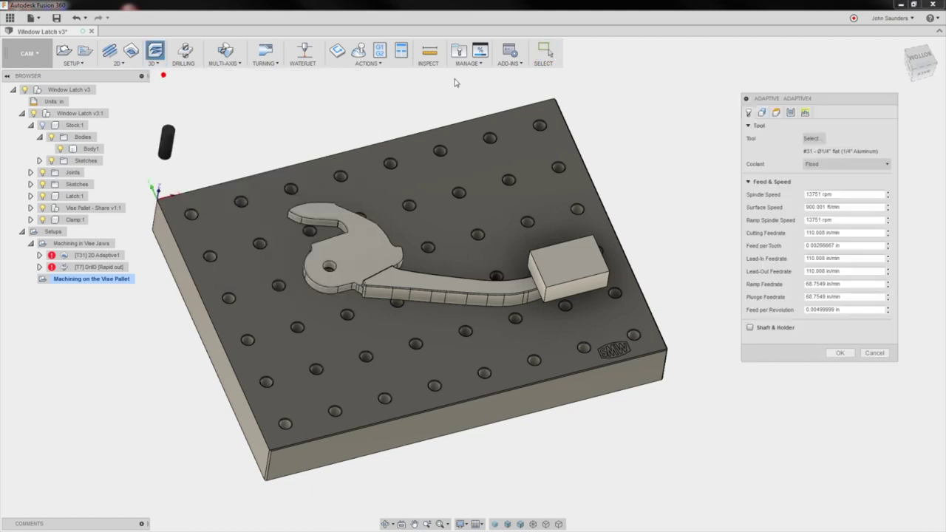
left_click(762, 112)
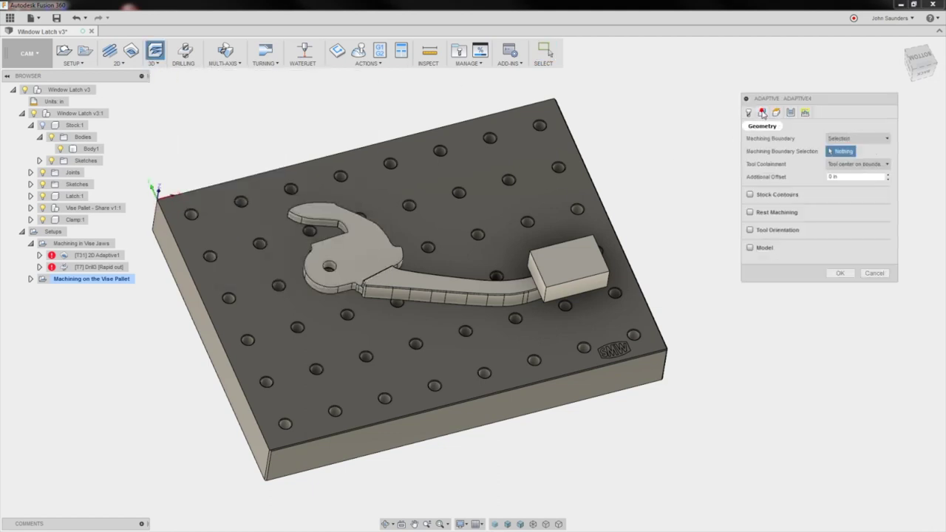
left_click(840, 274)
left_click(506, 284)
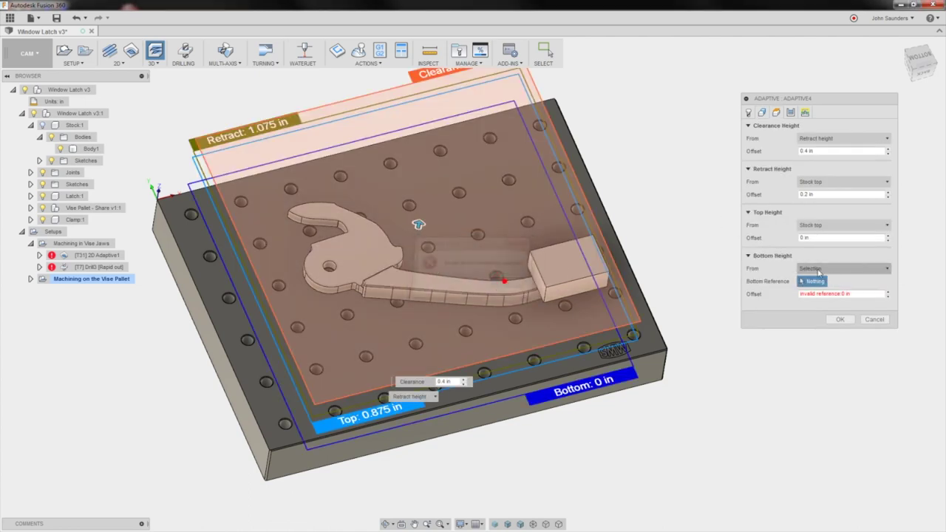
left_click(422, 212)
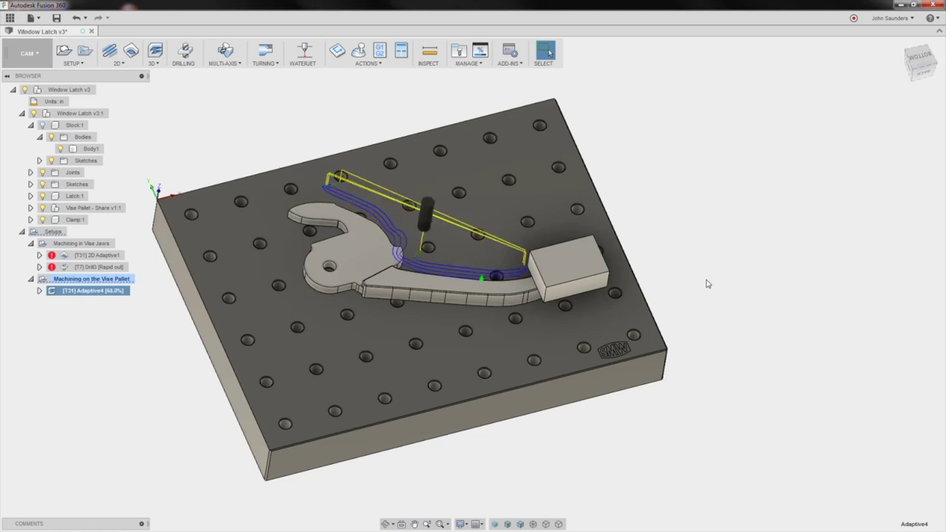
Examine the adaptive toolpath and the setup's stock from the side, comparing their heights with the latch and pallet
middle_click_drag(758, 303, 728, 259, "shift")
scroll(558, 268, "up", 3)
middle_click_drag(550, 268, 424, 254, "shift")
scroll(549, 257, "down", 2)
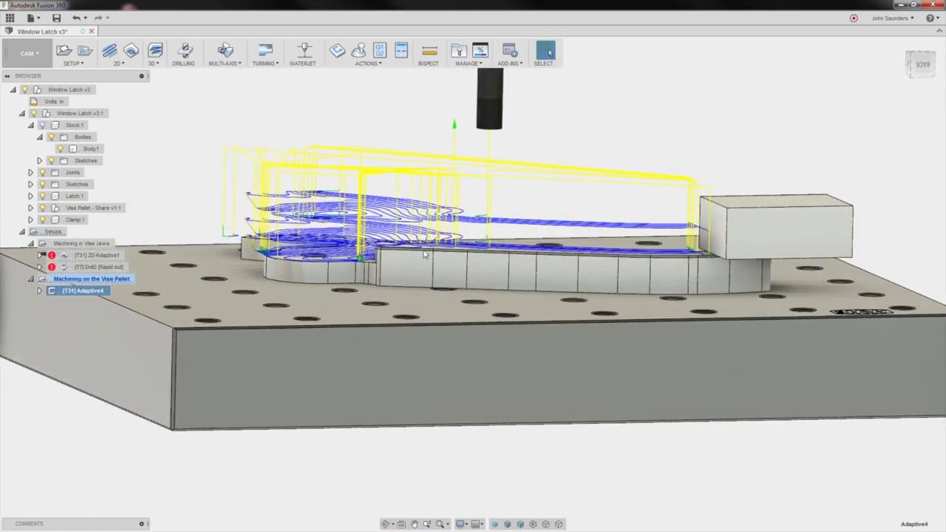
left_click(77, 279)
mouse_move(232, 263)
middle_mouse_down("shift")
mouse_move(384, 213)
mouse_move(384, 226)
middle_mouse_up("shift")
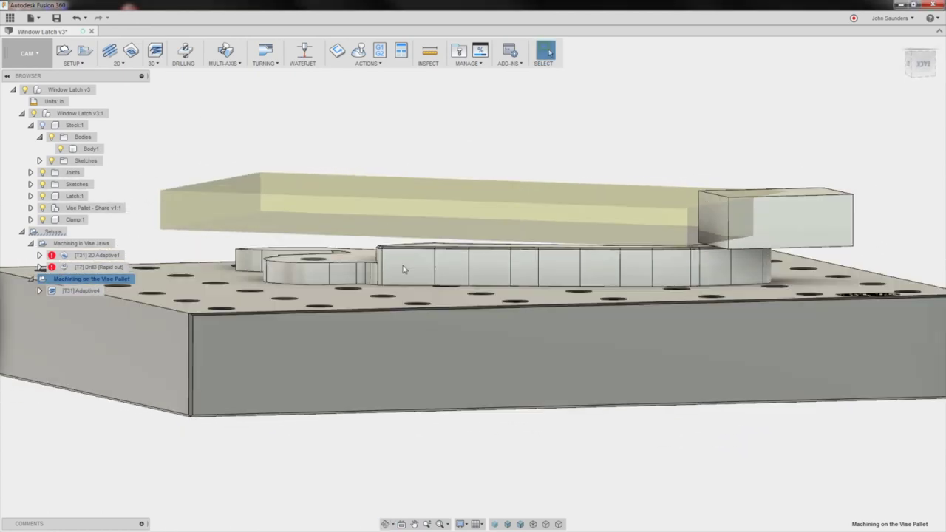
left_click(233, 144)
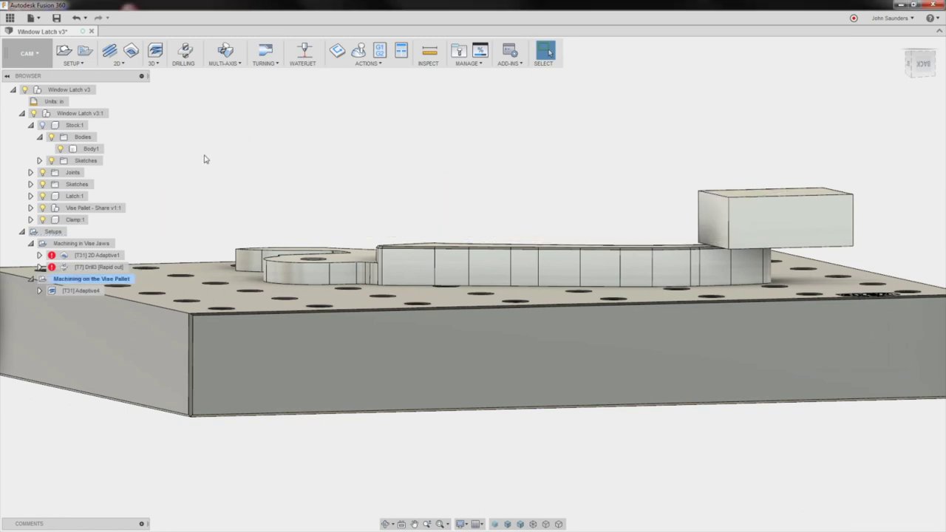
left_click(68, 290)
Switch to the Model workspace, show the stock component, and activate the top-level Window Latch assembly
left_click(26, 53)
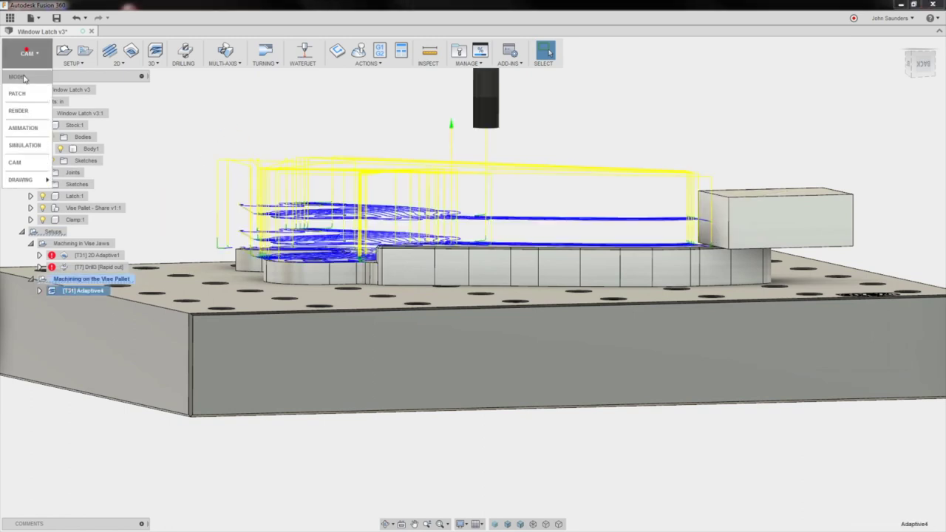
left_click(27, 77)
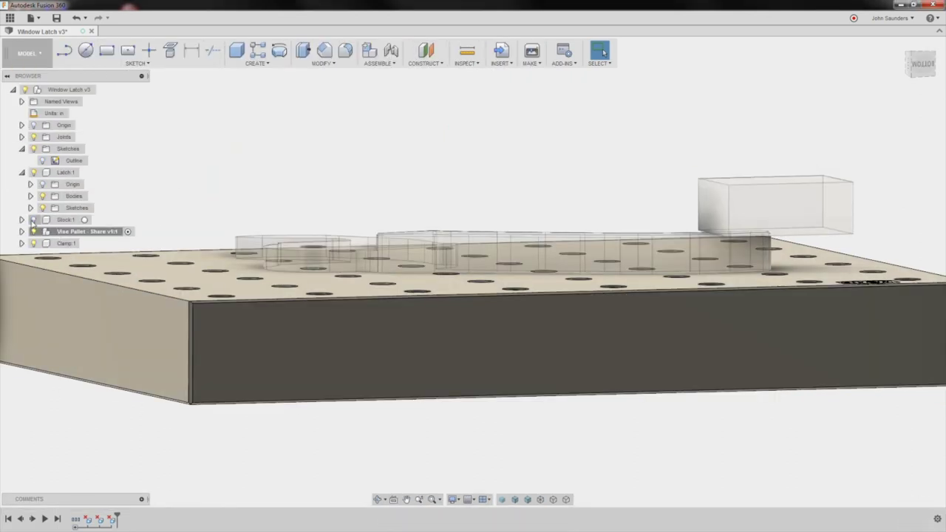
left_click(33, 219)
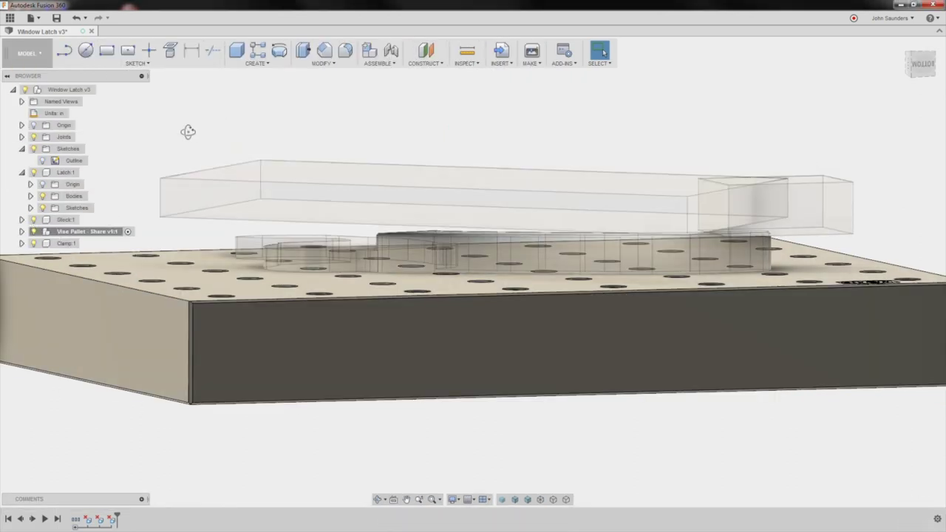
mouse_move(188, 130)
middle_mouse_down("shift")
mouse_move(188, 140)
mouse_move(187, 131)
middle_mouse_up("shift")
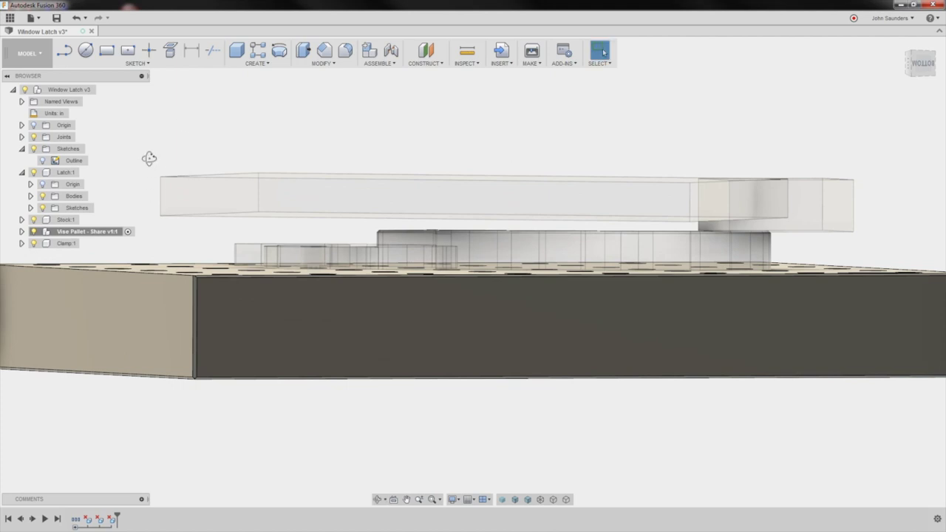
middle_click_drag(134, 196, 135, 200, "shift")
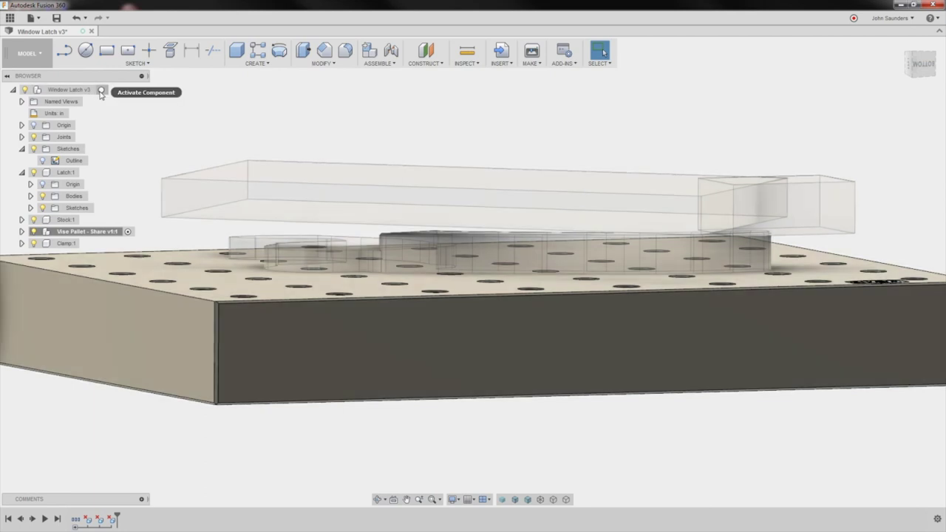
left_click(102, 89)
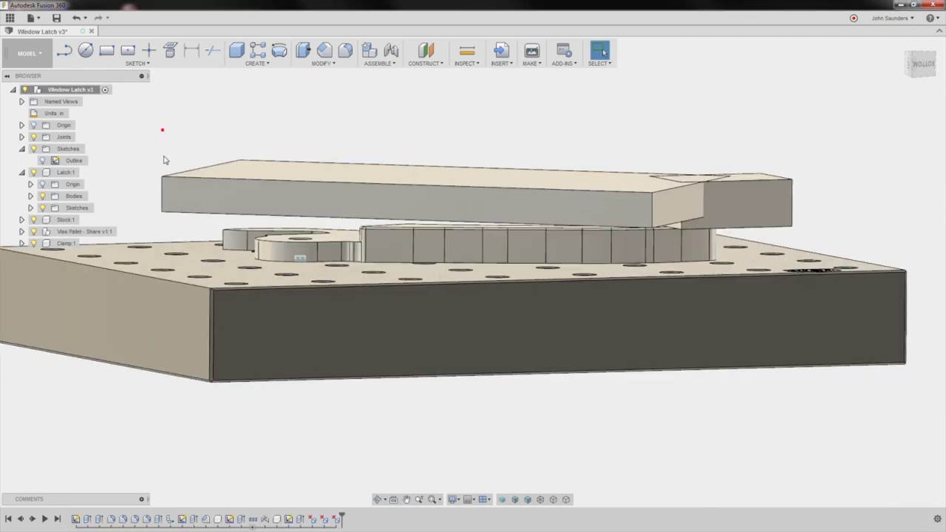
scroll(164, 160, "down", 1)
middle_click_drag(170, 144, 170, 144, "shift")
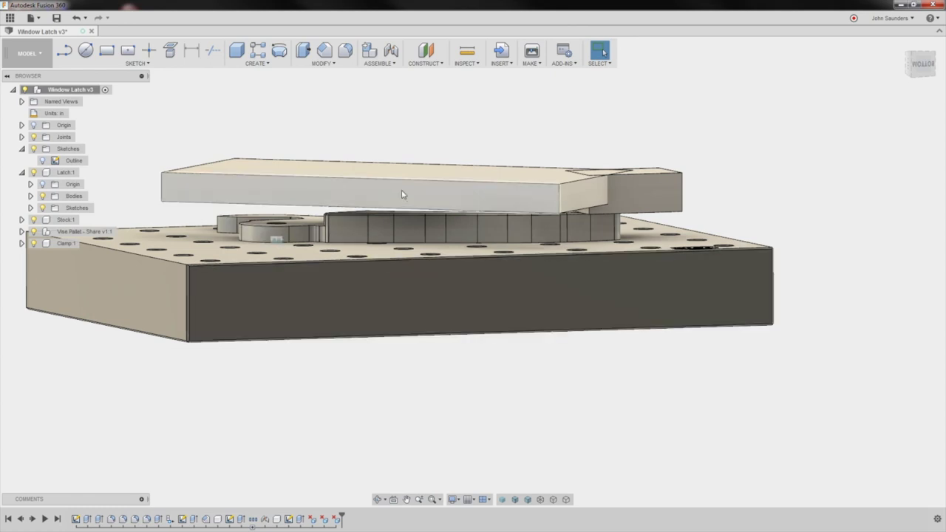
Activate the stock component and redefine its sketch plane to the upper face of the latch arm
left_click(275, 187)
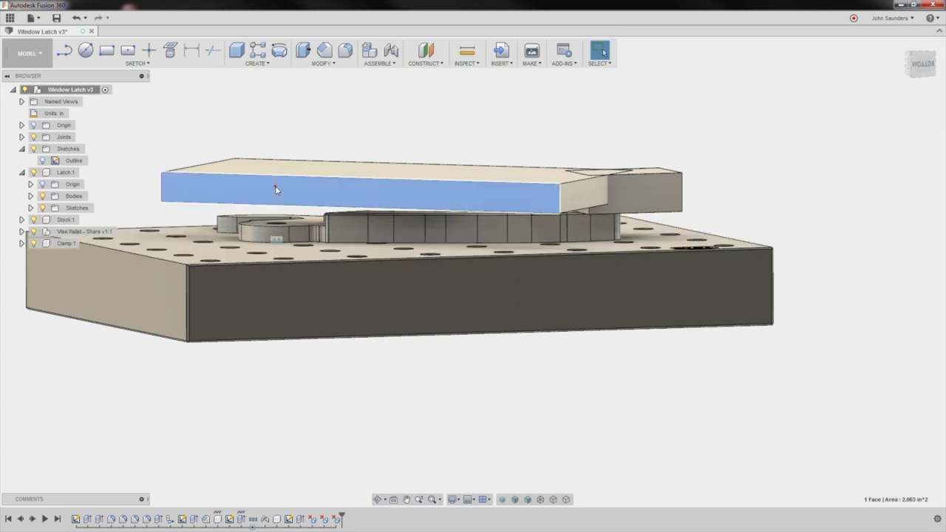
double_click(67, 220)
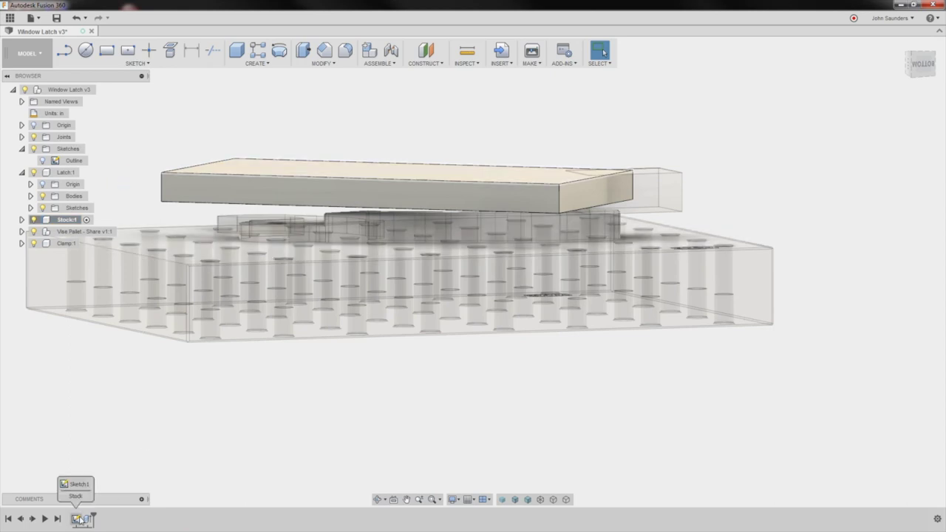
left_click(75, 519)
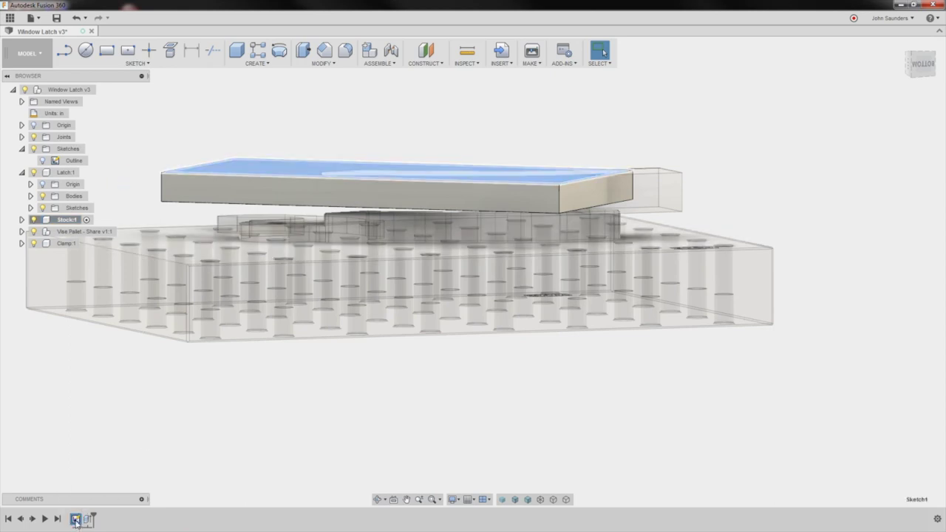
right_click(76, 520)
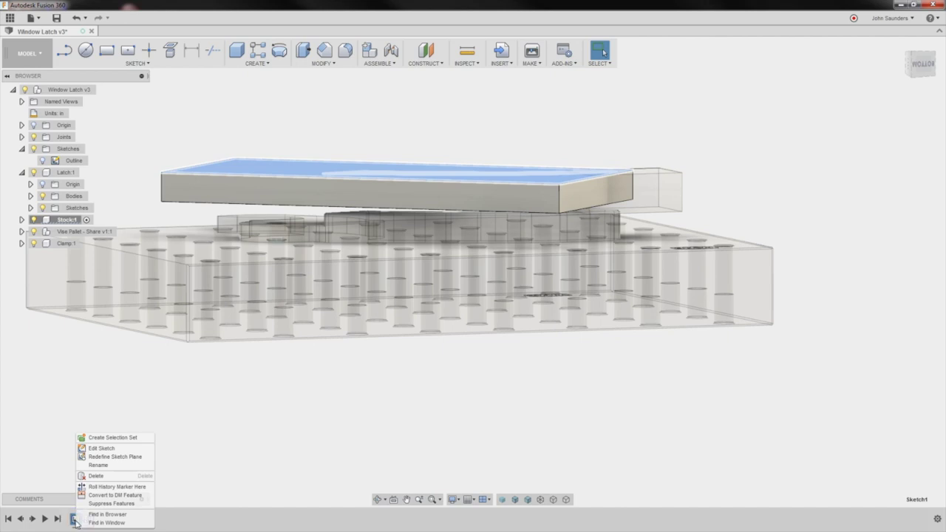
left_click(111, 457)
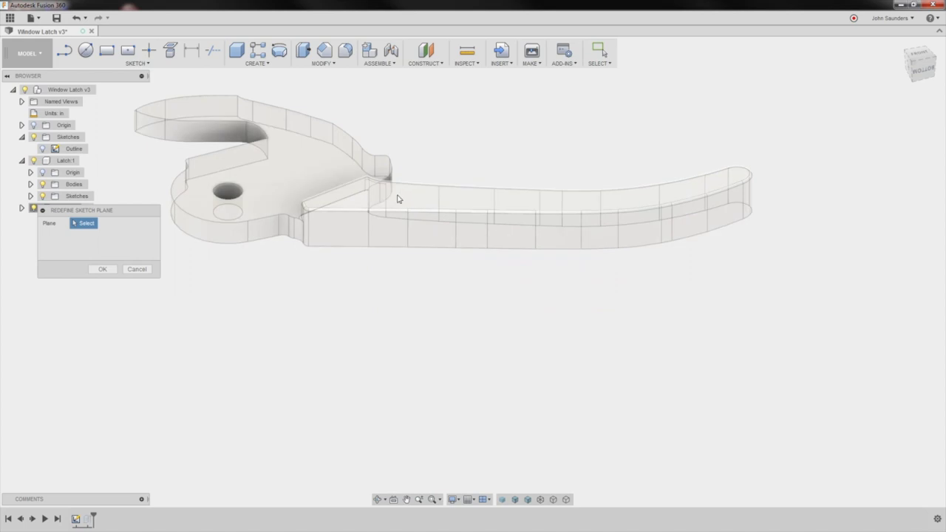
left_click(422, 198)
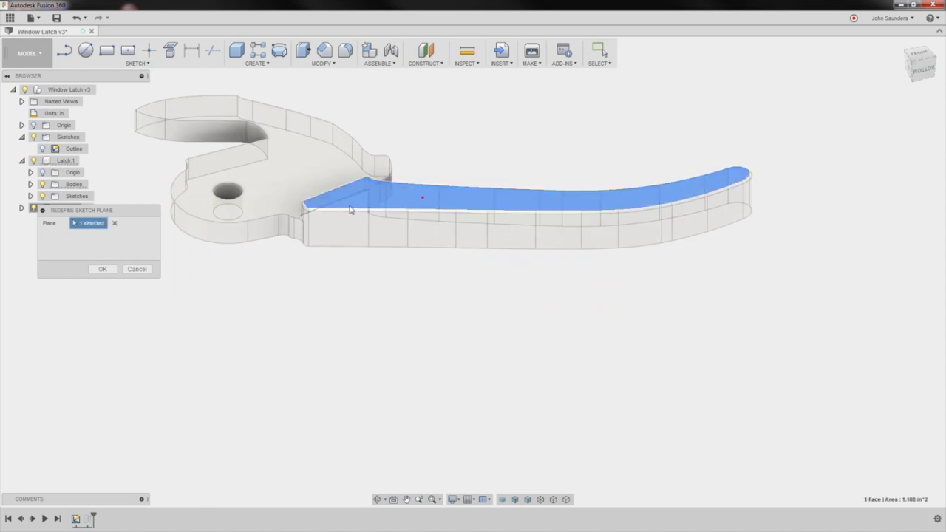
left_click(102, 269)
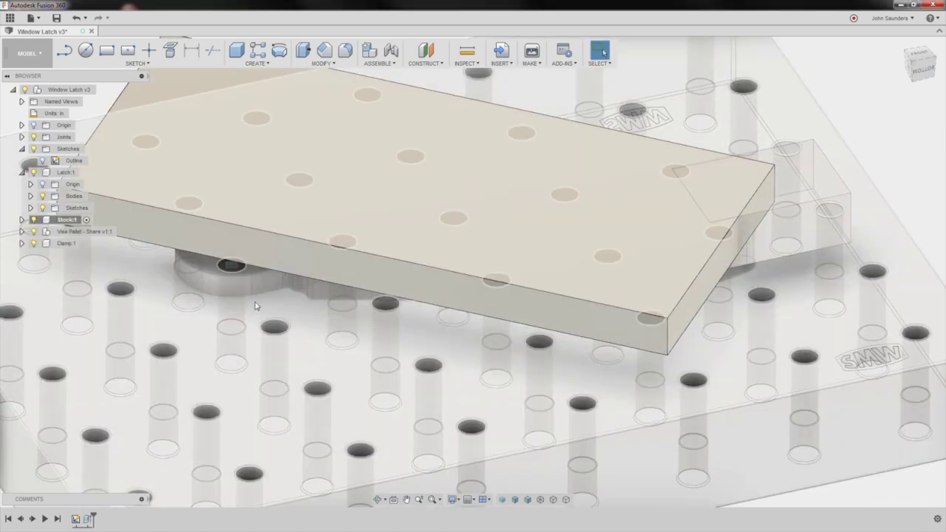
Check the stock's height above the pallet and reactivate the top-level Window Latch assembly
middle_click_drag(332, 281, 294, 292, "shift")
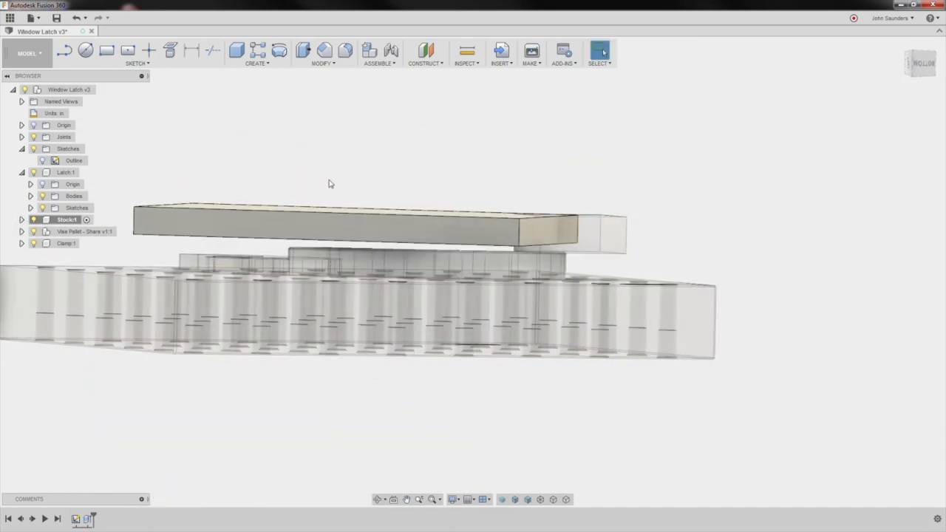
middle_click_drag(327, 184, 289, 320, "shift")
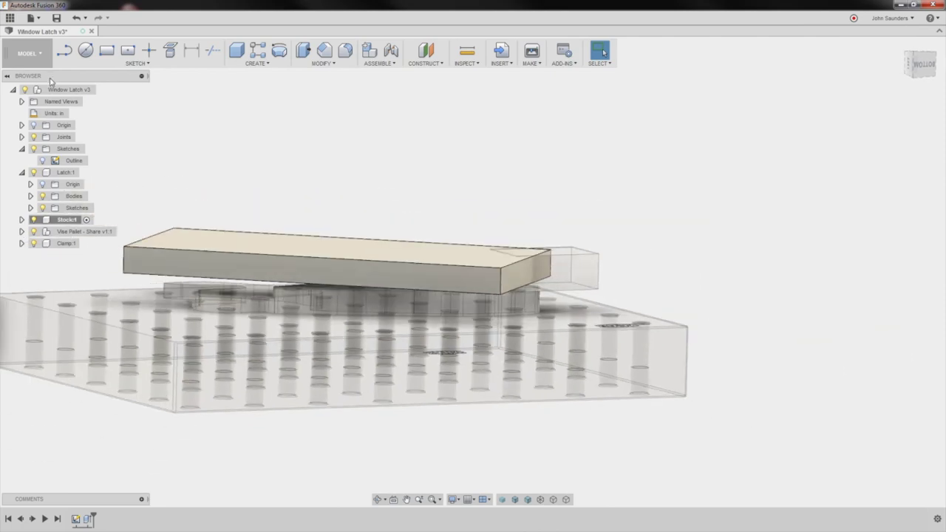
left_click(101, 90)
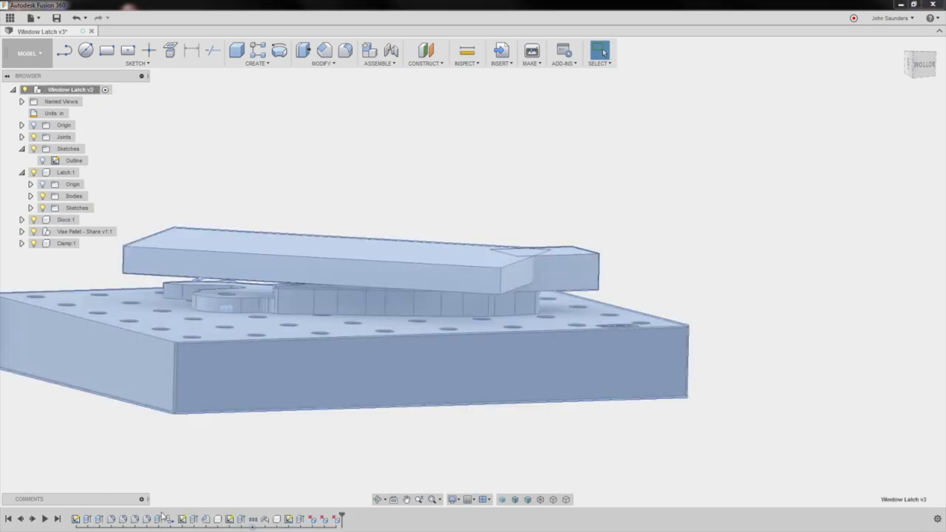
left_click(255, 455)
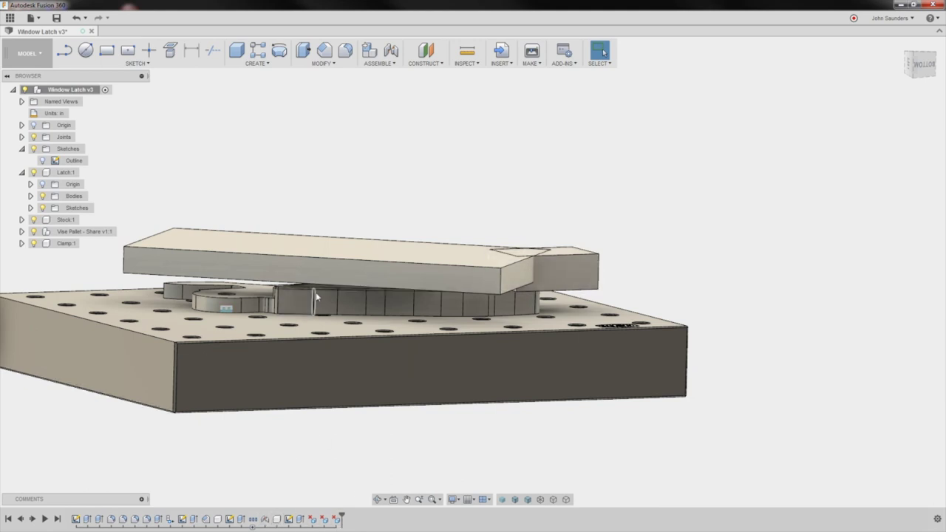
left_click(458, 277)
left_click(289, 148)
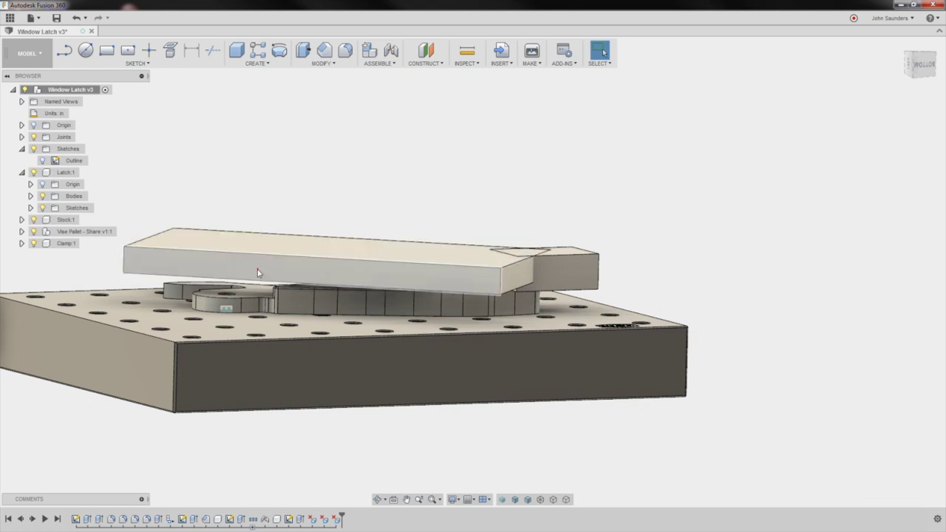
Move the stock body down 0.50 in along X so it rests on the pallet's top face
left_click(257, 268)
right_click(256, 126)
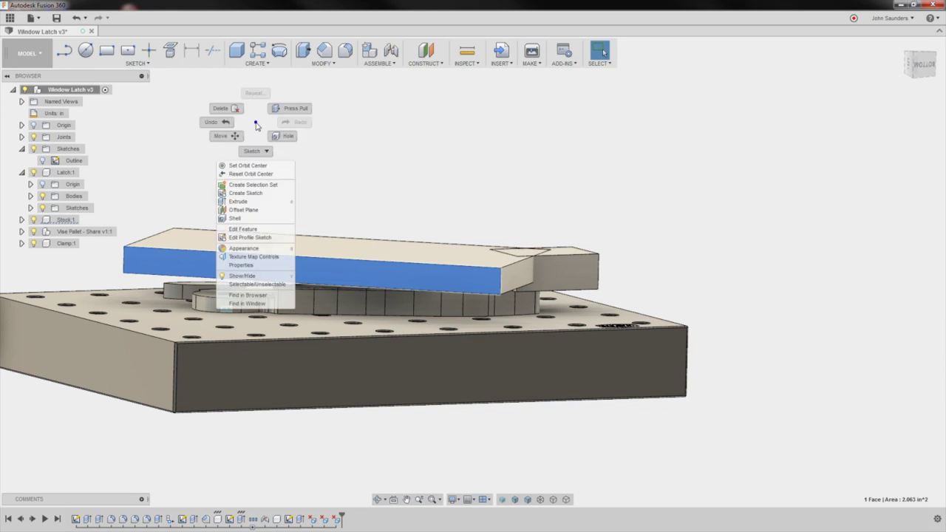
left_click(233, 136)
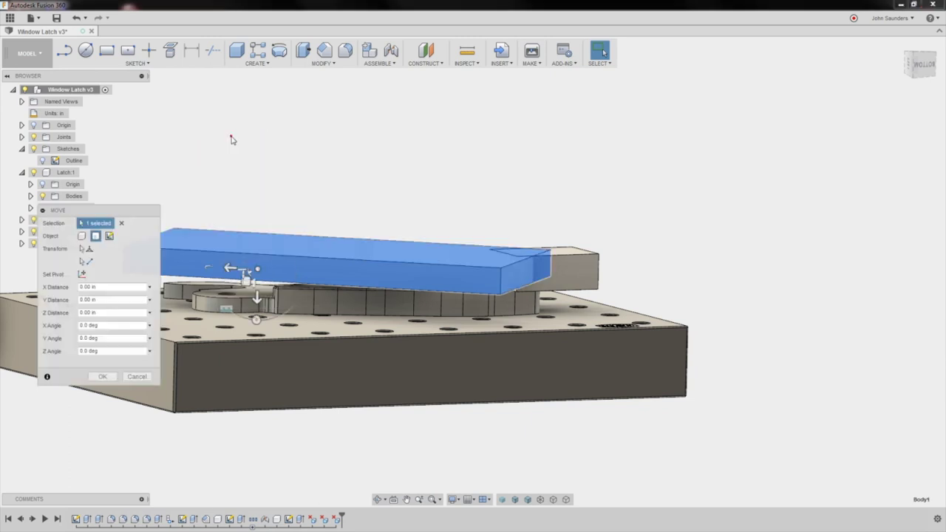
left_click(920, 63)
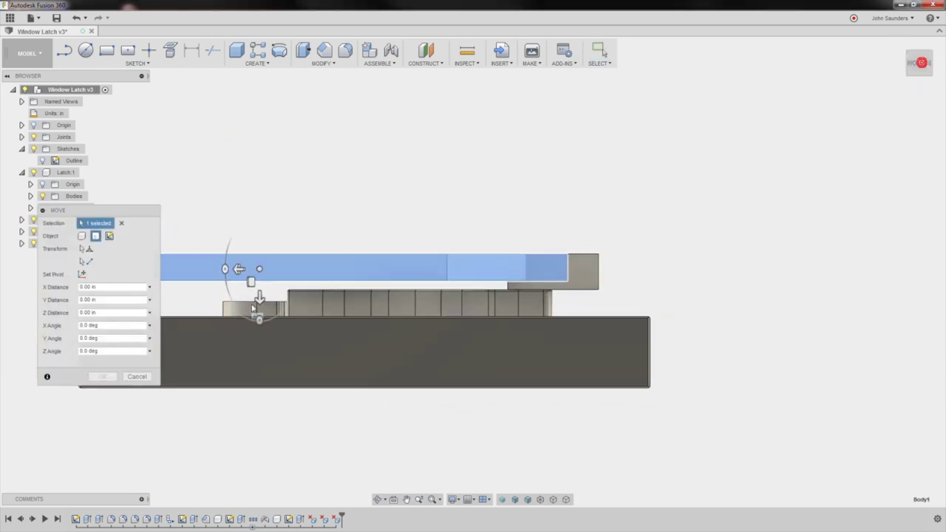
left_click_drag(258, 290, 259, 334)
scroll(584, 313, "up", 10)
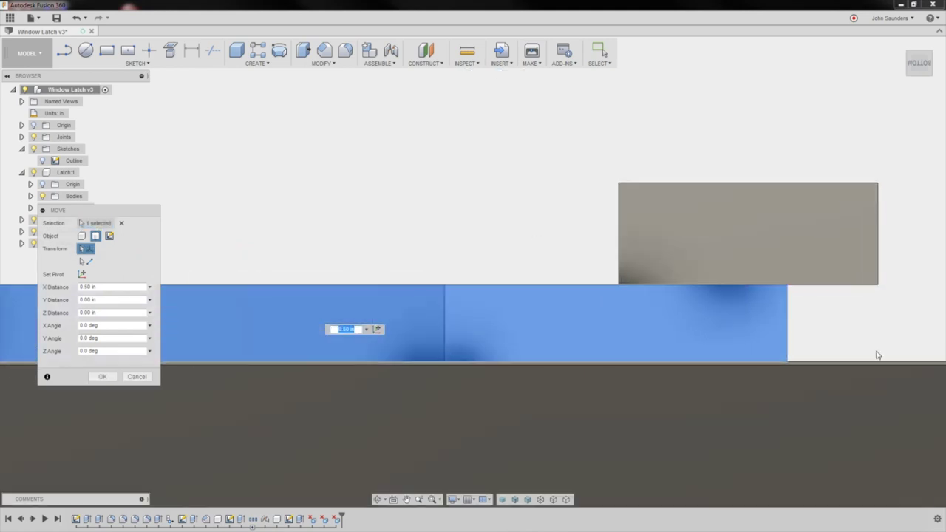
scroll(705, 370, "up", 3)
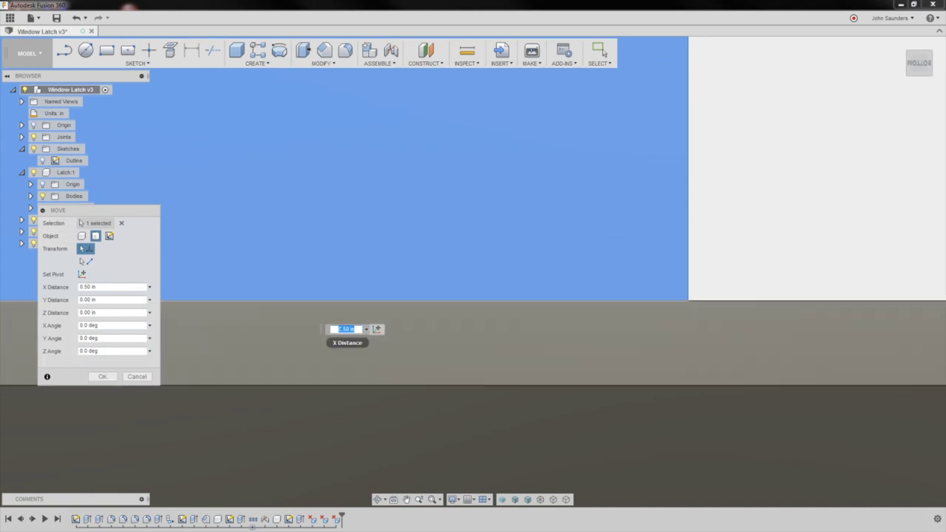
left_click(104, 377)
left_click(103, 377)
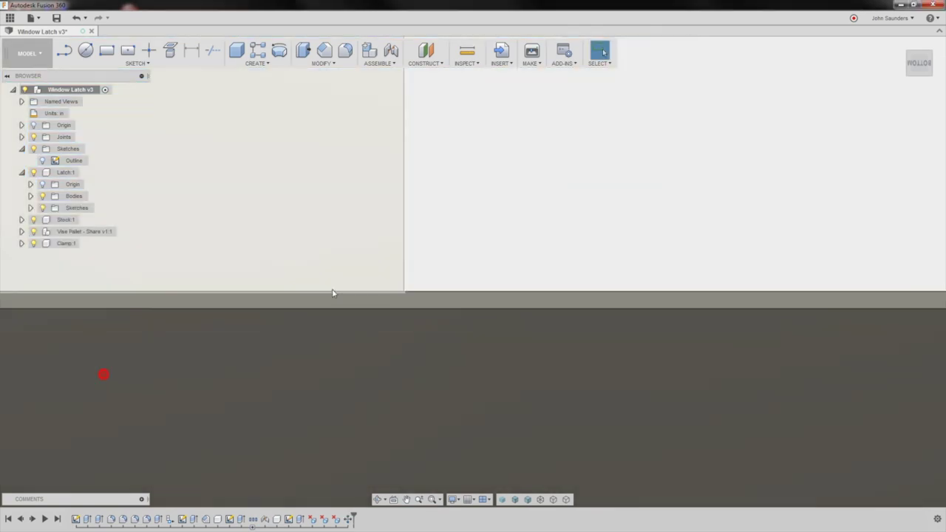
scroll(436, 283, "down", 6)
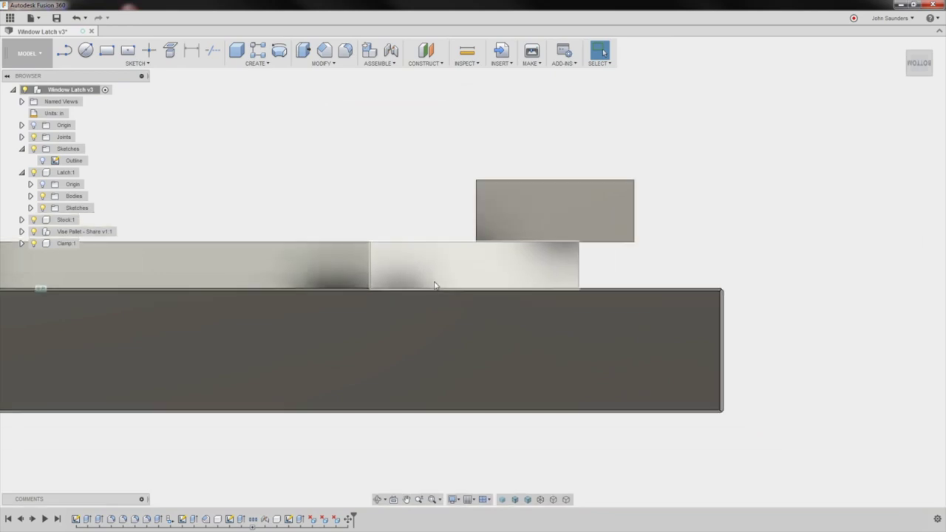
Check the lowered stock beneath the clamp block and return to the CAM workspace
middle_click_drag(446, 237, 406, 264, "shift")
scroll(436, 270, "down", 3)
key("Tab")
middle_click_drag(298, 247, 240, 209, "shift")
left_click(13, 57)
left_click(15, 162)
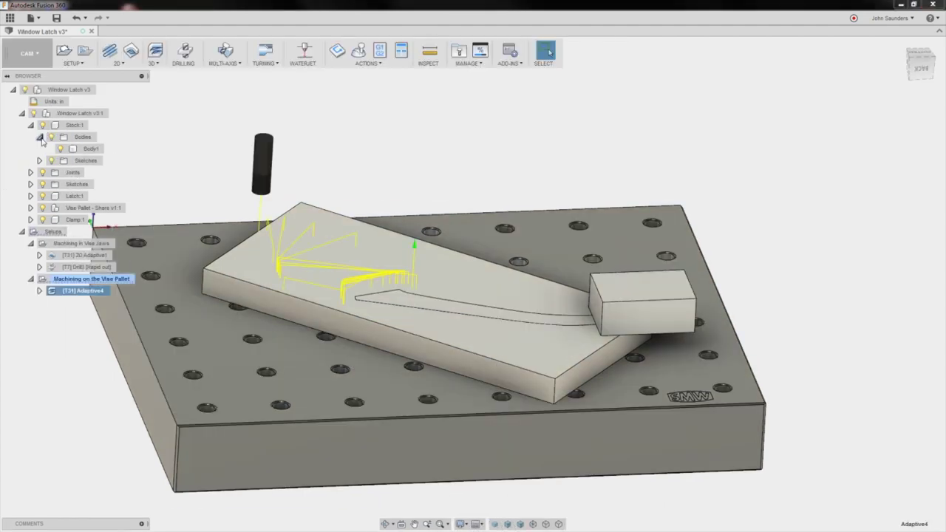
Hide the stock component and display the Adaptive4 toolpath of the Machining on the Vise Pallet setup
left_click(40, 136)
left_click(42, 125)
left_click(85, 270)
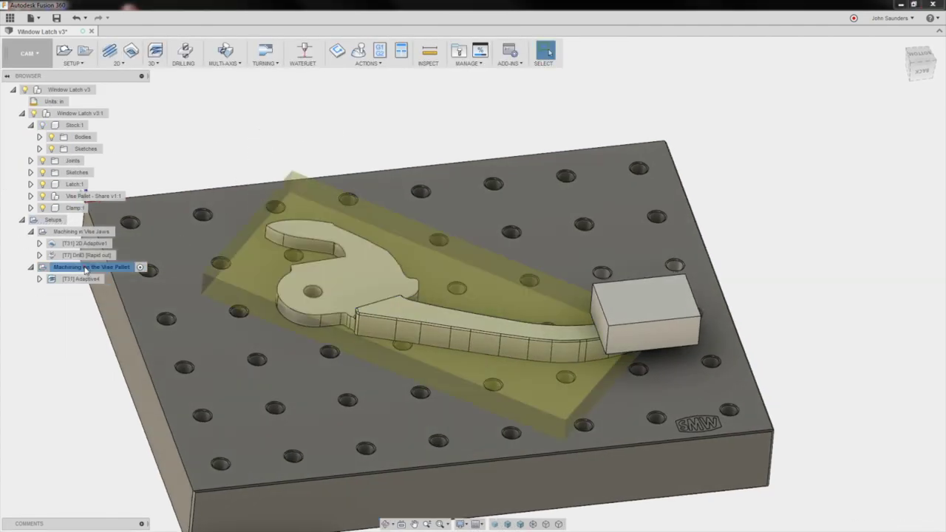
left_click(81, 278)
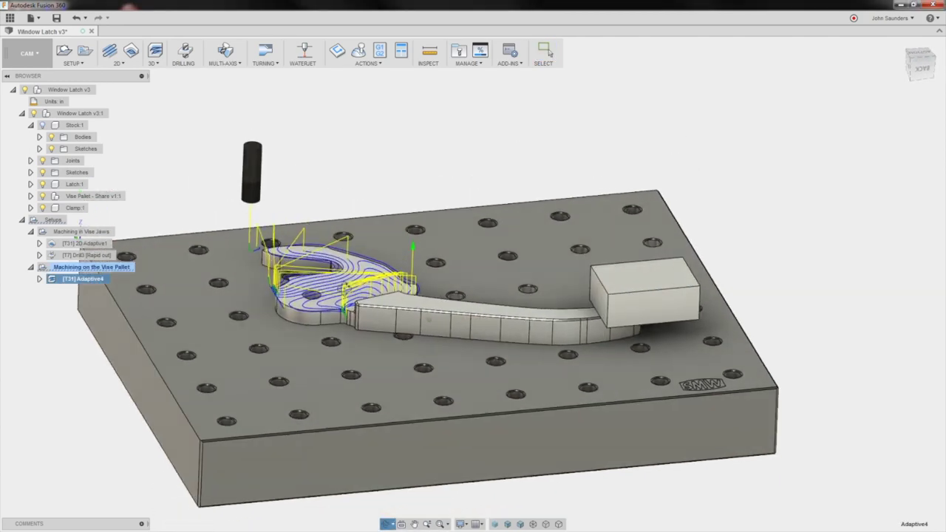
Edit Adaptive4's geometry to enable Stock Contours and regenerate its toolpath
right_click(73, 280)
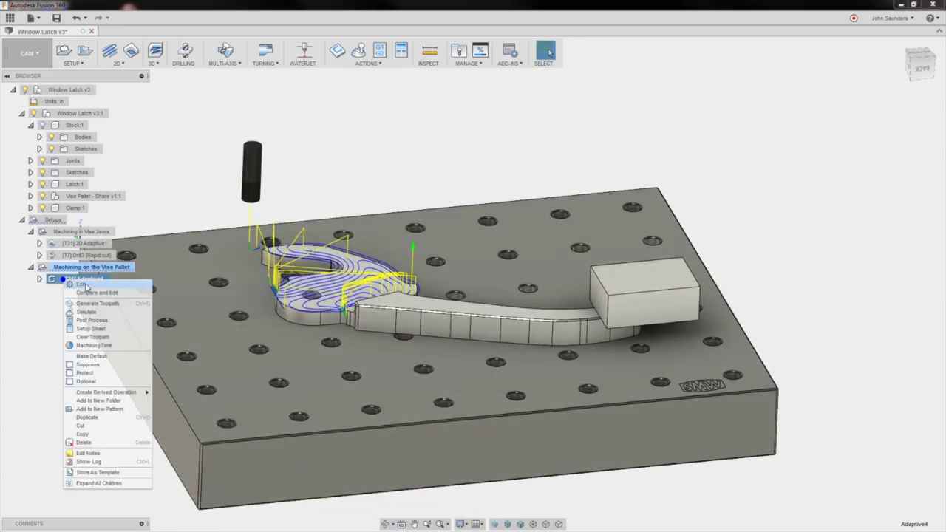
left_click(81, 284)
left_click(790, 113)
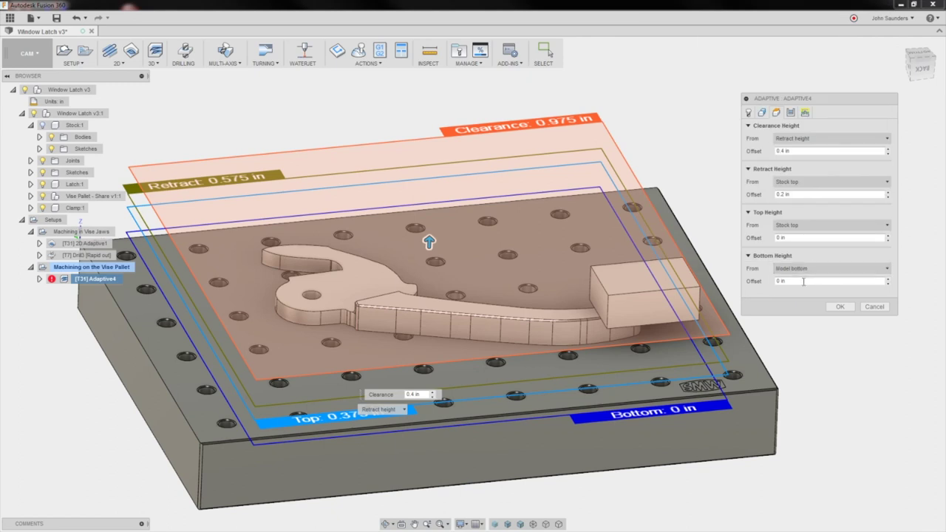
left_click(762, 112)
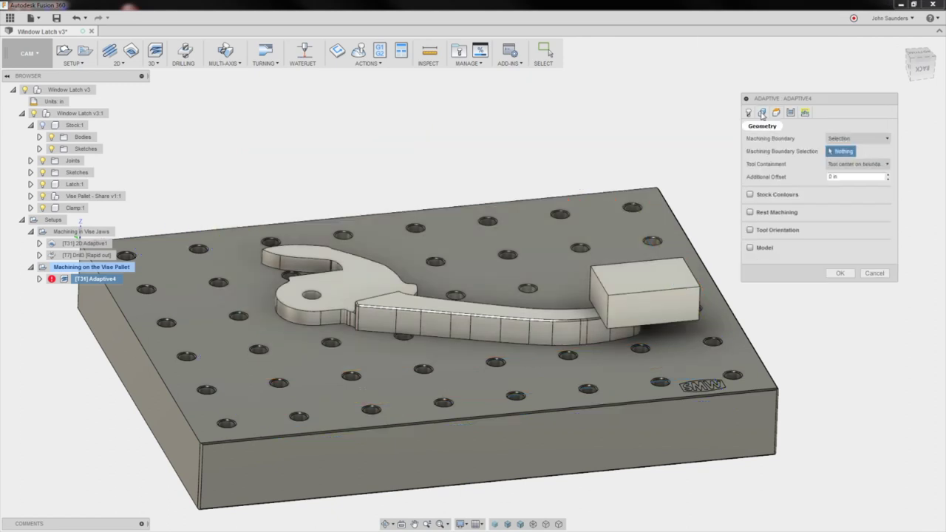
left_click(841, 138)
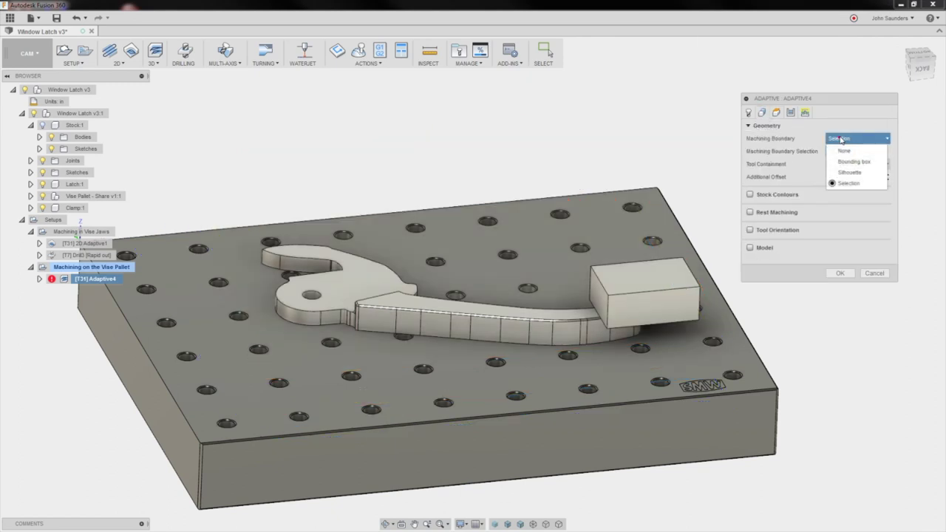
left_click(840, 138)
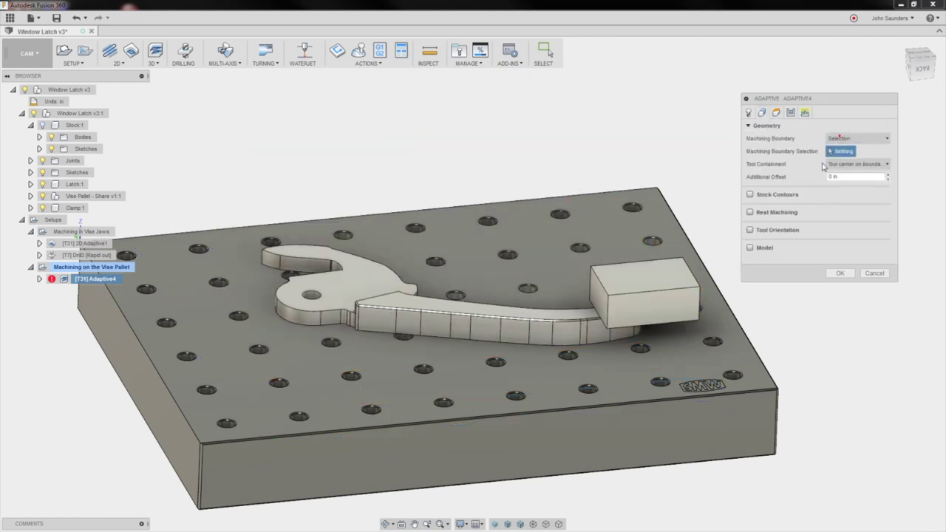
left_click(750, 195)
left_click(838, 287)
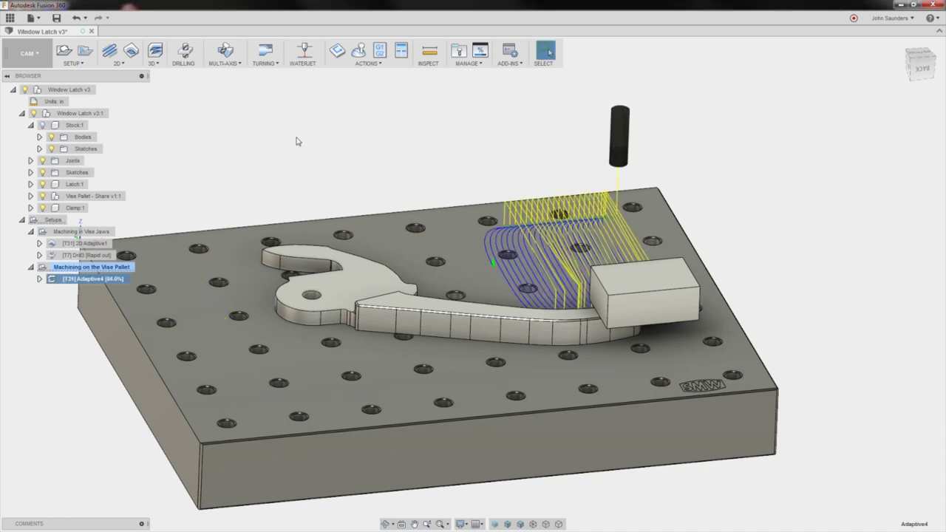
Pick the stock body's upper outline as Adaptive4's stock contour, regenerate the toolpath and hide the stock
mouse_move(252, 157)
middle_mouse_down("shift")
mouse_move(248, 180)
mouse_move(243, 165)
mouse_move(251, 199)
mouse_move(248, 150)
mouse_move(237, 166)
middle_mouse_up("shift")
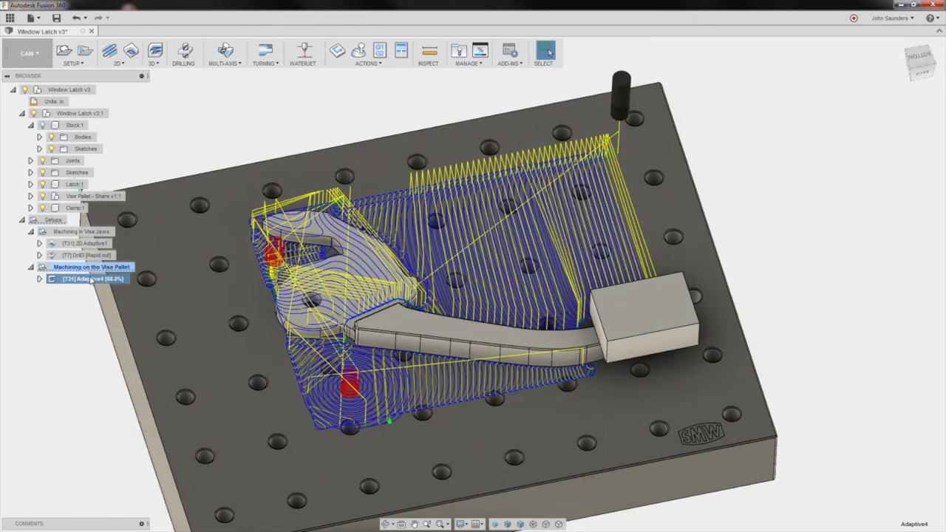
right_click(89, 282)
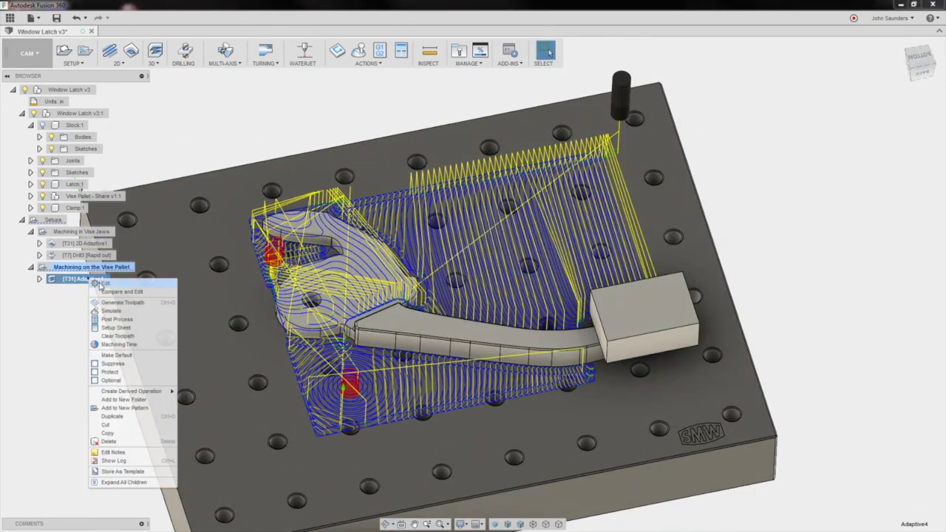
left_click(97, 284)
left_click(833, 209)
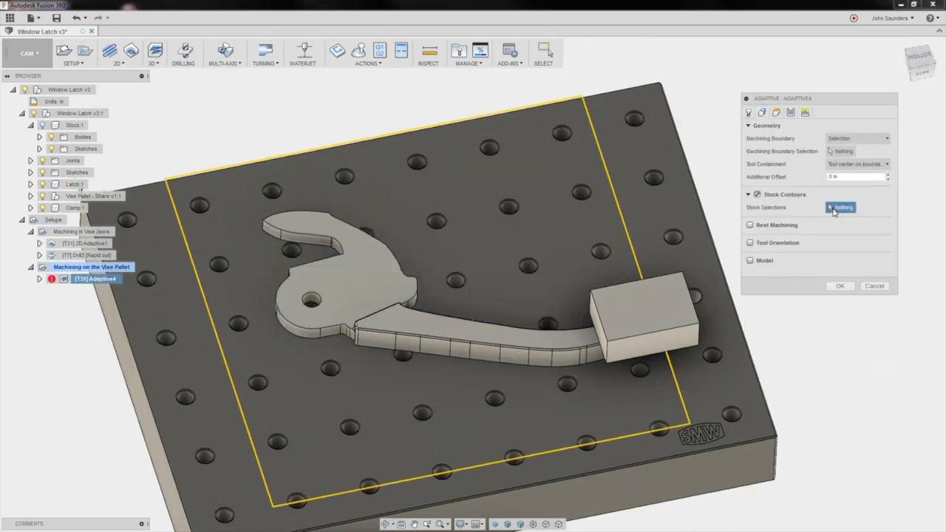
left_click(42, 125)
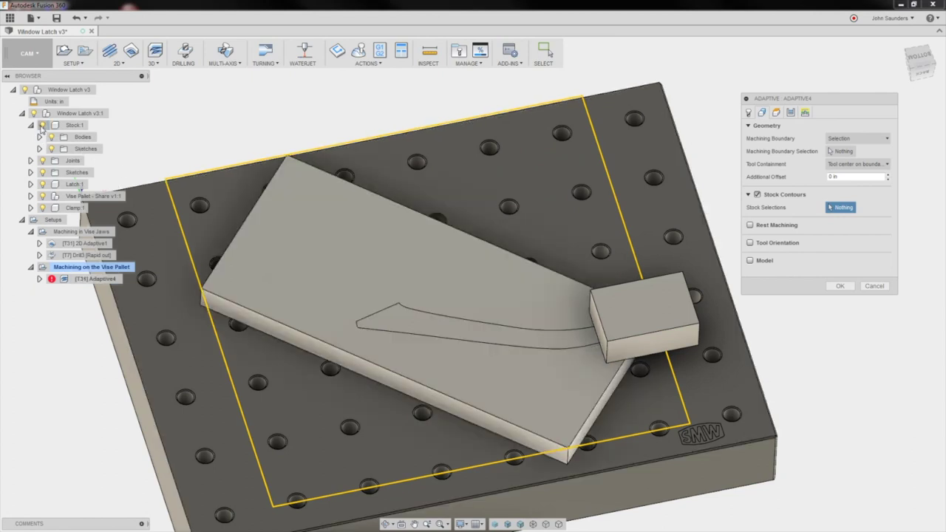
left_click(509, 252)
left_click(840, 286)
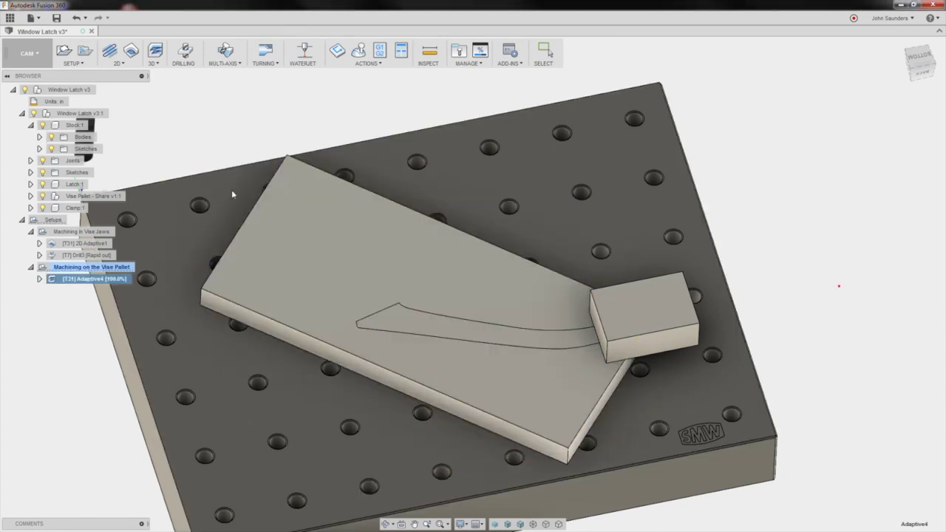
left_click(41, 125)
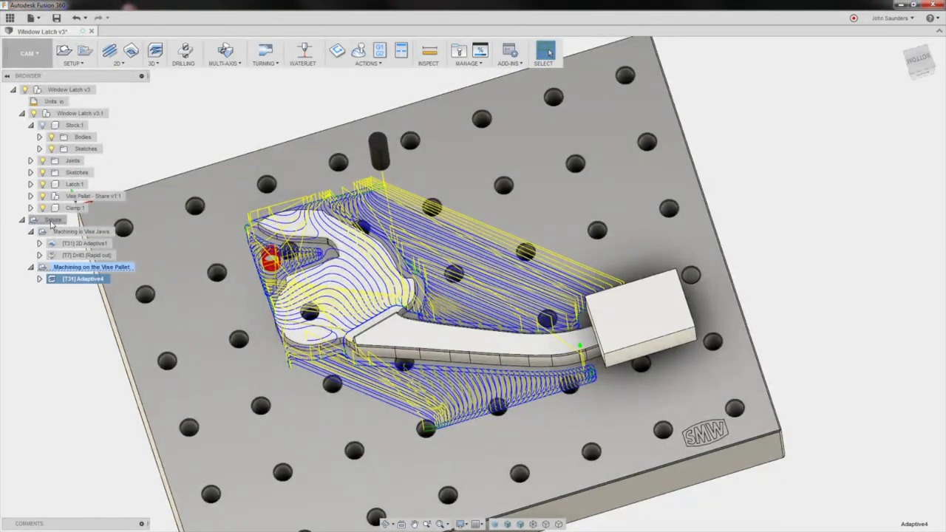
Simulate all setups with stock shown and skip ahead through the vise-jaw 2D adaptive clearing
left_click(41, 222)
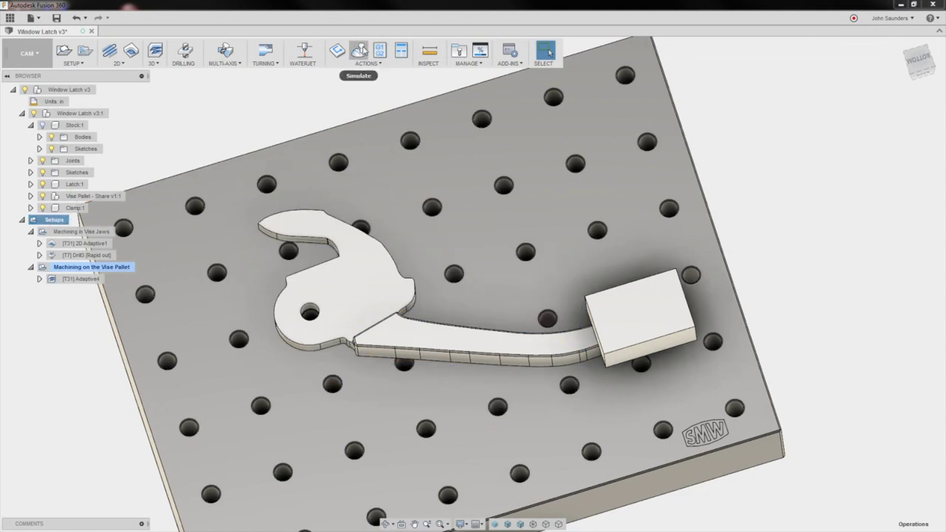
left_click(360, 50)
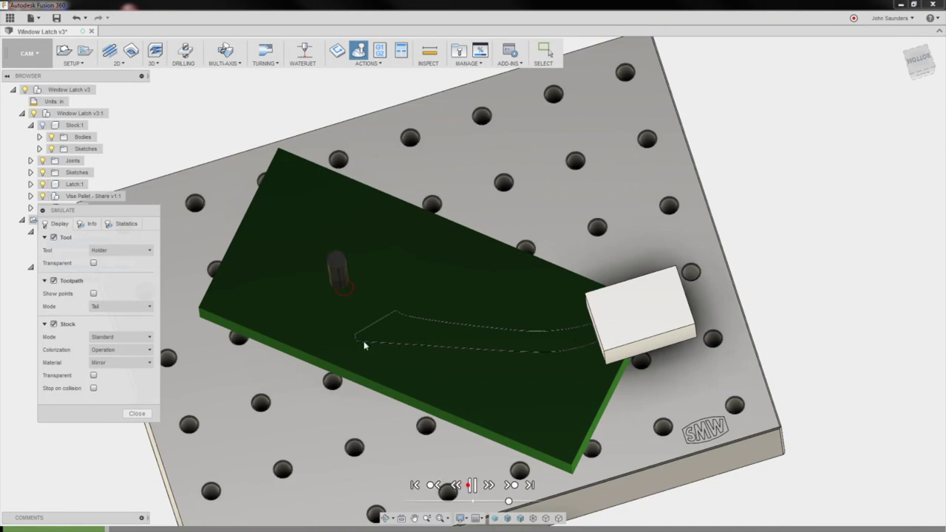
middle_click_drag(365, 345, 350, 315, "shift")
scroll(362, 320, "up", 1)
scroll(342, 311, "up", 2)
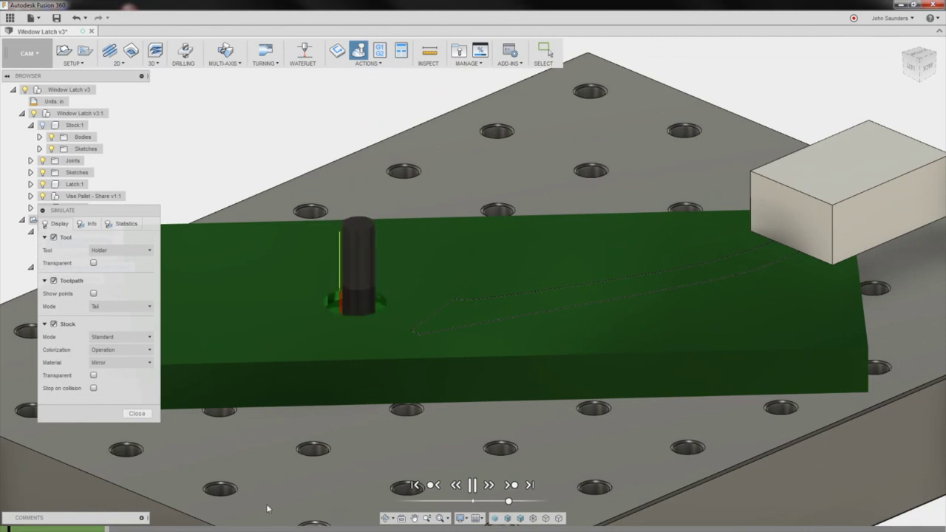
left_click(94, 529)
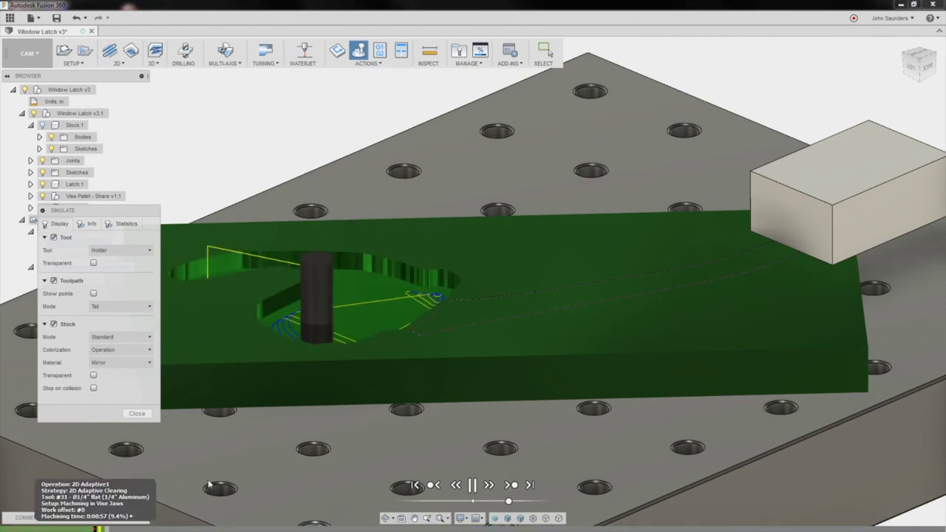
scroll(275, 380, "down", 2)
middle_click_drag(429, 308, 465, 282)
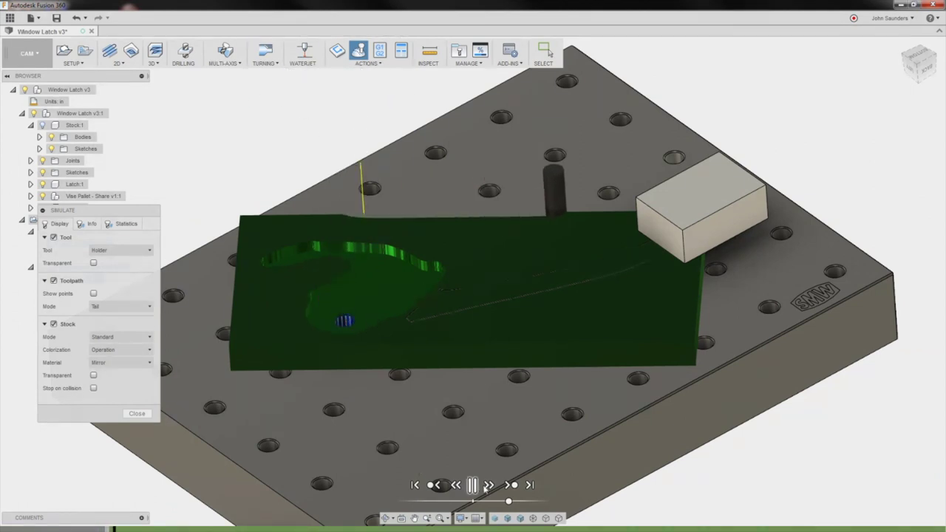
Examine Adaptive4's simulated cuts beside the clamp block, then advance to near the end of the operation
middle_click_drag(410, 280, 790, 193, "shift")
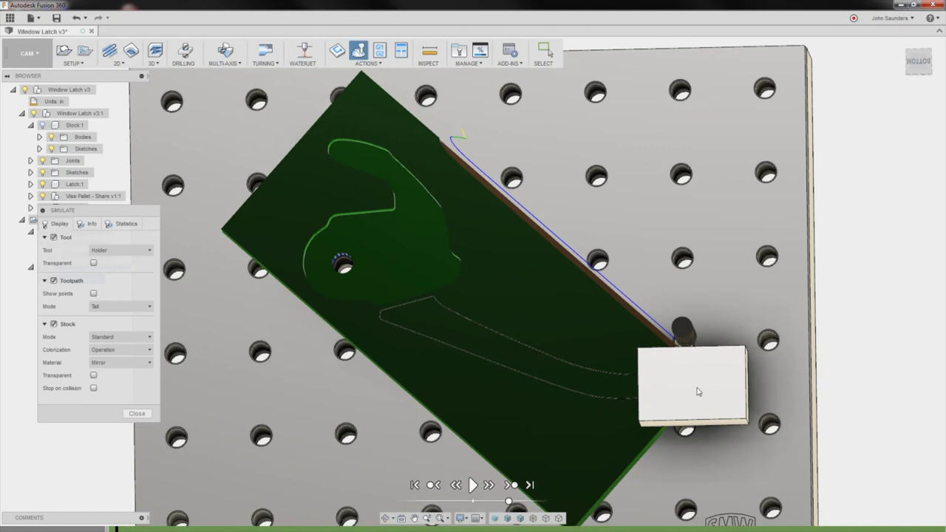
middle_click_drag(690, 405, 706, 402, "shift")
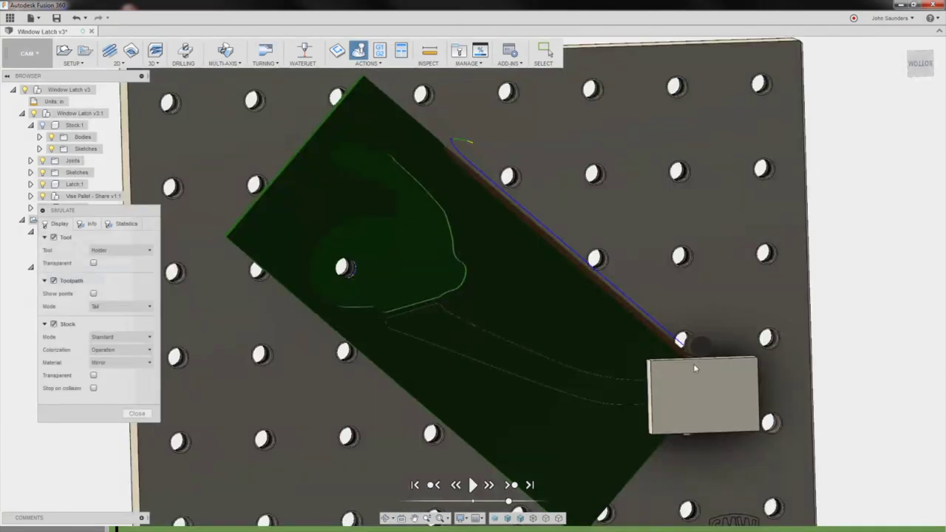
mouse_move(694, 365)
middle_mouse_down("shift")
mouse_move(694, 379)
mouse_move(682, 359)
middle_mouse_up("shift")
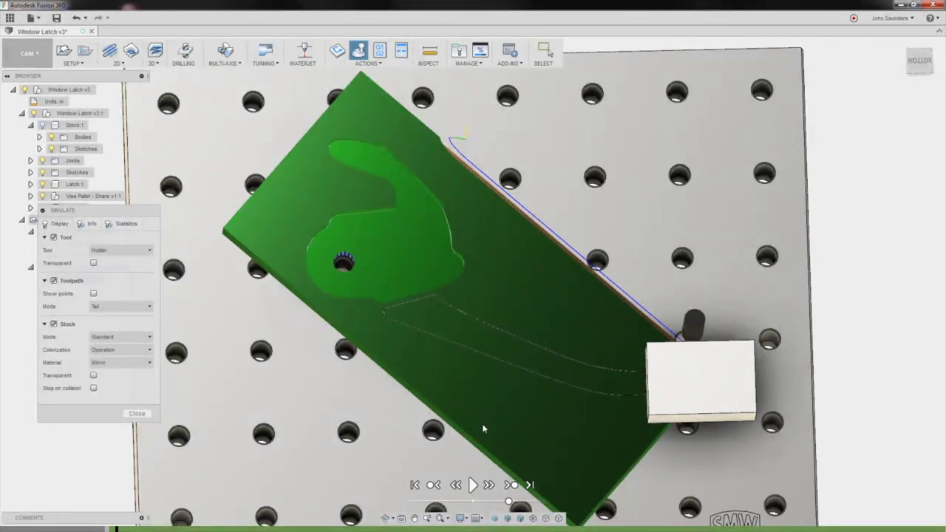
left_click(474, 485)
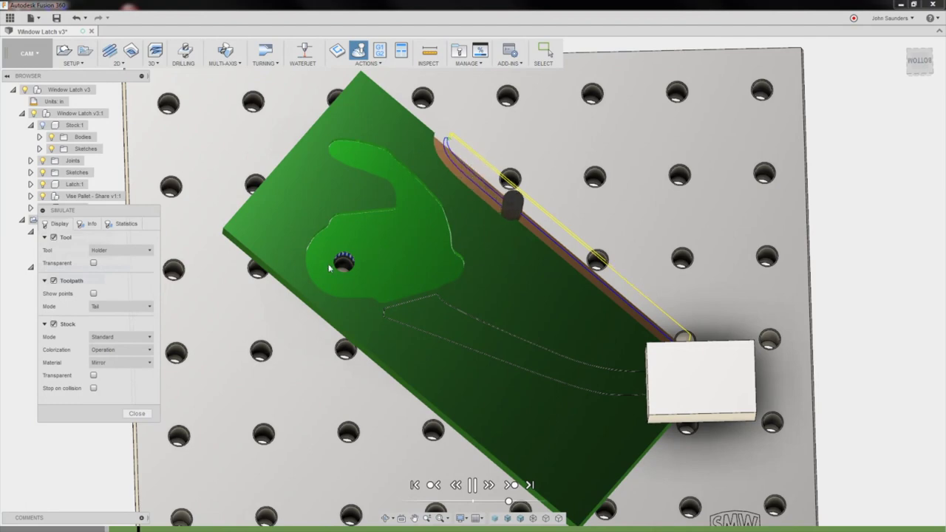
mouse_move(703, 521)
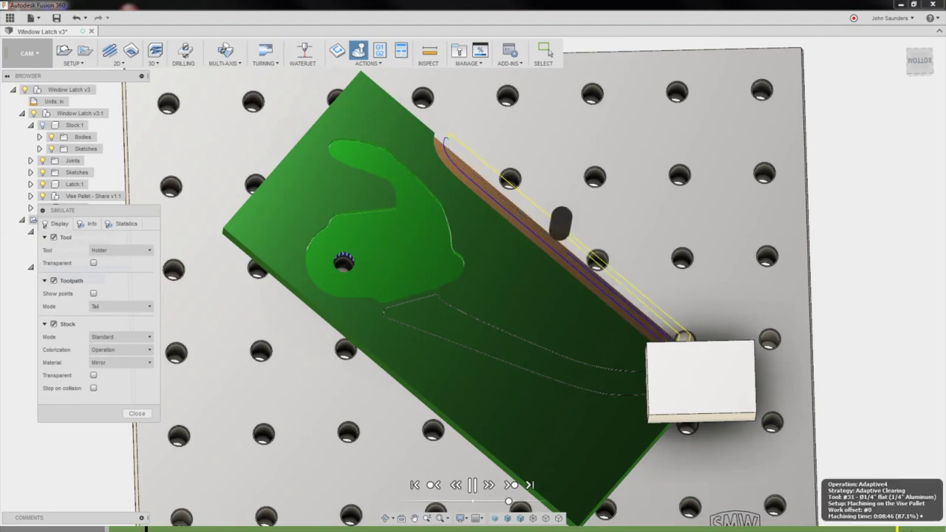
left_click(922, 527)
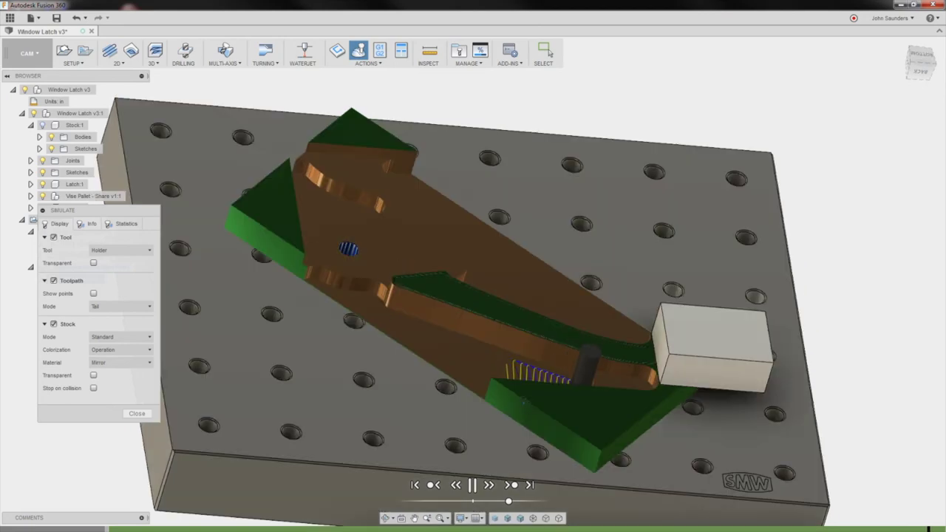
middle_click_drag(558, 425, 575, 433, "shift")
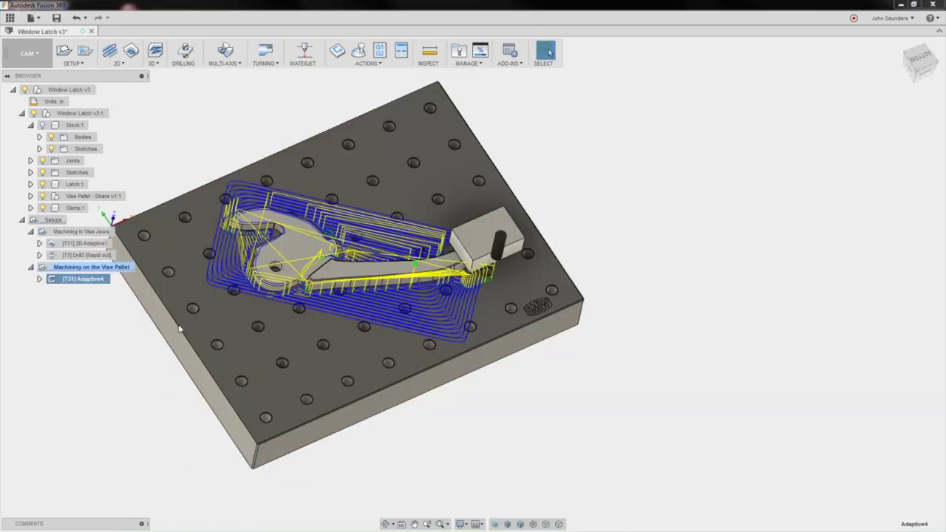
Replace Adaptive4's stock contours with only the stock body's upper outline, regenerate the toolpath and hide the stock
right_click(94, 283)
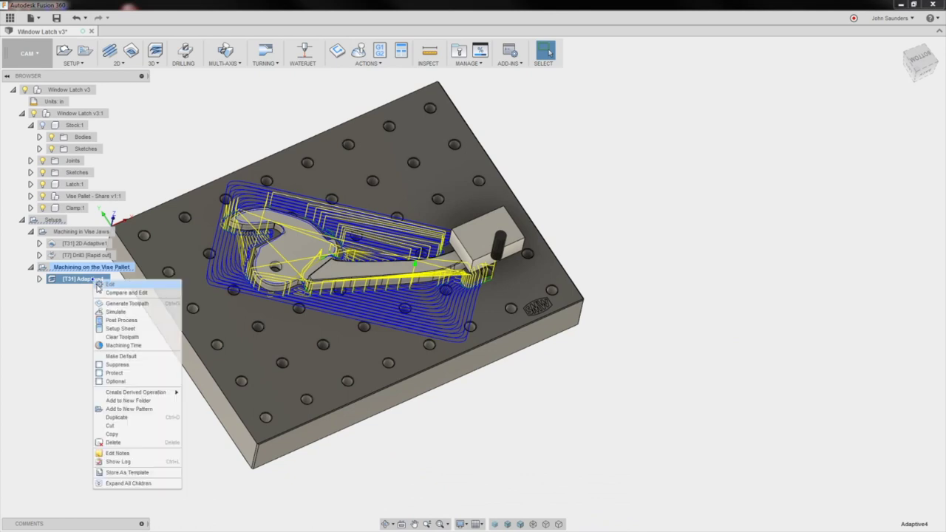
left_click(100, 290)
left_click(761, 112)
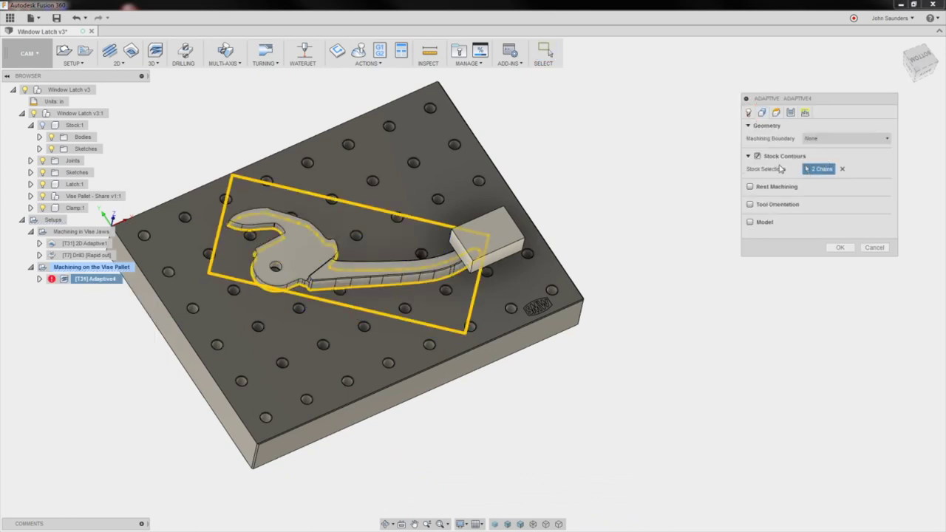
left_click(843, 170)
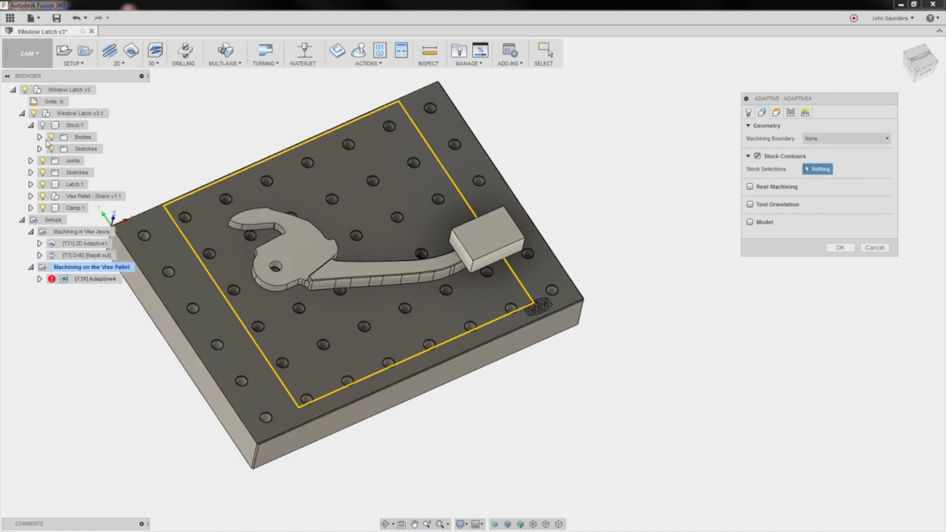
left_click(41, 125)
left_click(325, 301)
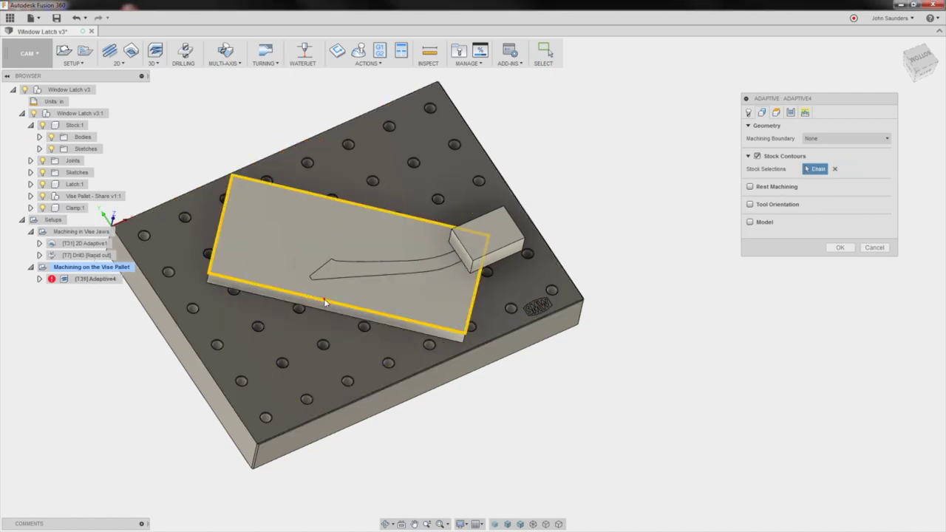
left_click(32, 126)
left_click(841, 247)
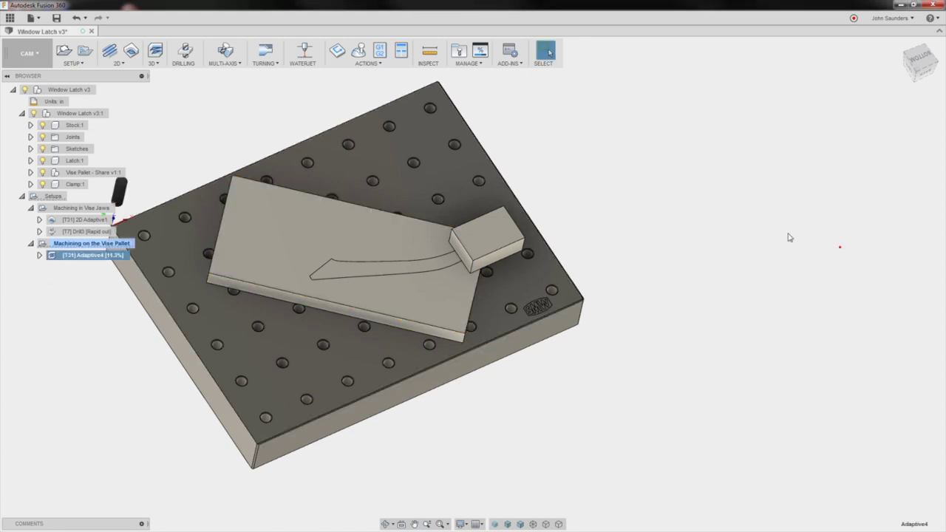
left_click(42, 125)
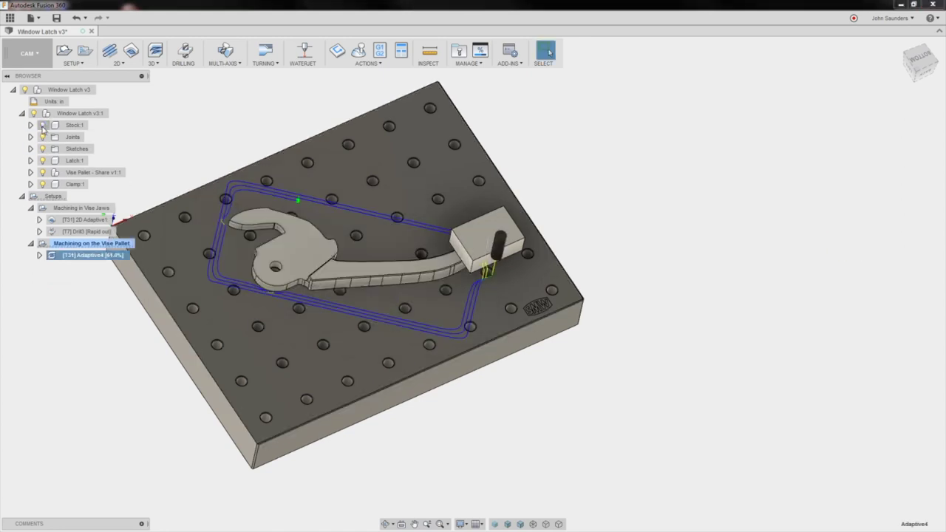
Simulate all setups again with the regenerated Adaptive4 toolpath and jump to the end of the simulation
middle_click_drag(276, 128, 266, 148, "shift")
scroll(268, 155, "up", 2)
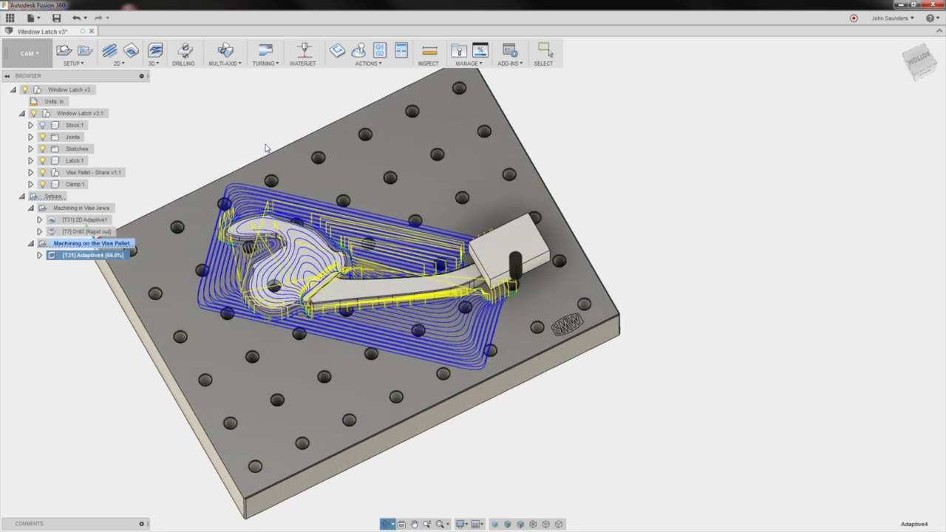
scroll(271, 175, "down", 2)
left_click(53, 195)
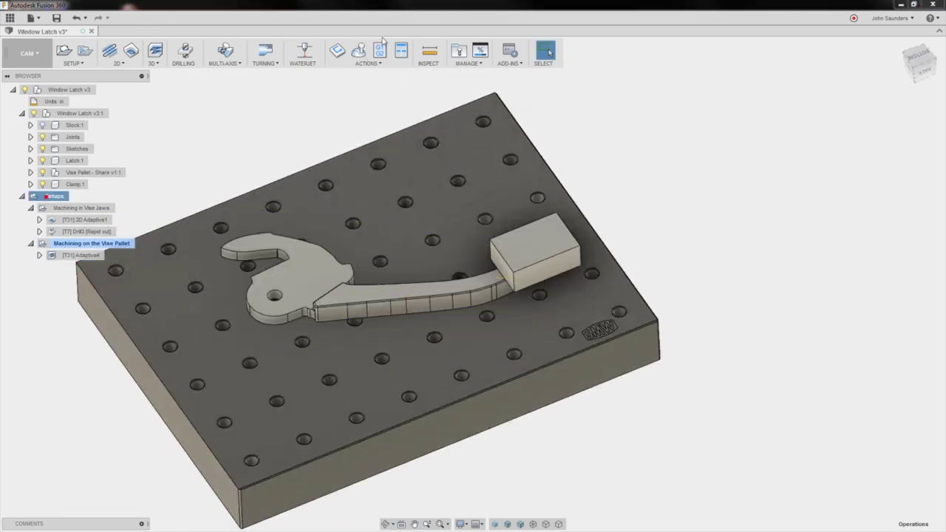
left_click(358, 51)
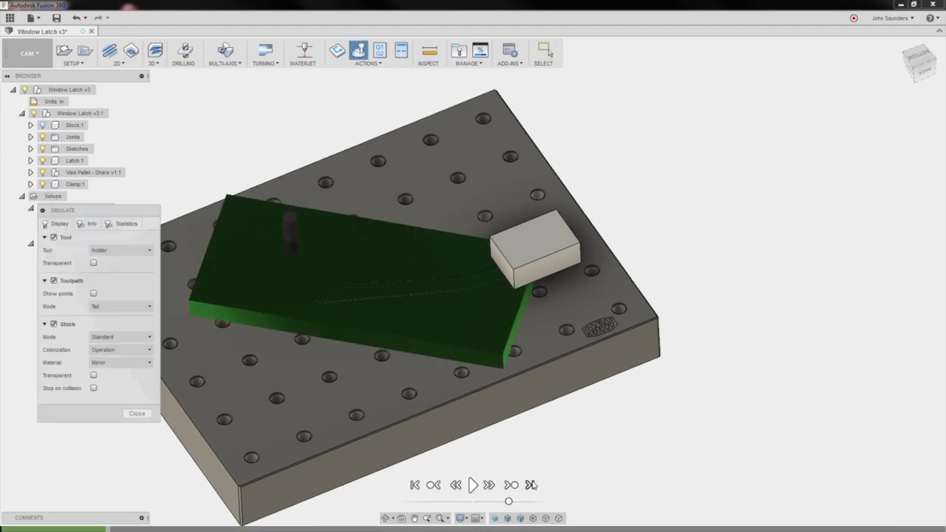
left_click(530, 484)
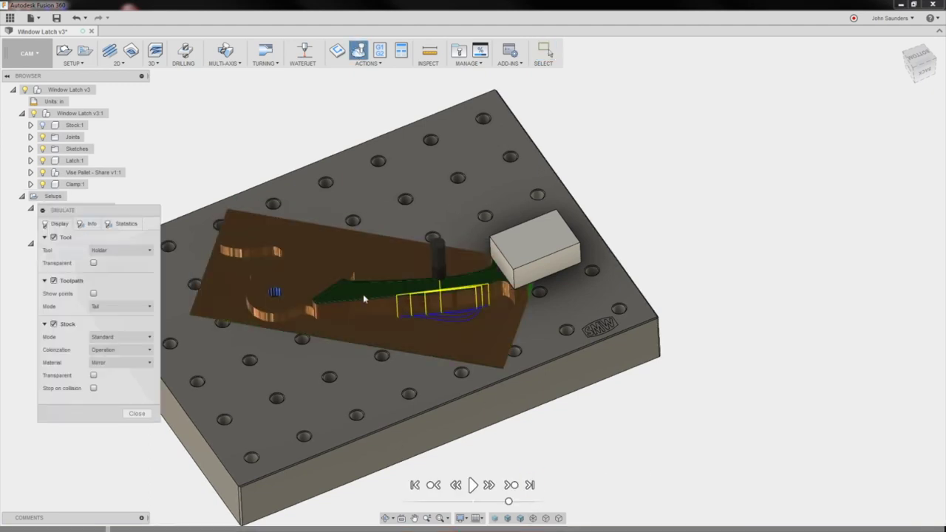
Examine the simulated cuts around the latch and beside the clamp block, then close the simulation
middle_click_drag(326, 315, 382, 233, "shift")
scroll(378, 233, "up", 3)
middle_click_drag(401, 277, 403, 312, "shift")
scroll(535, 313, "down", 2)
middle_click_drag(534, 313, 490, 319, "shift")
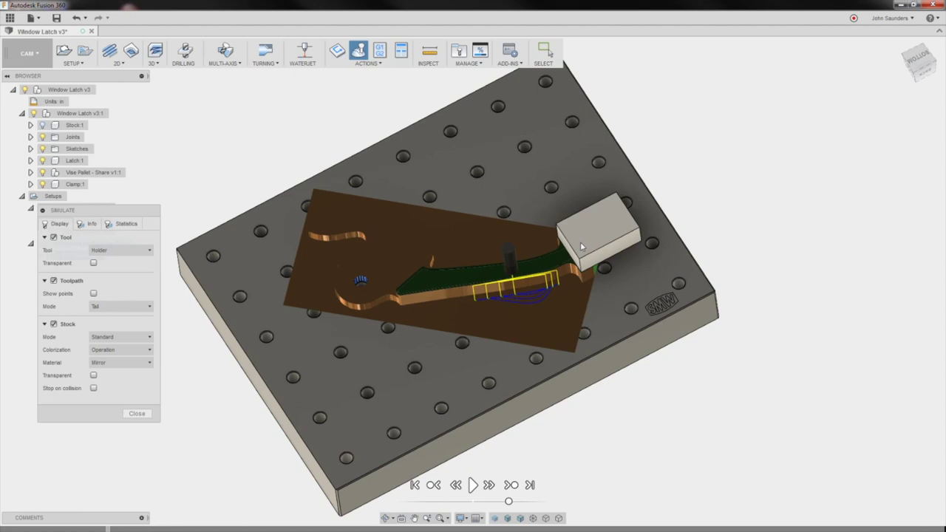
left_click(137, 413)
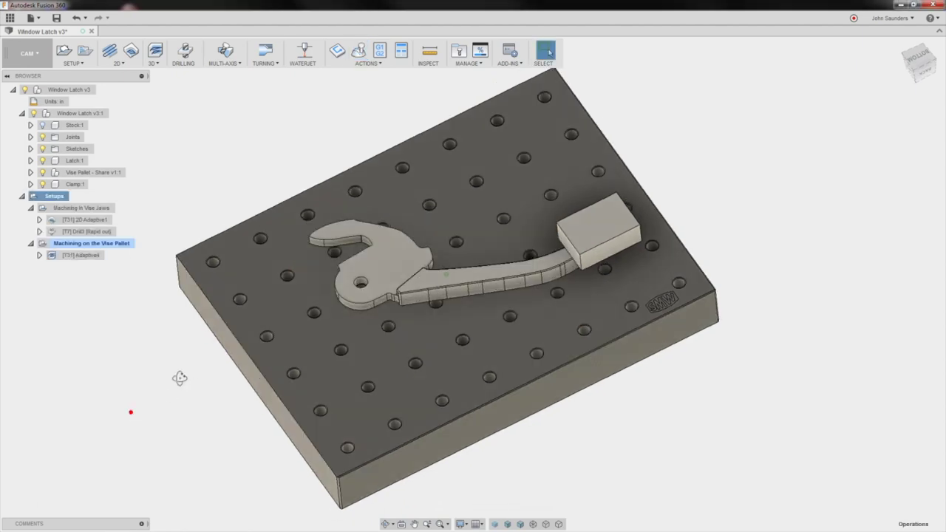
middle_click_drag(179, 358, 166, 348, "shift")
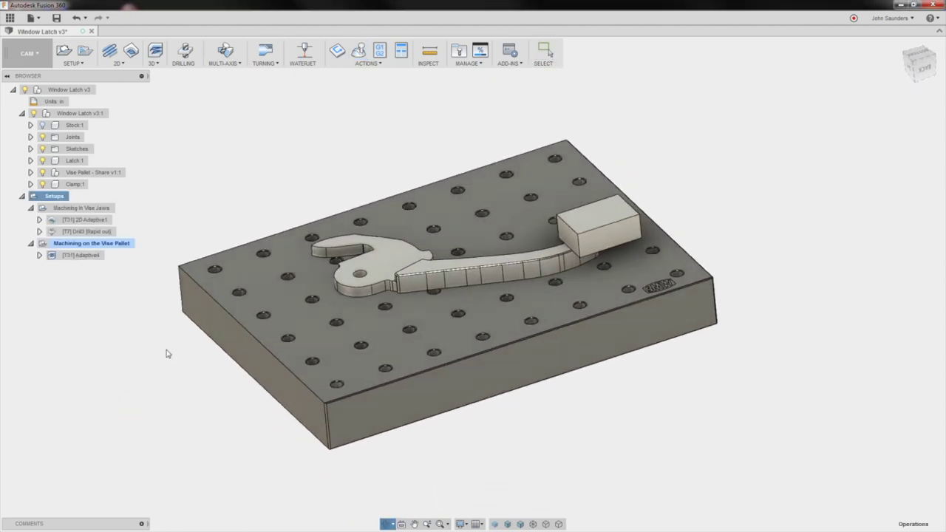
middle_click_drag(219, 322, 223, 317, "shift")
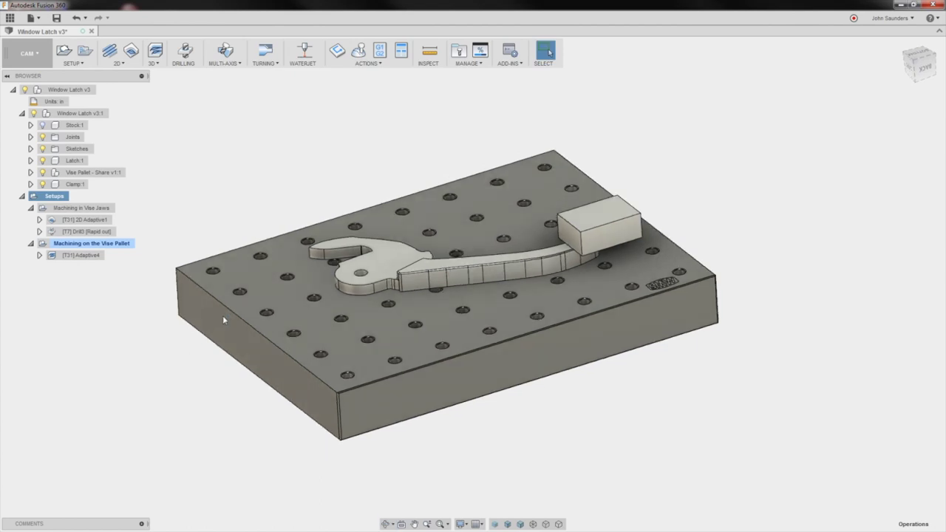
middle_click_drag(200, 365, 188, 363, "shift")
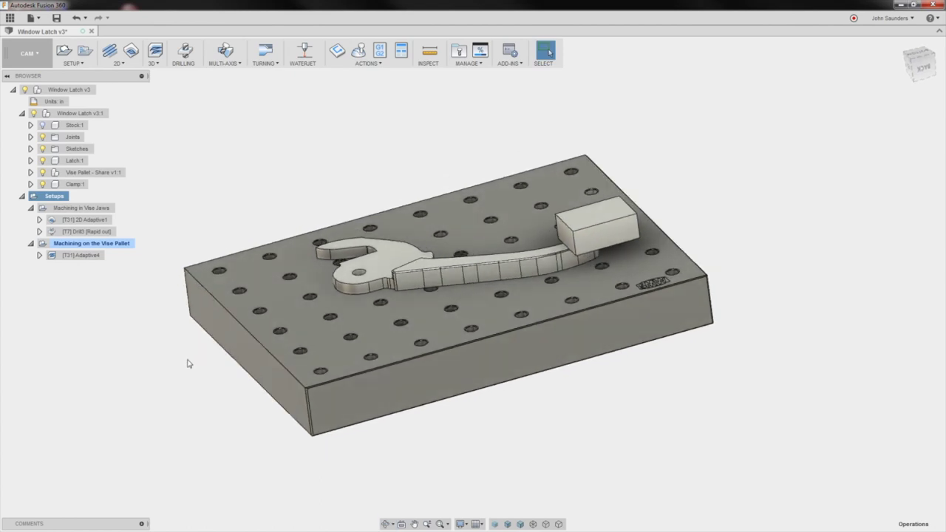